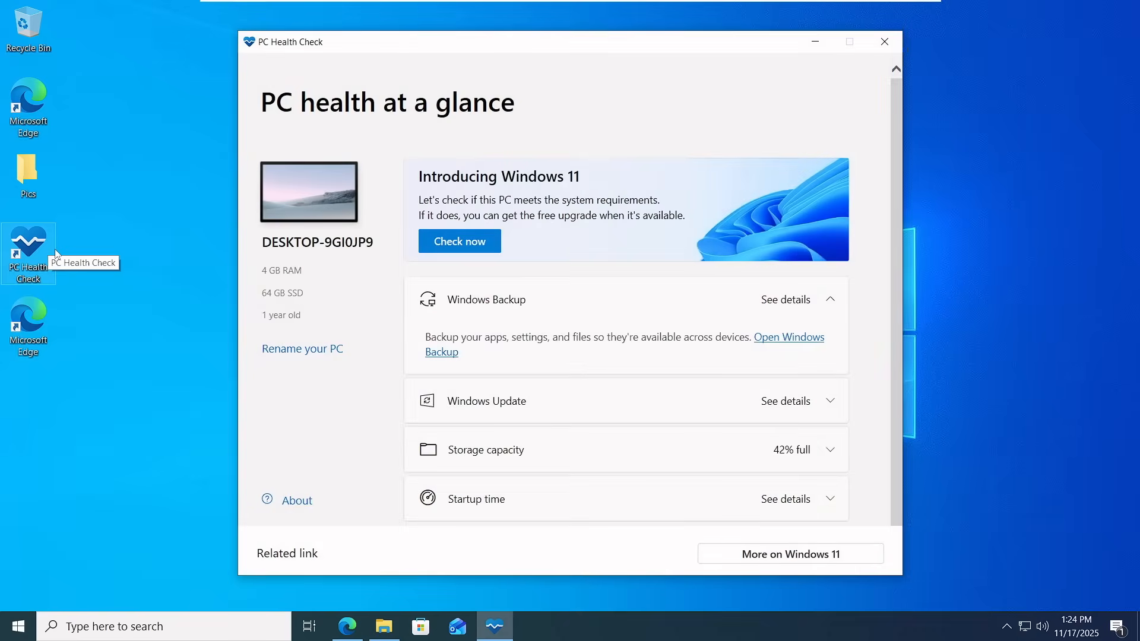
Step: Run the Windows 11 compatibility check in PC Health Check, dismiss the result, and close the app
left_click(463, 242)
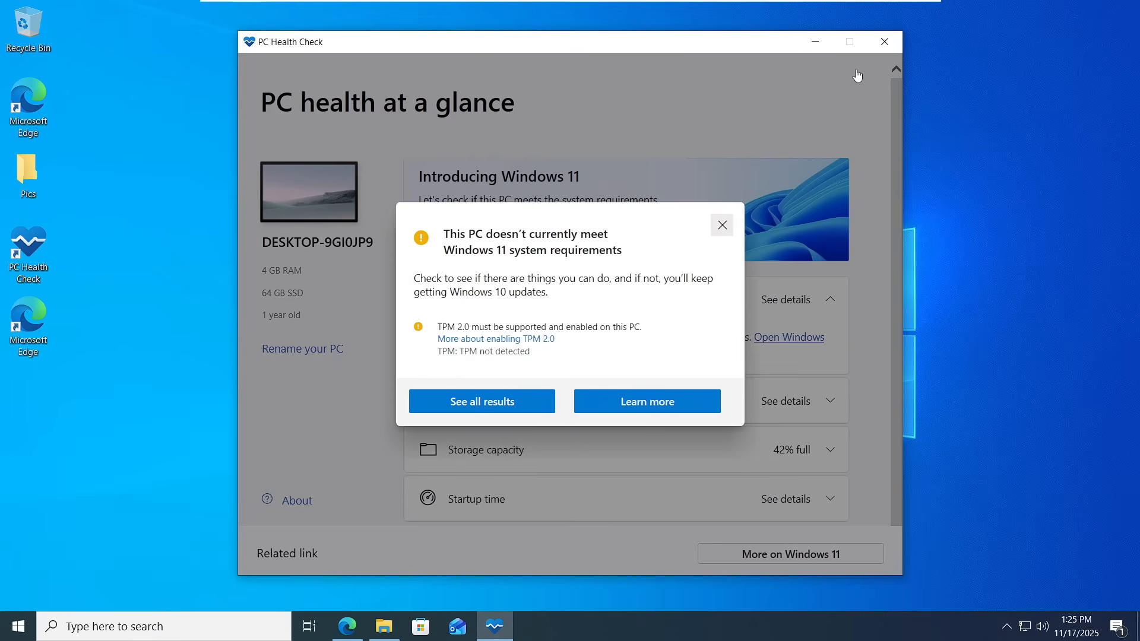
key("Escape")
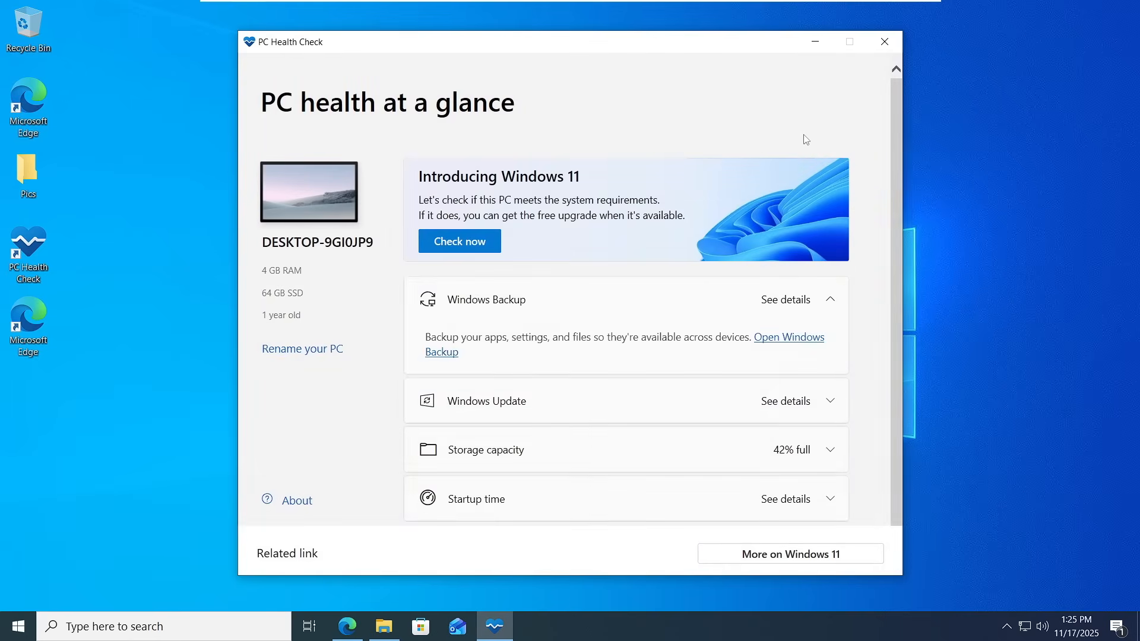
left_click(885, 42)
Step: Search the web for windows 11 iso download and open Microsoft's Download Windows 11 page
left_click(449, 128)
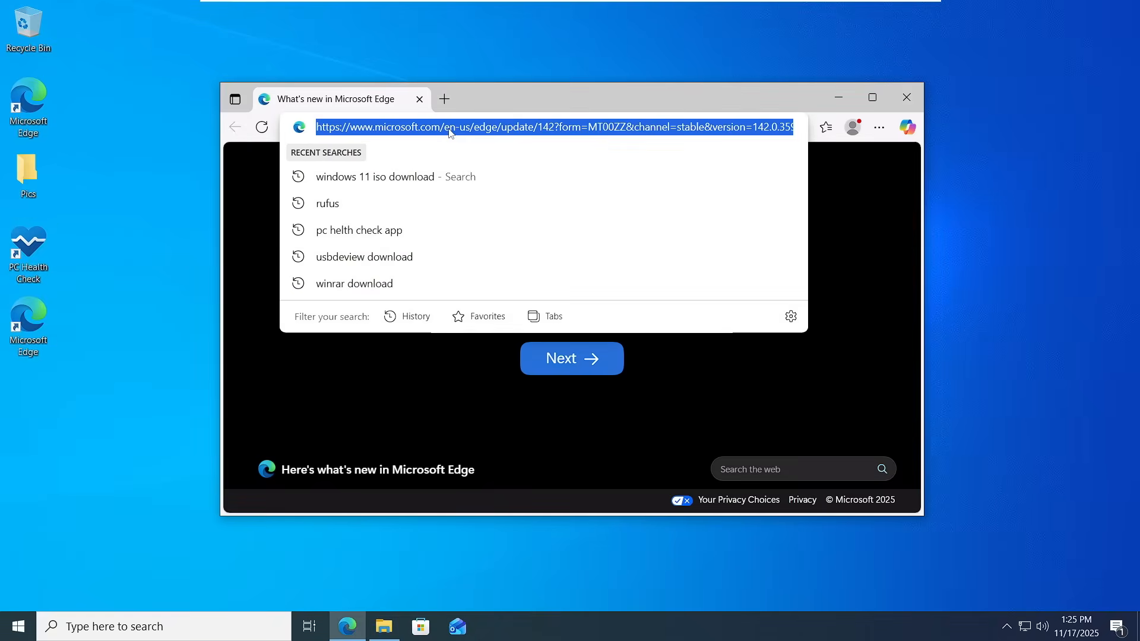
type("windows 11 iso download")
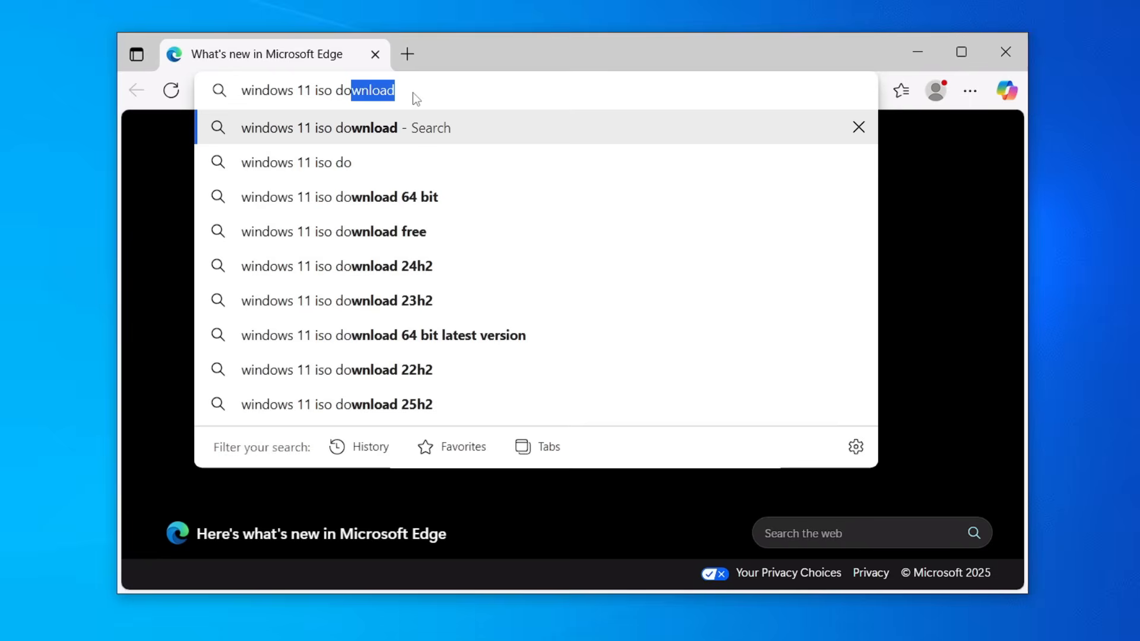
key("Return")
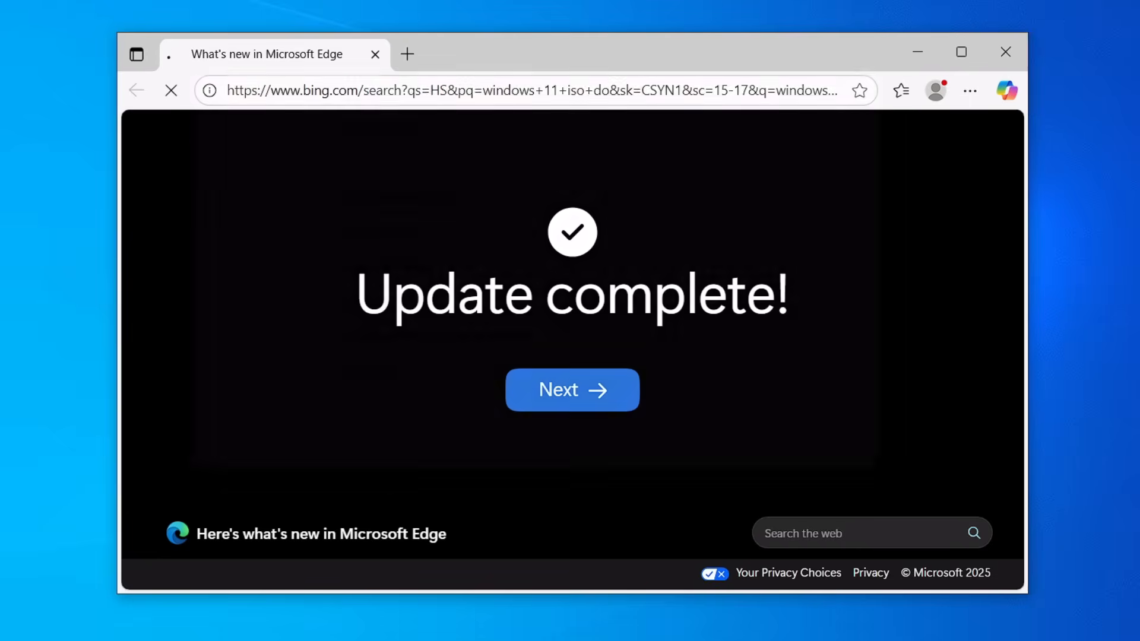
left_click(397, 358)
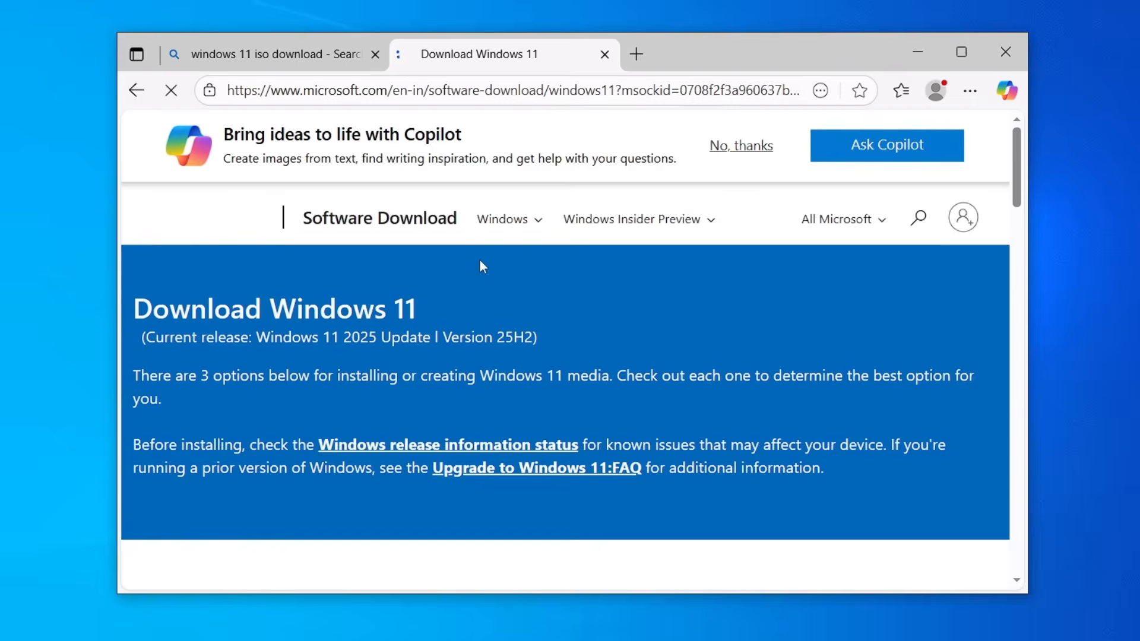
Step: Examine the current release version and the installation and download options on the page
left_click_drag(443, 337, 537, 337)
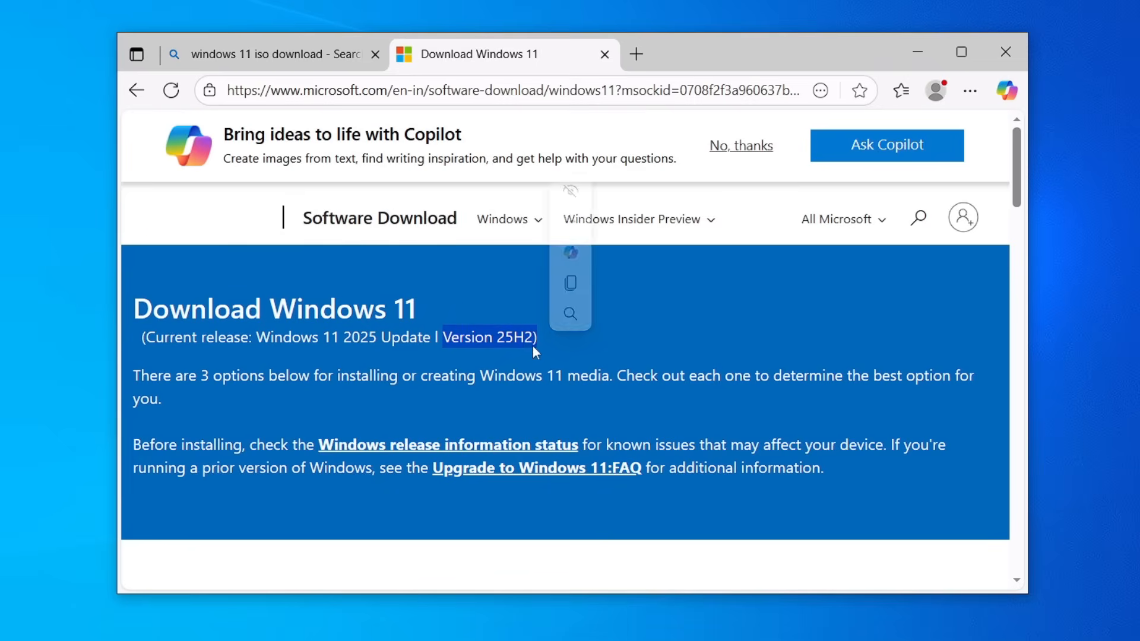
left_click(672, 323)
scroll(672, 323, "down", 5)
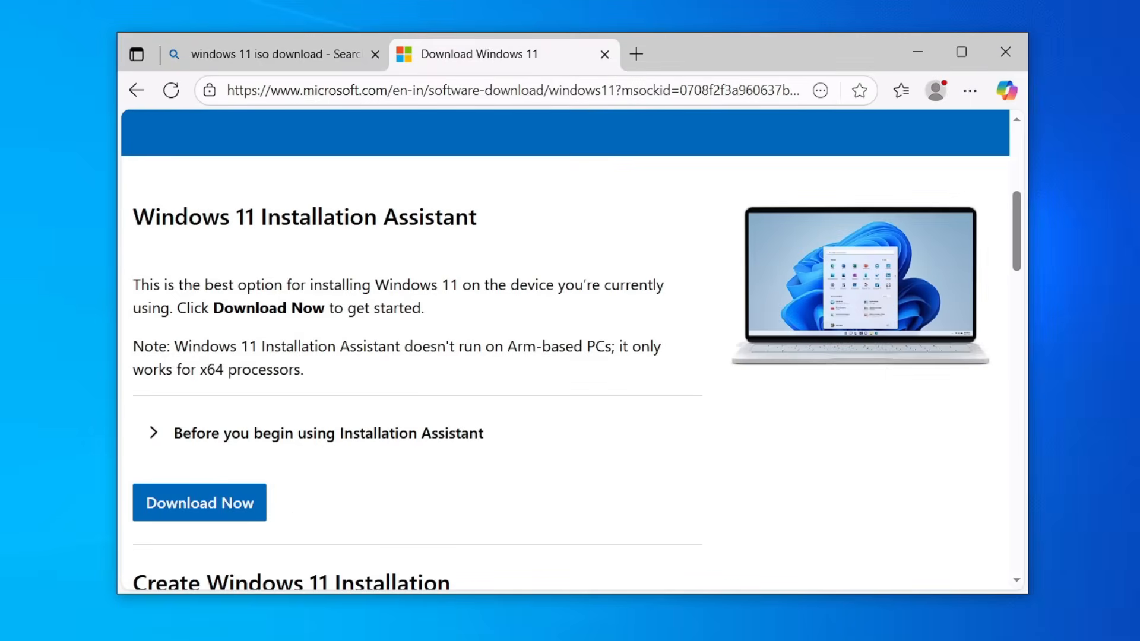
scroll(600, 333, "down", 3)
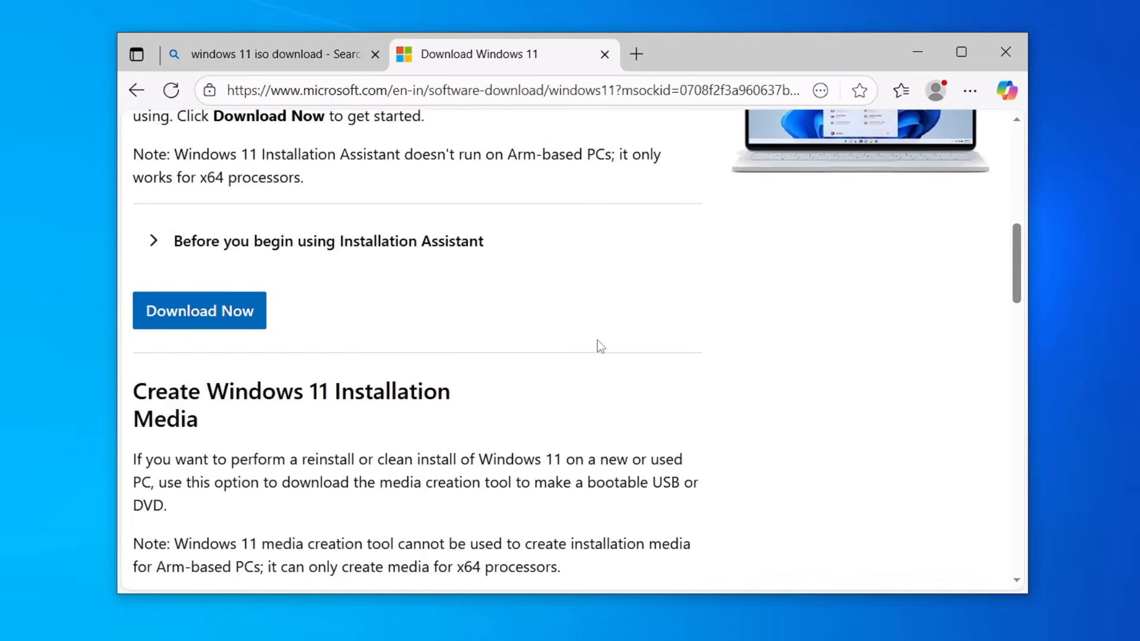
scroll(598, 340, "down", 6)
scroll(599, 345, "down", 3)
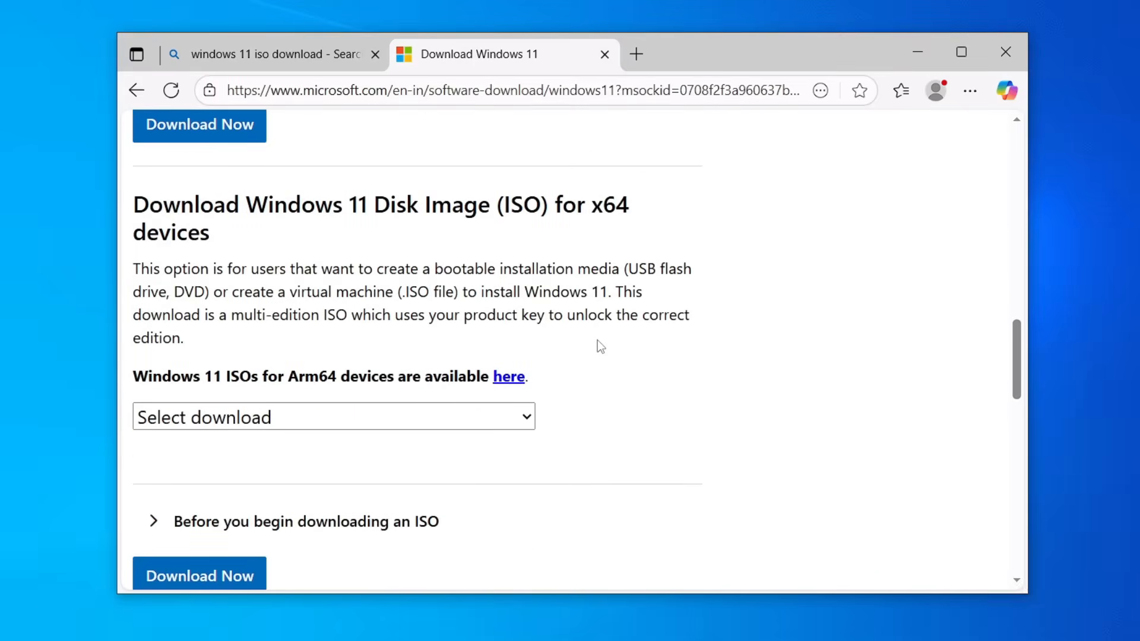
scroll(597, 344, "up", 7)
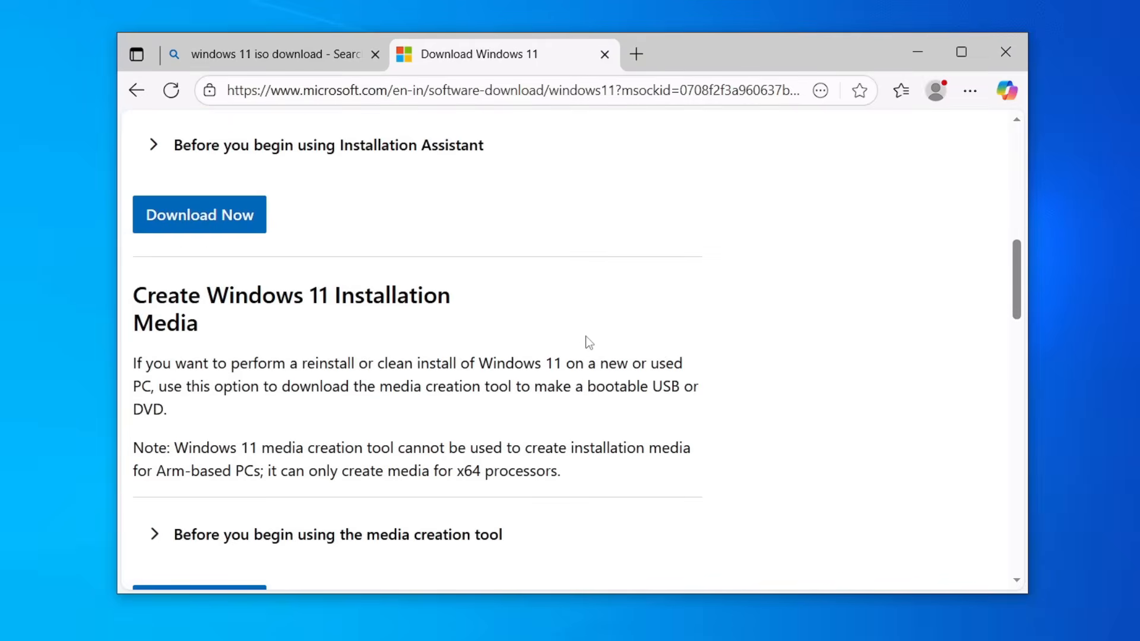
scroll(586, 339, "down", 2)
scroll(586, 338, "down", 4)
scroll(348, 356, "up", 4)
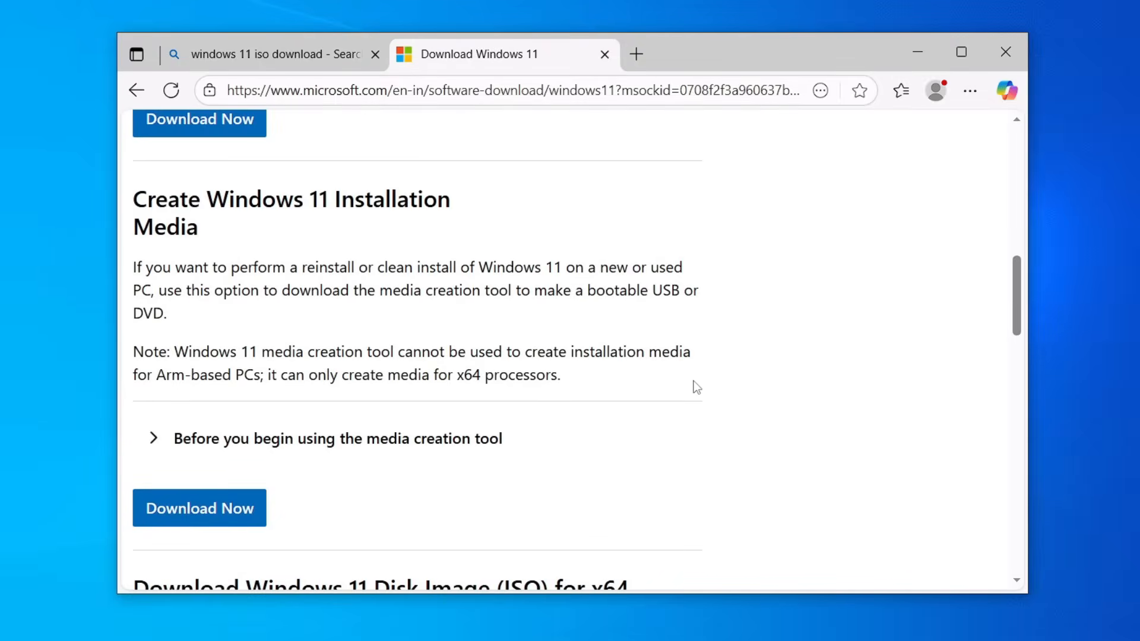
Step: Download and run the media creation tool, proceeding with the USB flash drive option
left_click(199, 508)
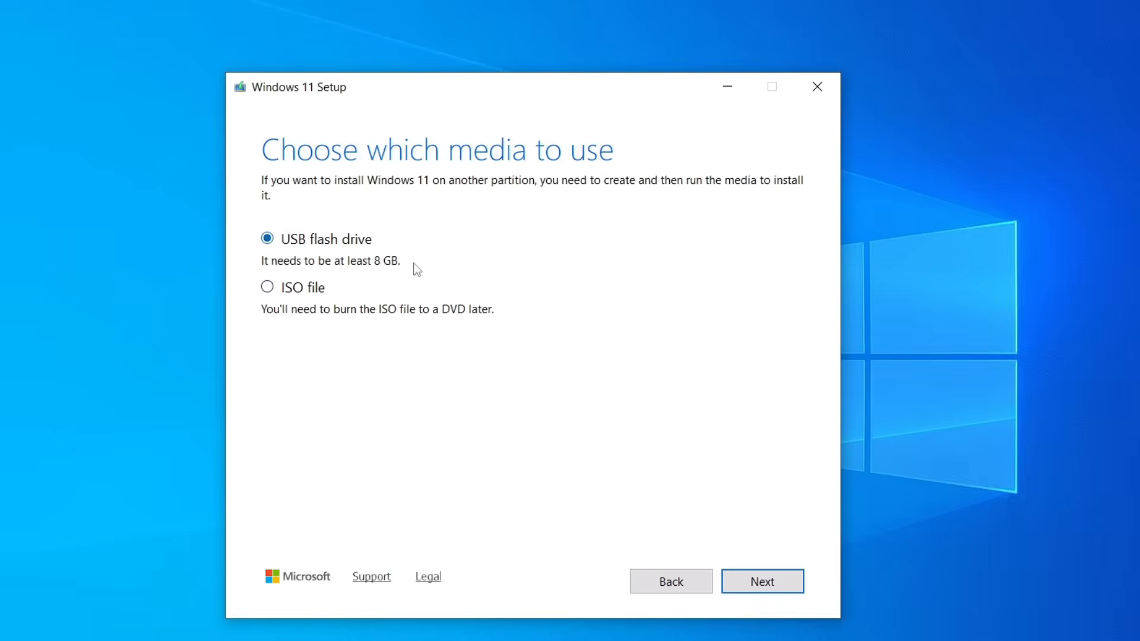
left_click(775, 580)
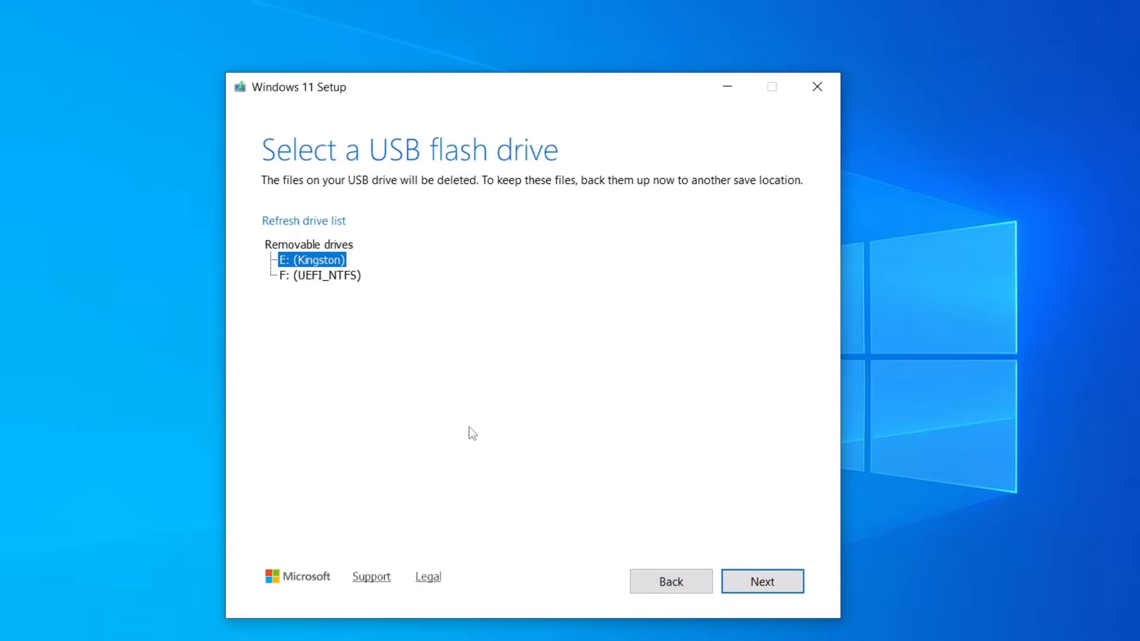
Step: Open This PC and select the Kingston USB drive to check it
left_click(352, 640)
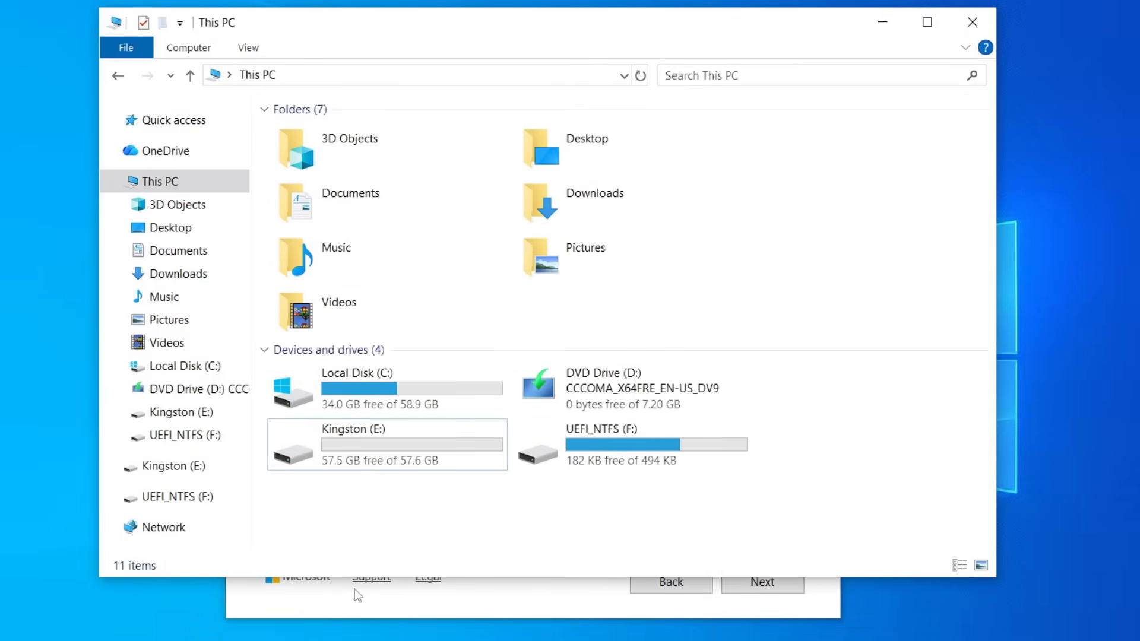
left_click(360, 442)
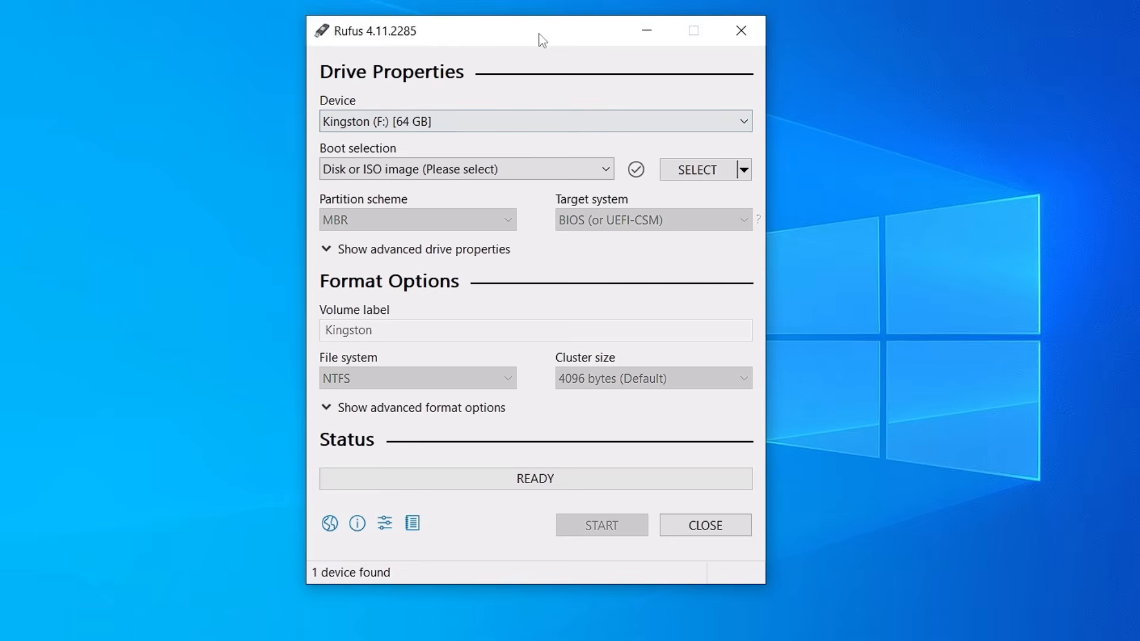
left_click_drag(539, 35, 563, 53)
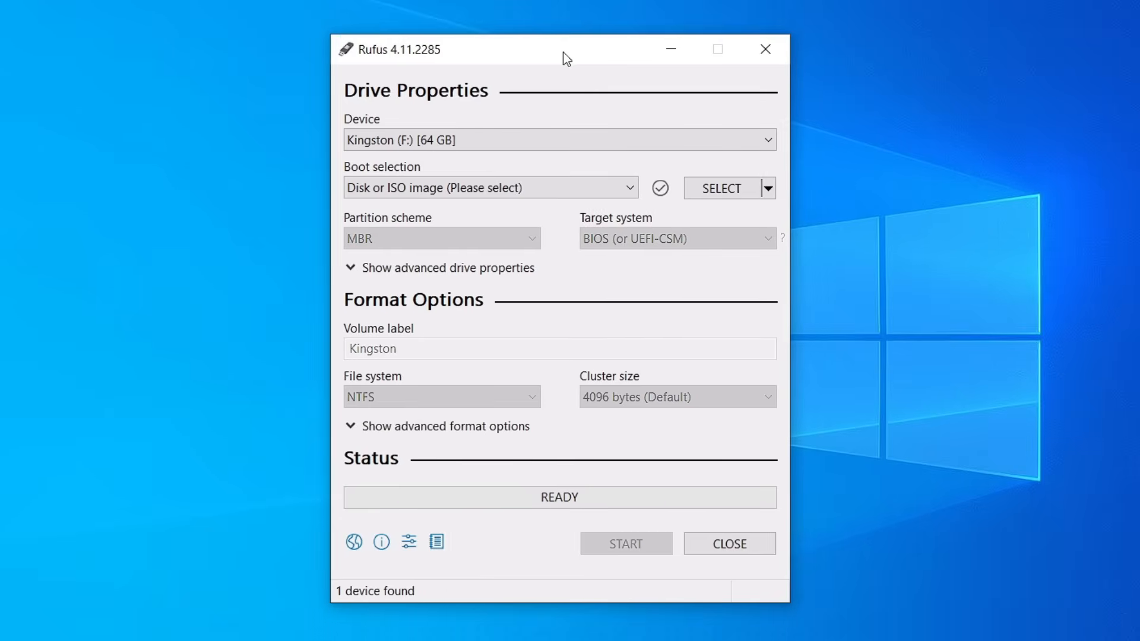
Step: In Rufus, choose the Kingston (F:) [64 GB] device and the Win11_25H2_English_x64 ISO as boot selection
left_click(497, 142)
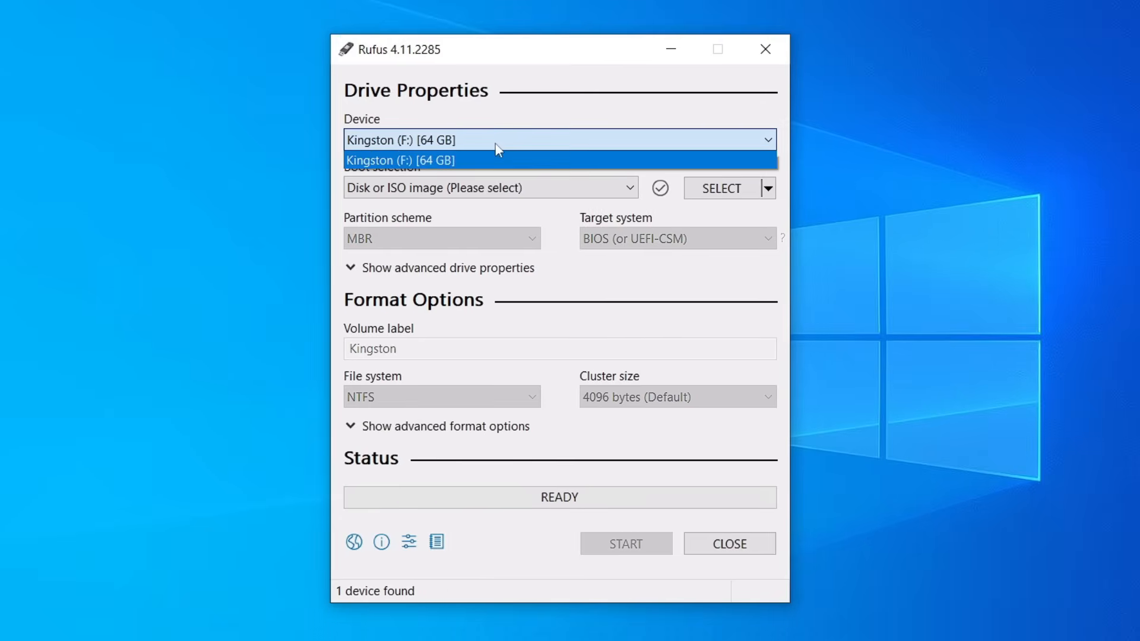
left_click(498, 149)
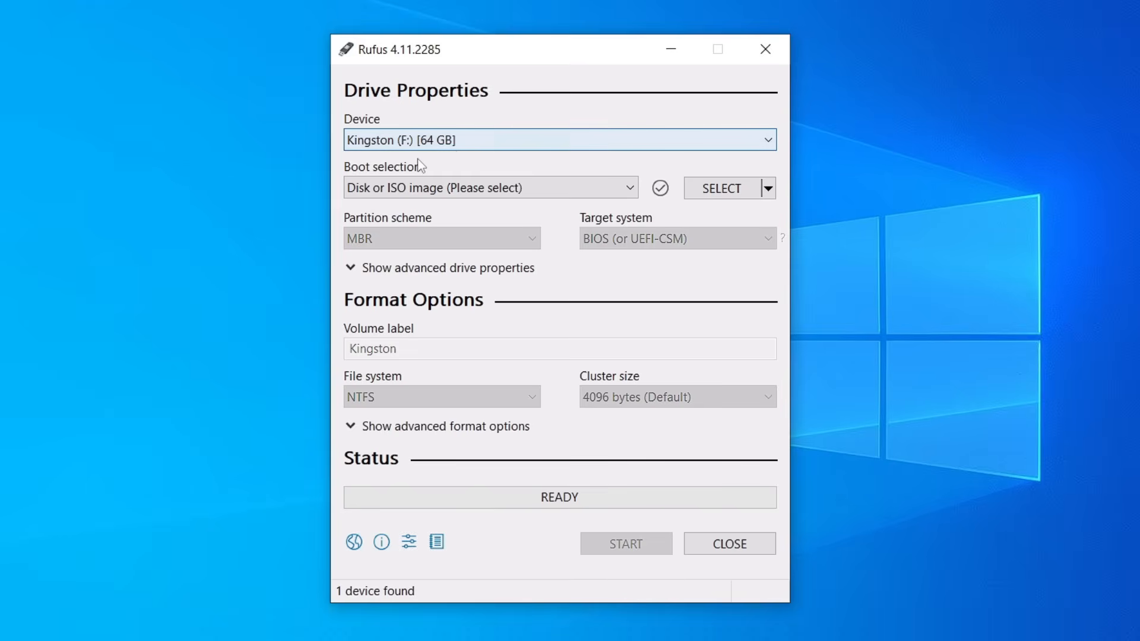
left_click(721, 188)
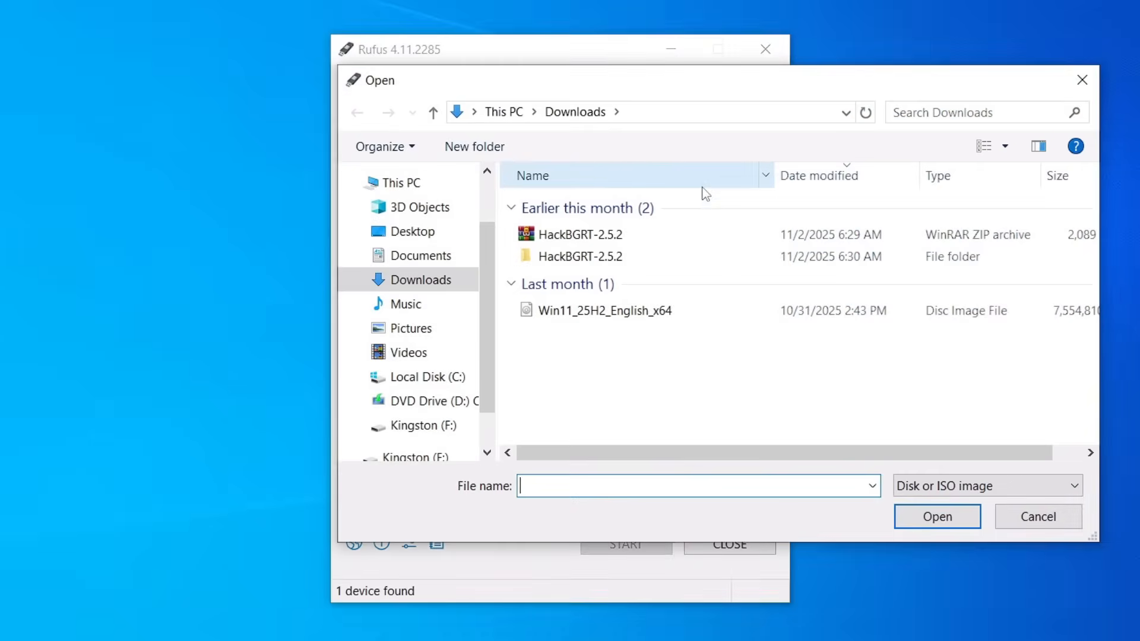
left_click(631, 307)
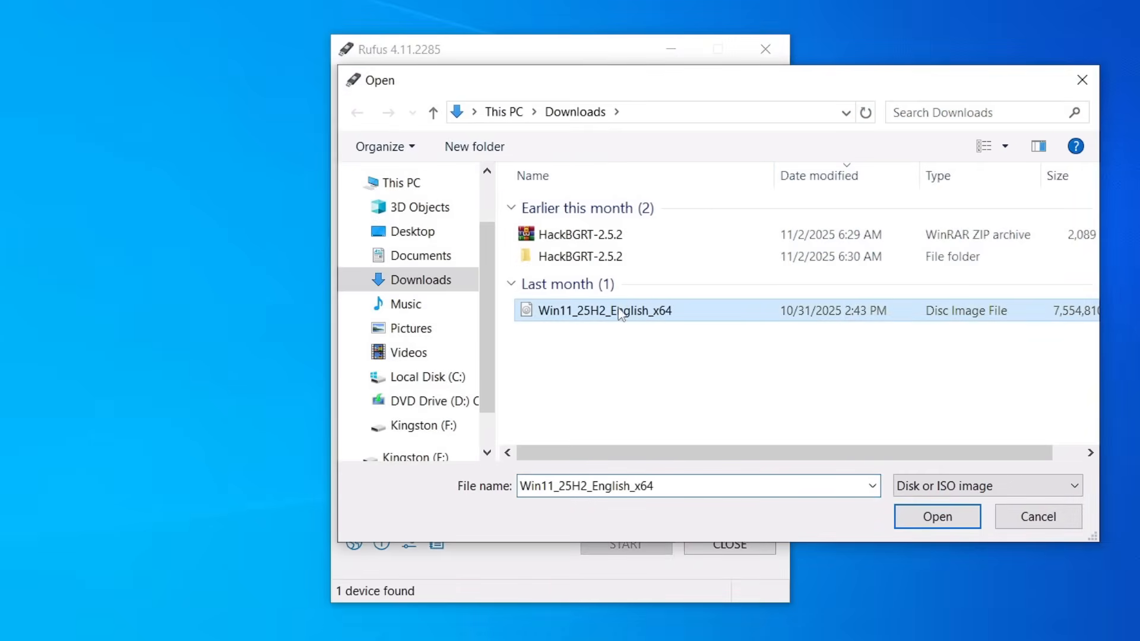
left_click(930, 523)
Step: Set the volume label to Win 11 and start writing the drive
left_click_drag(653, 393, 308, 407)
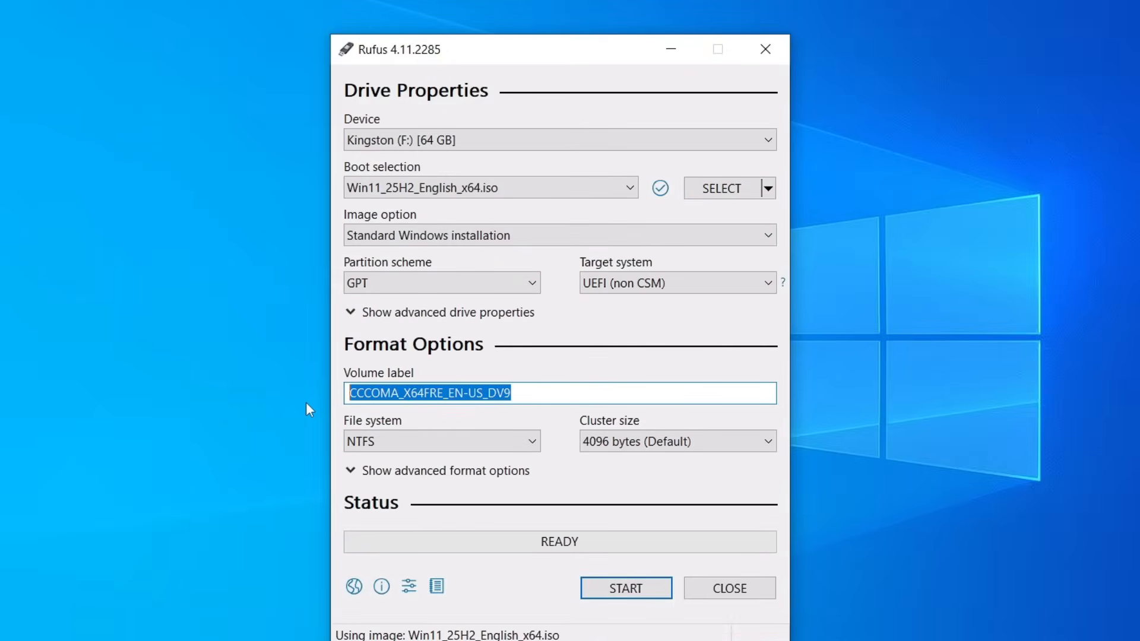
type("Win 11")
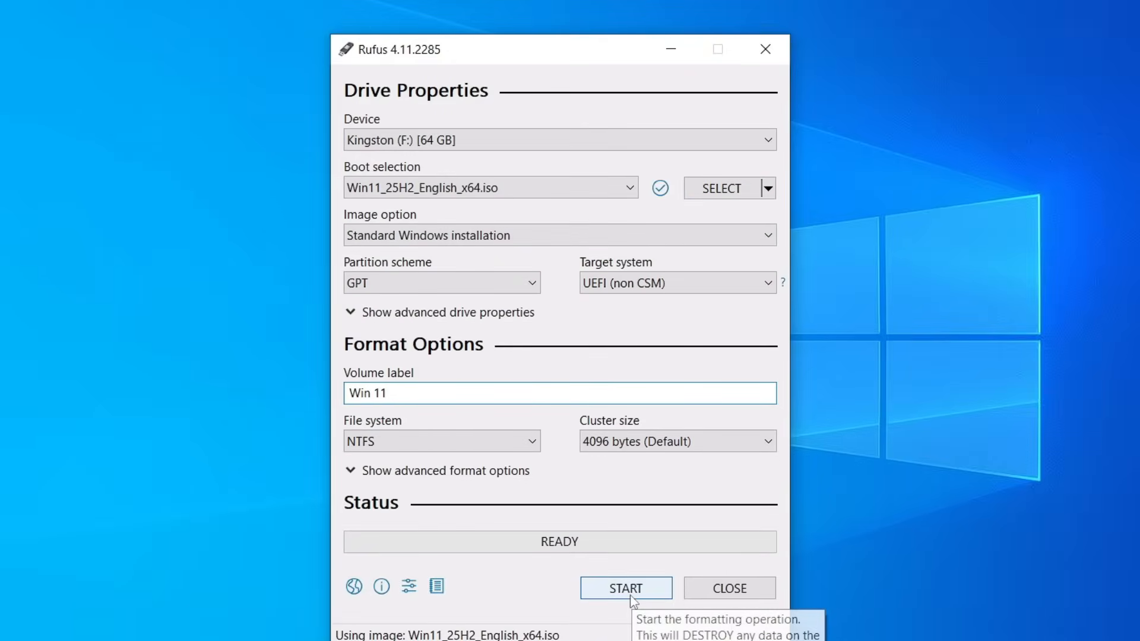
left_click(629, 595)
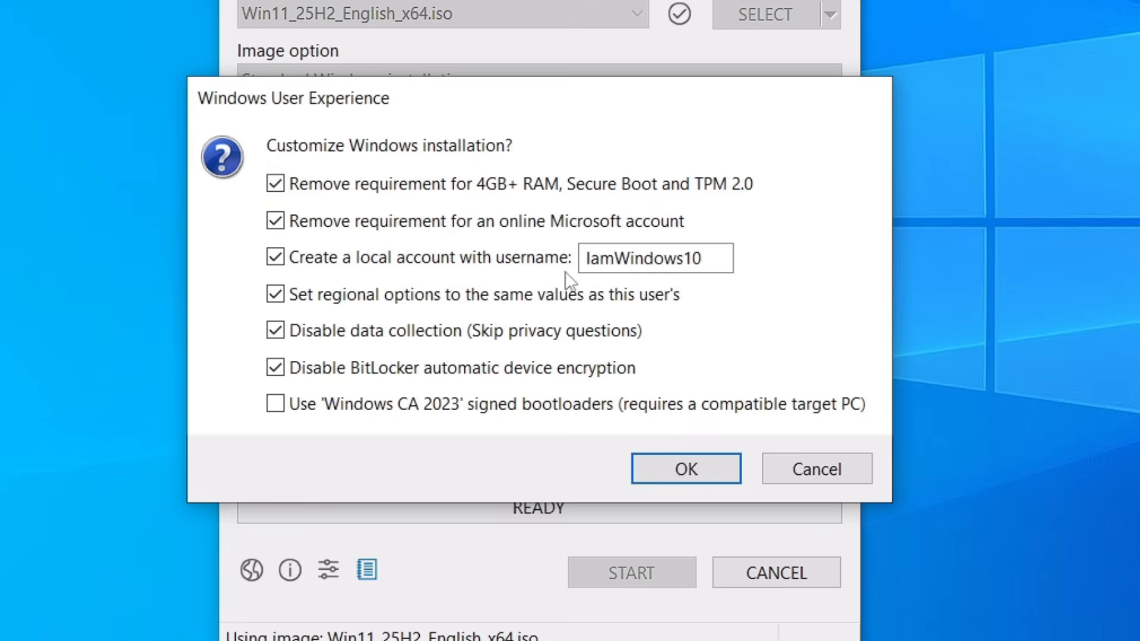
Step: Uncheck all Windows installation customization options and confirm the dialog
left_click(386, 195)
left_click(368, 221)
left_click(359, 257)
left_click(355, 299)
left_click(342, 333)
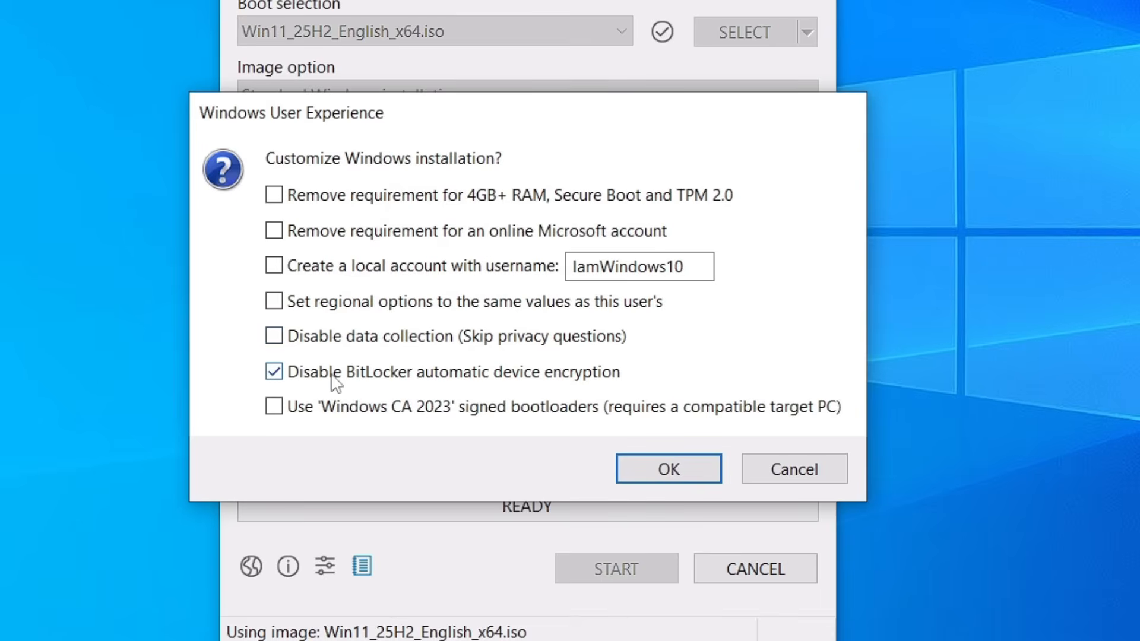
left_click(333, 381)
left_click(661, 472)
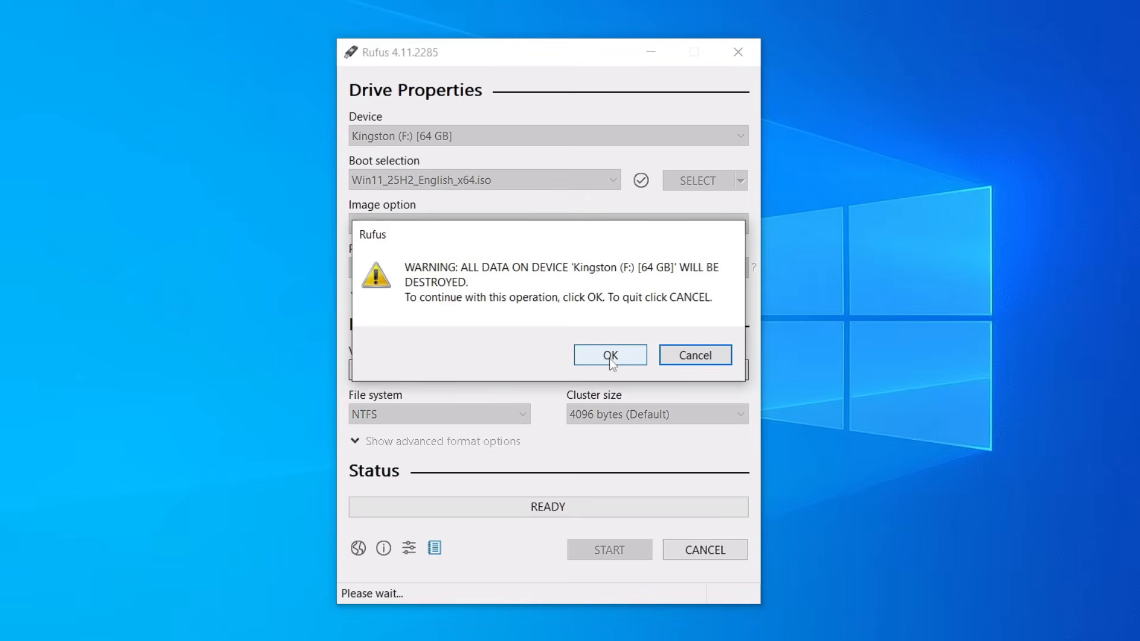
Step: Confirm the drive erase warning and close Rufus after writing finishes
left_click(610, 357)
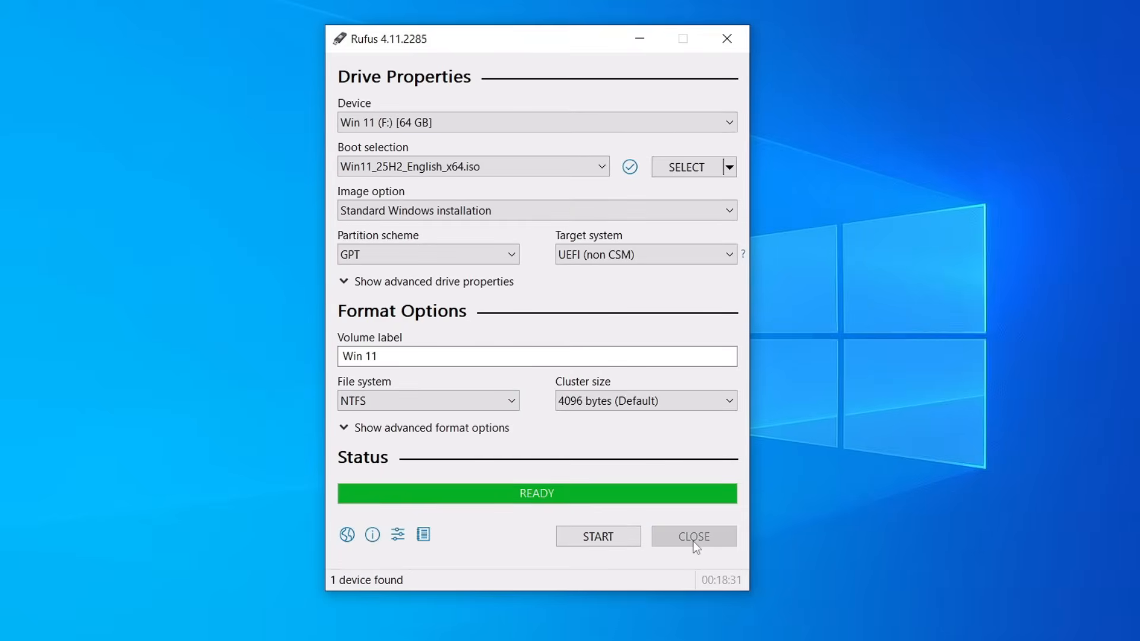
left_click(682, 542)
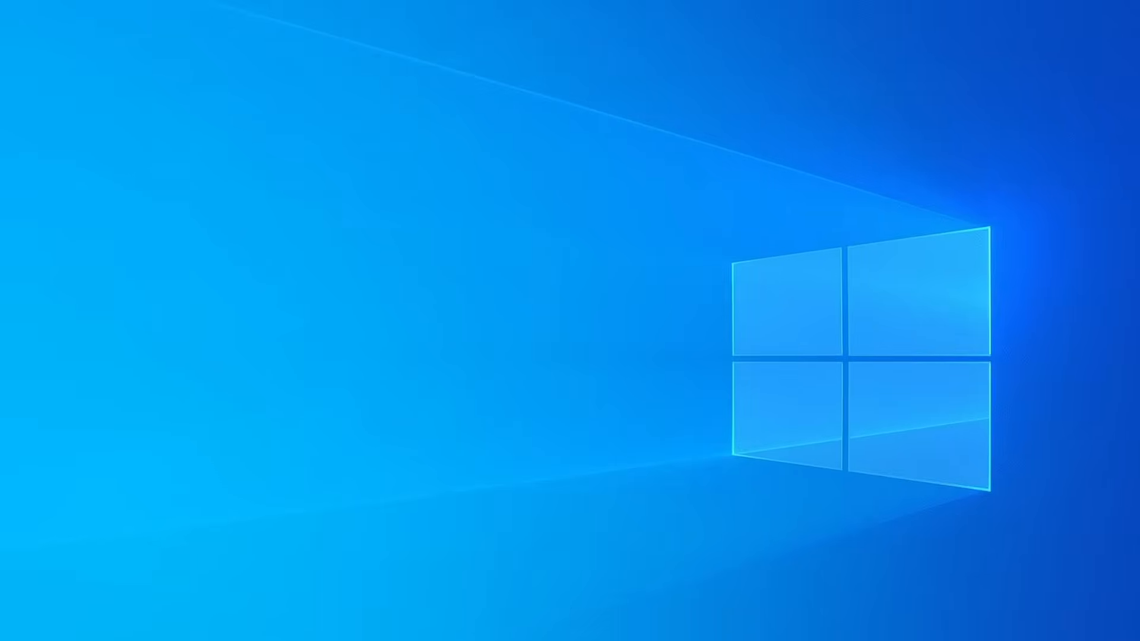
Step: Open the Win 11 (F:) drive in File Explorer to inspect its files, then minimize the window
key("super+e")
left_click(415, 463)
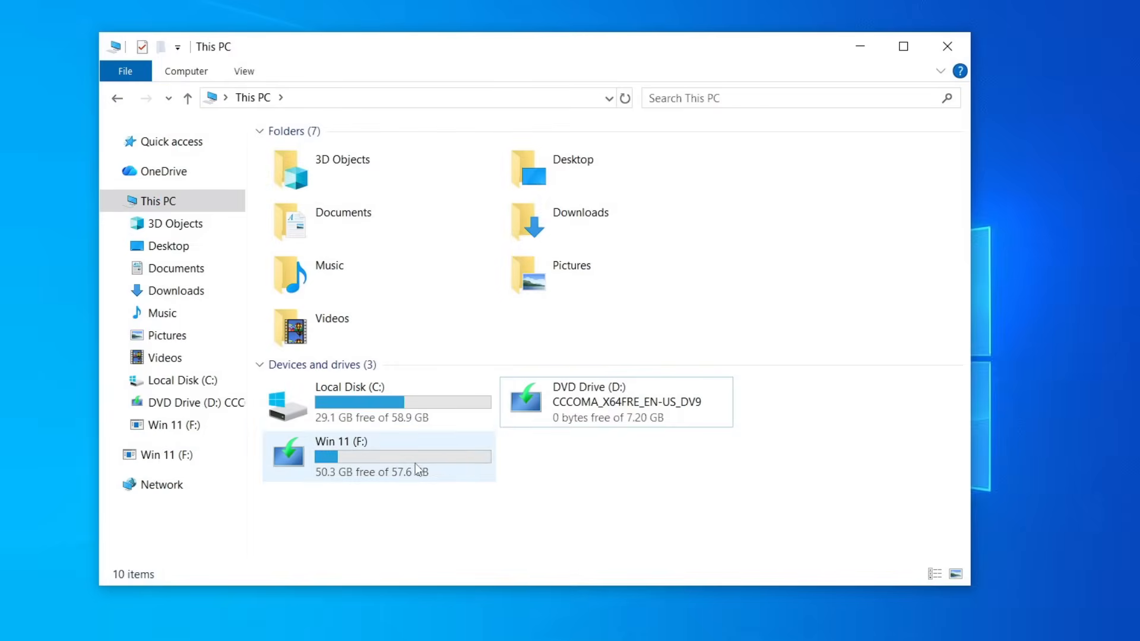
double_click(376, 469)
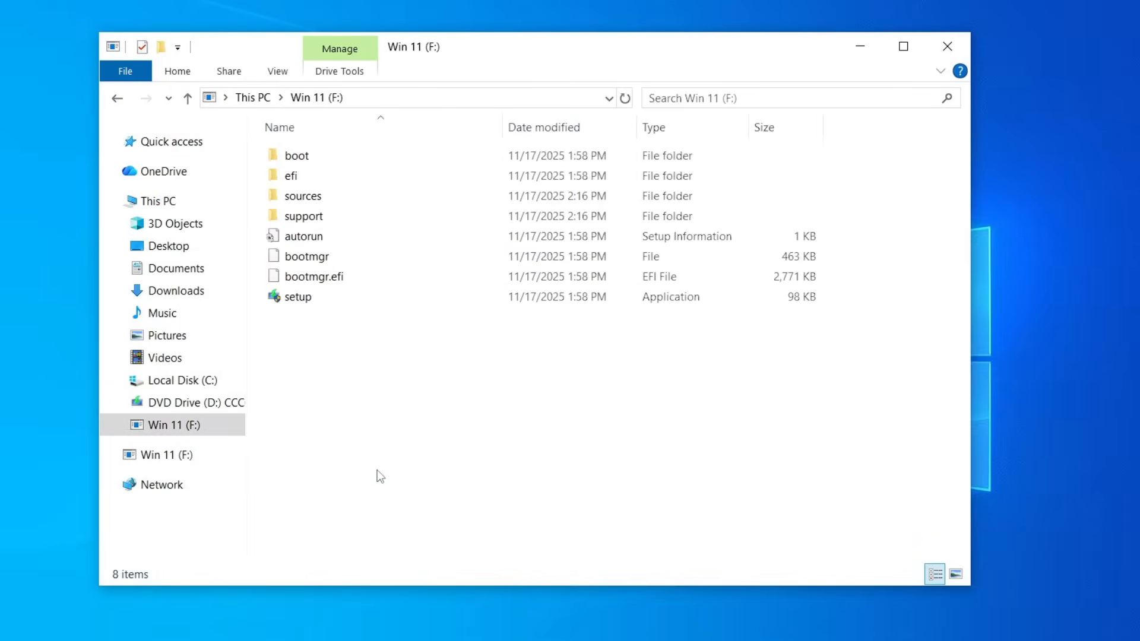
left_click(187, 98)
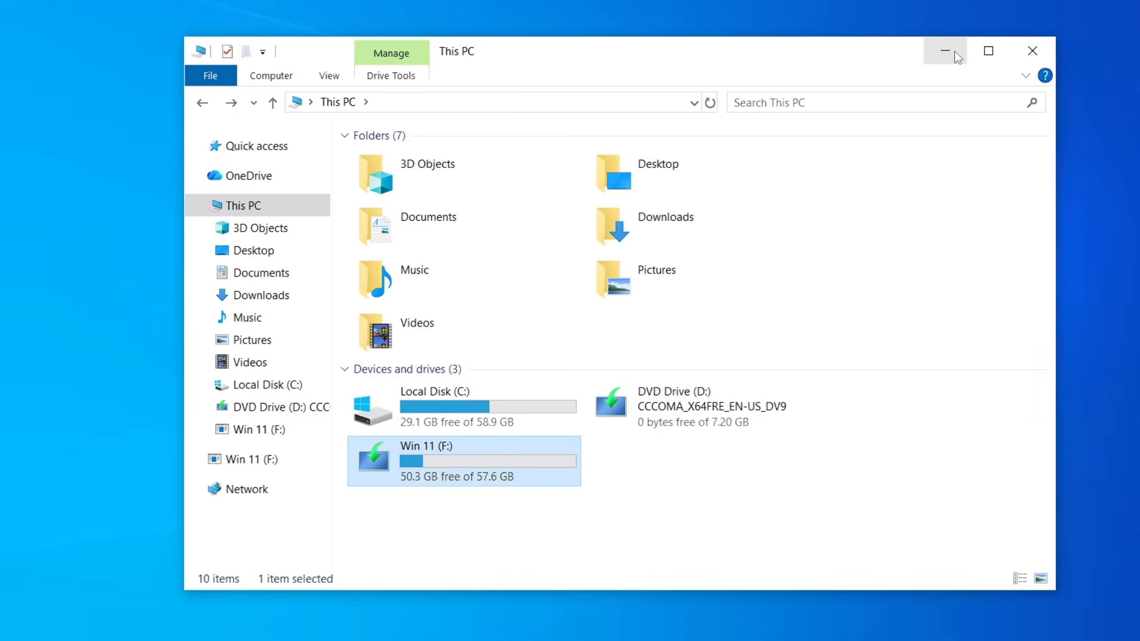
left_click(955, 51)
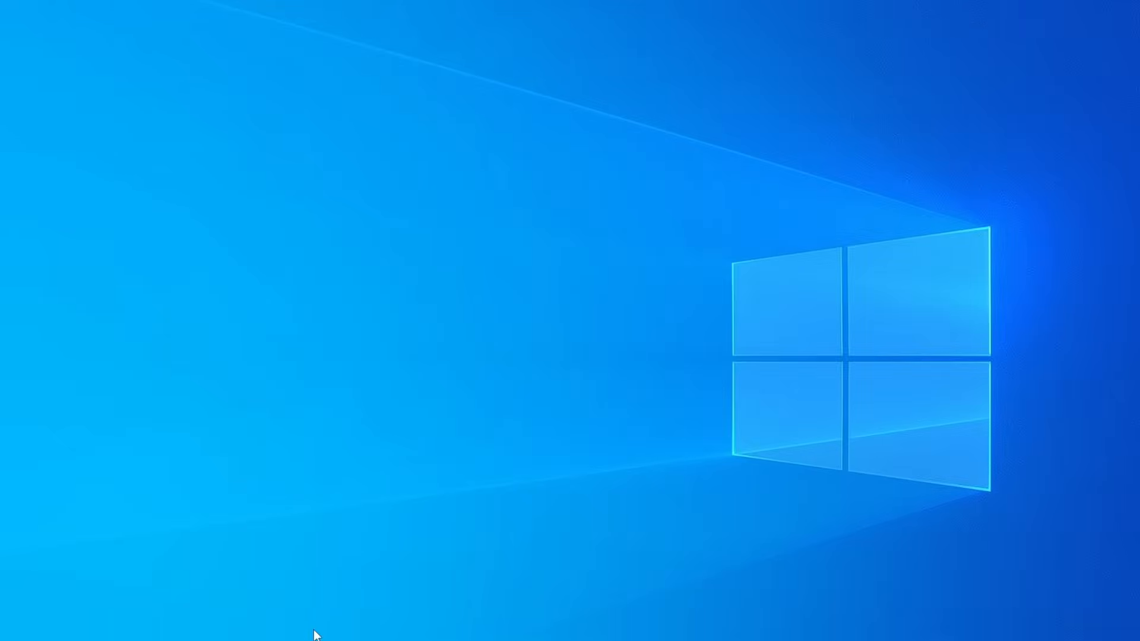
Step: Search the web for windows auto unattdneded and browse the results
left_click(279, 638)
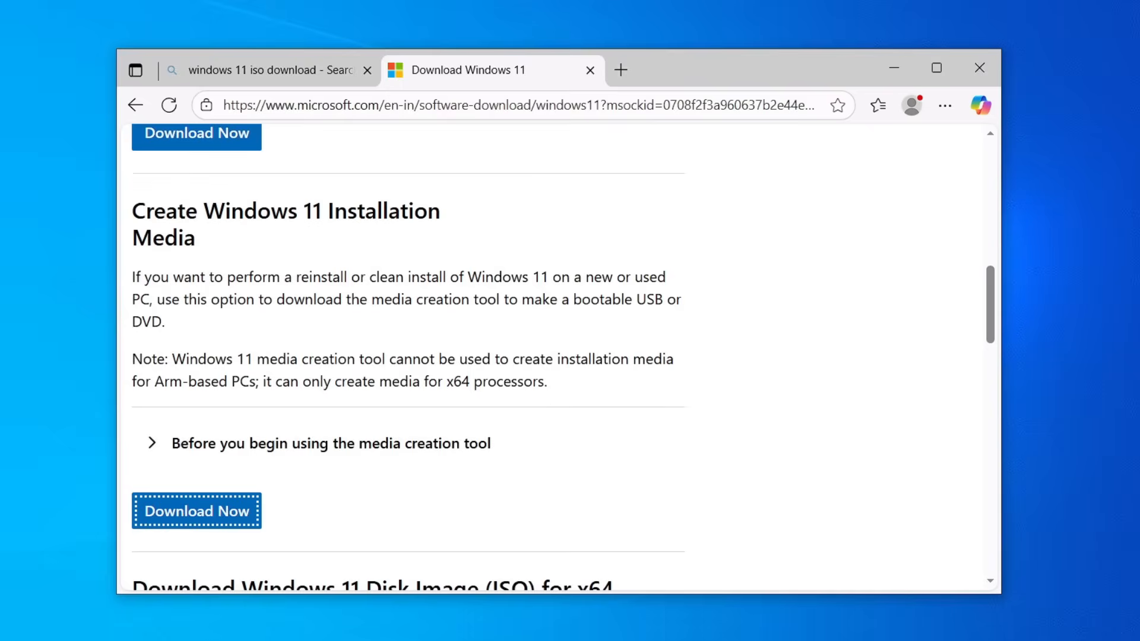
type("aut")
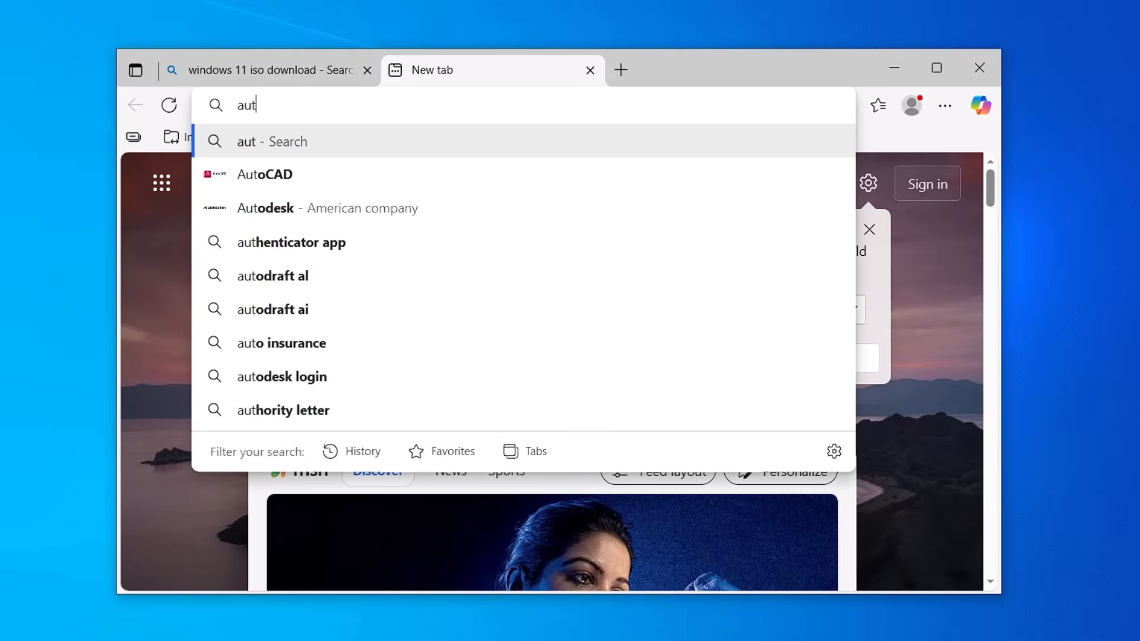
key("BackSpace")
key("BackSpace")
key("BackSpace")
type("windows auto")
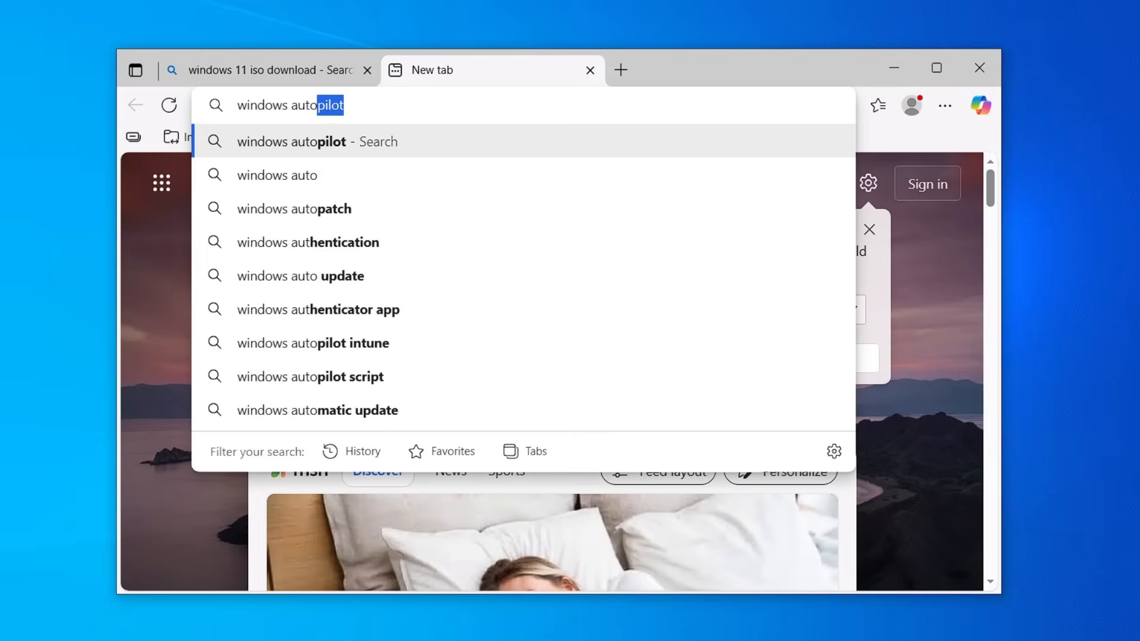
type(" unattdneded")
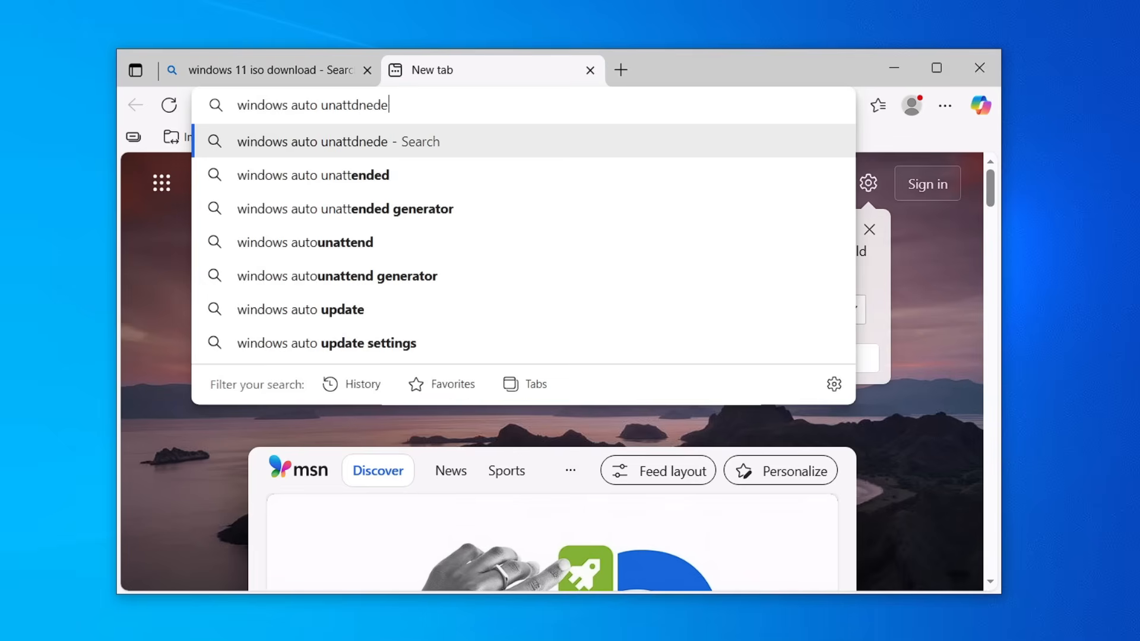
key("Return")
scroll(386, 288, "down", 5)
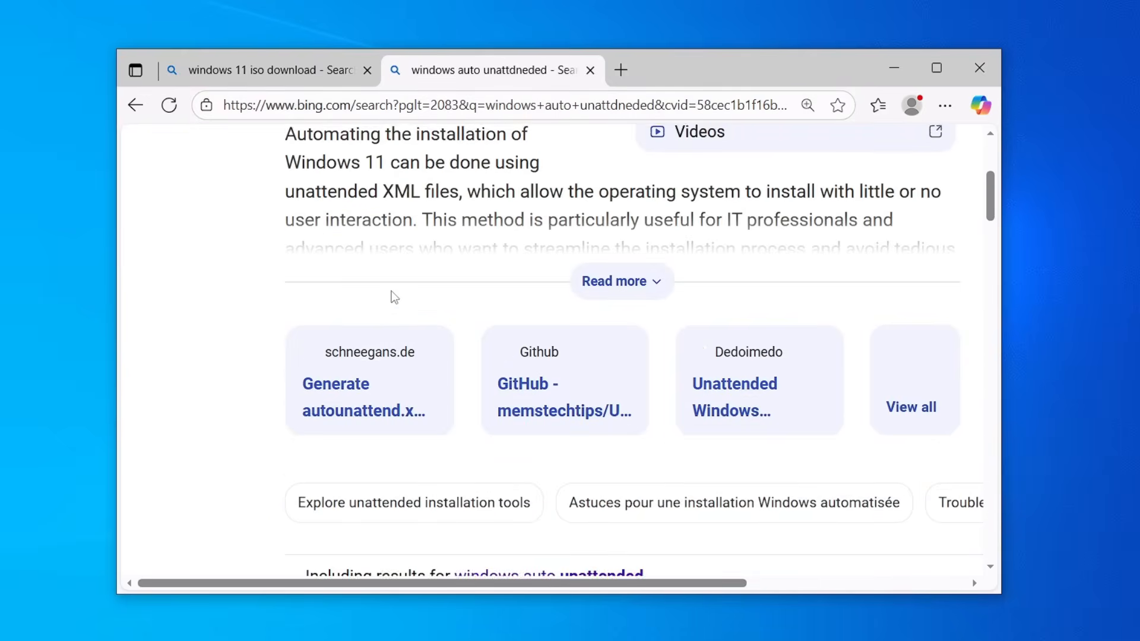
scroll(394, 298, "up", 2)
scroll(394, 298, "down", 6)
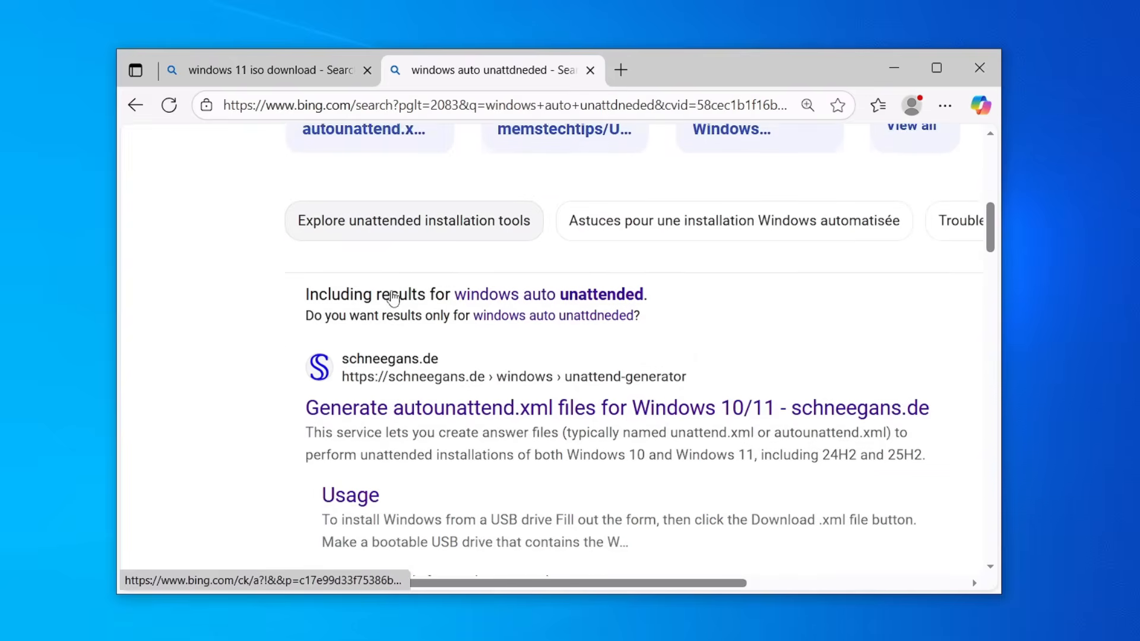
Step: Open the schneegans.de autounattend.xml generator search result in a new tab and switch to it
scroll(349, 325, "down", 2)
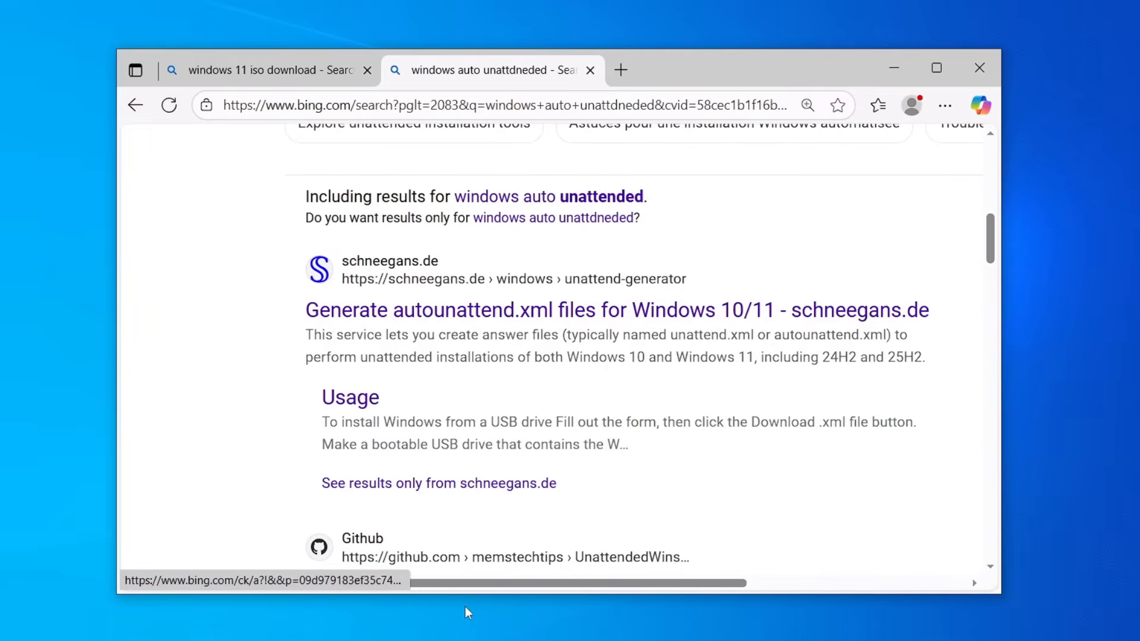
left_click_drag(484, 596, 486, 640)
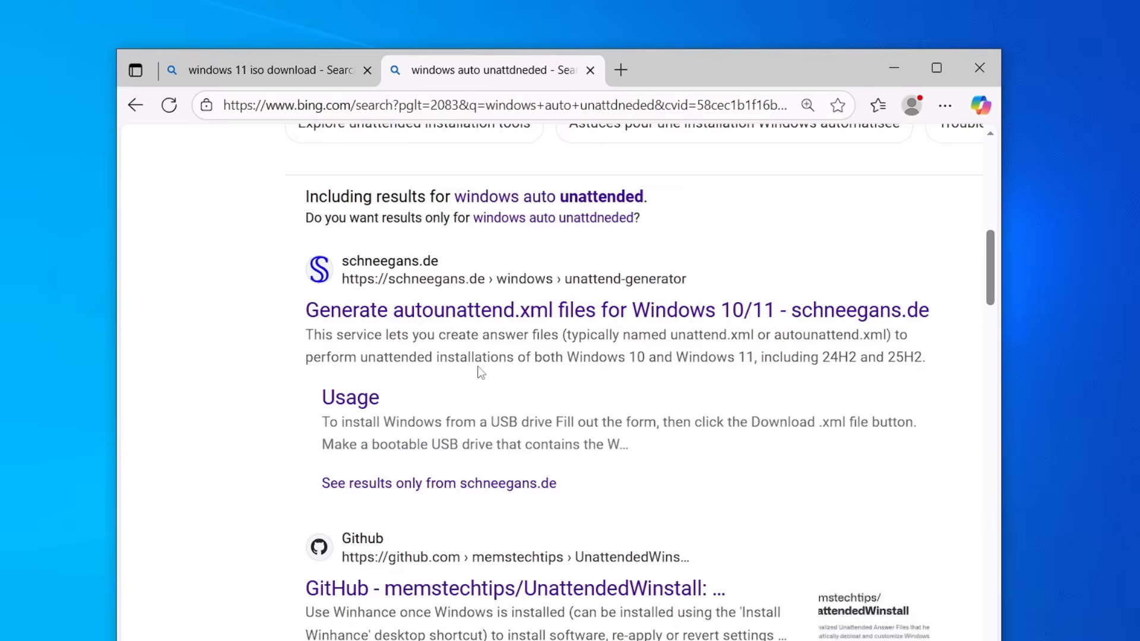
right_click(458, 312)
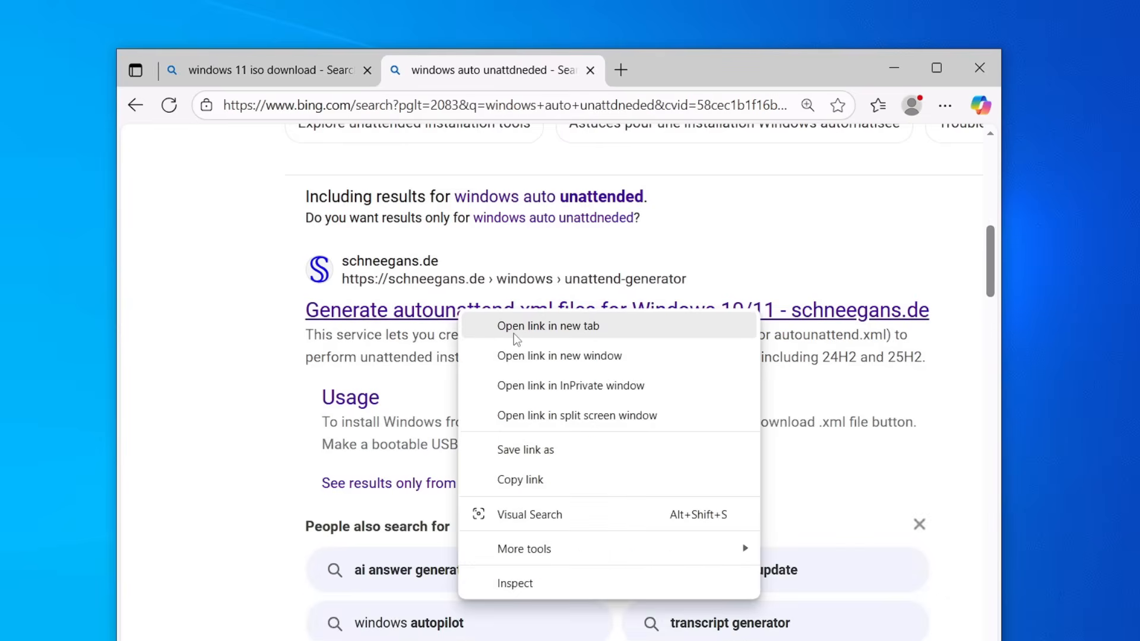
left_click(514, 327)
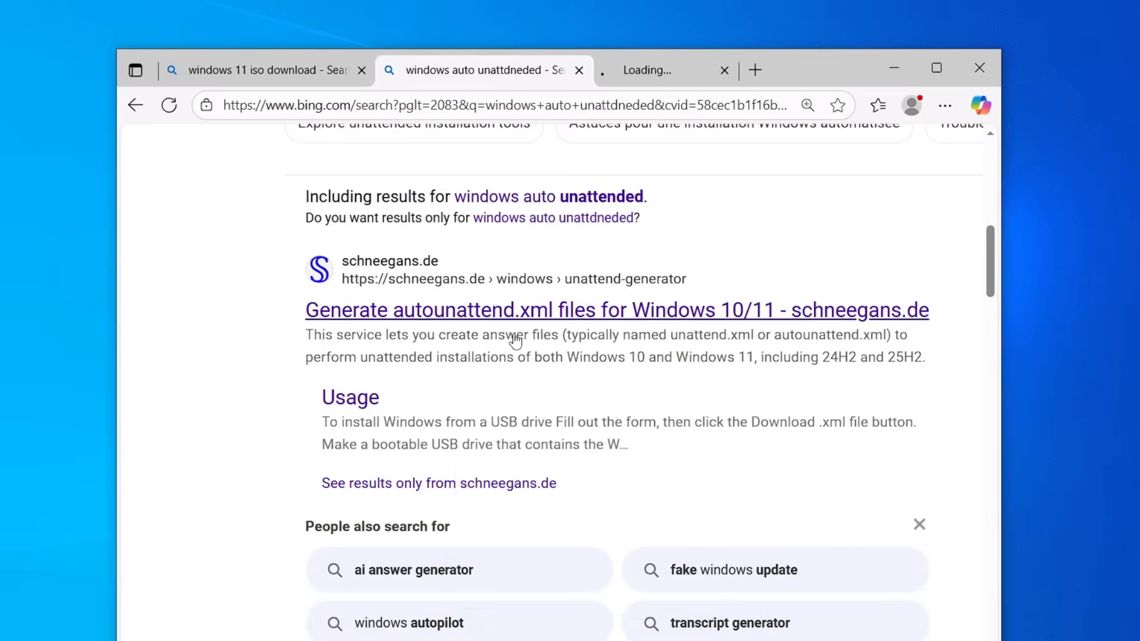
left_click(655, 73)
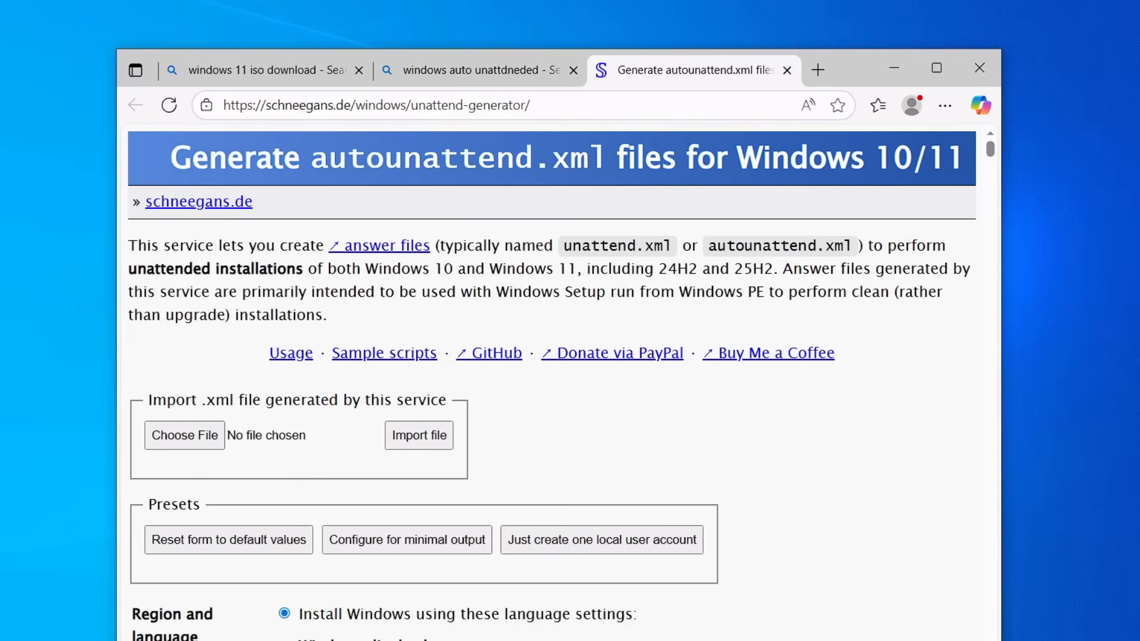
Step: Scroll through the autounattend.xml generator form to review its language, setup, computer name, partitioning and account settings
scroll(386, 250, "down", 3)
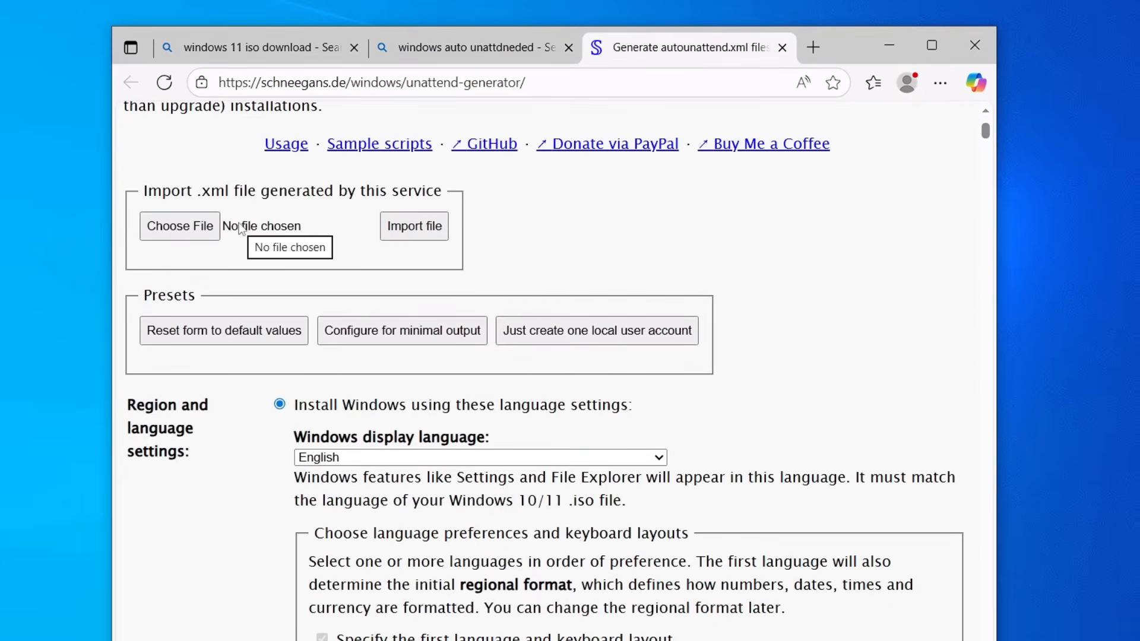
scroll(235, 223, "down", 3)
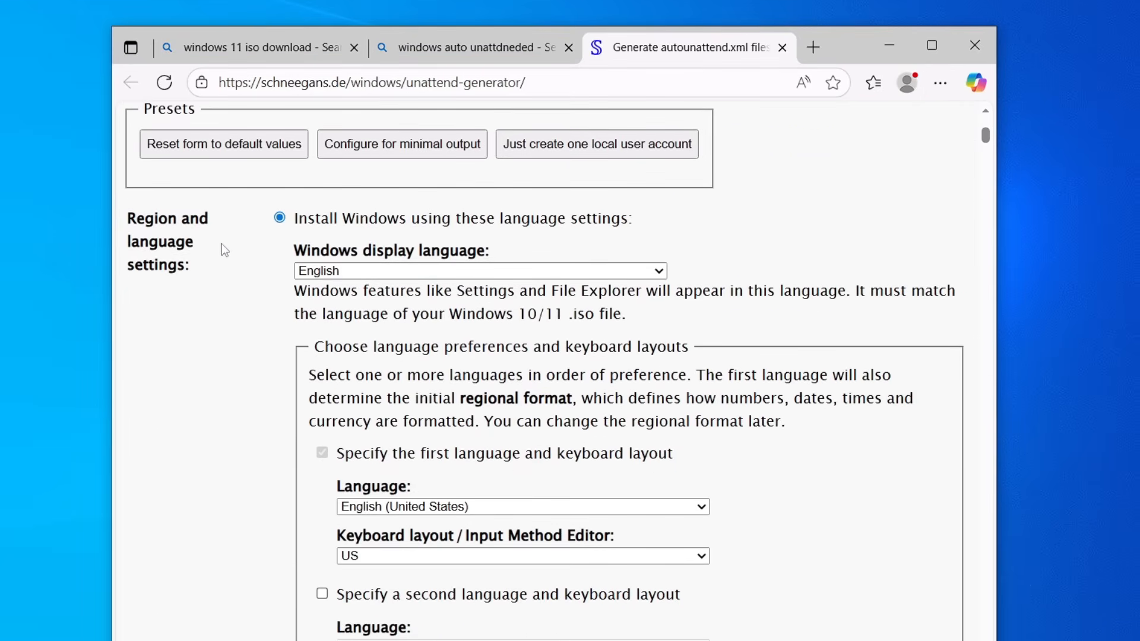
scroll(198, 261, "down", 2)
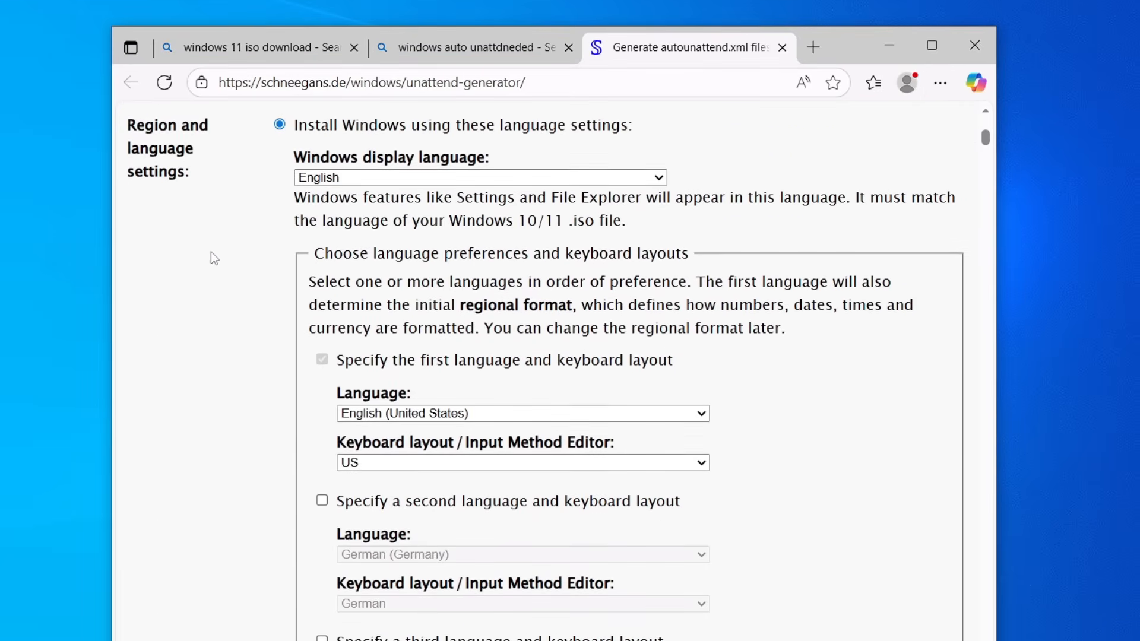
left_click(395, 178)
left_click(397, 181)
scroll(413, 237, "down", 3)
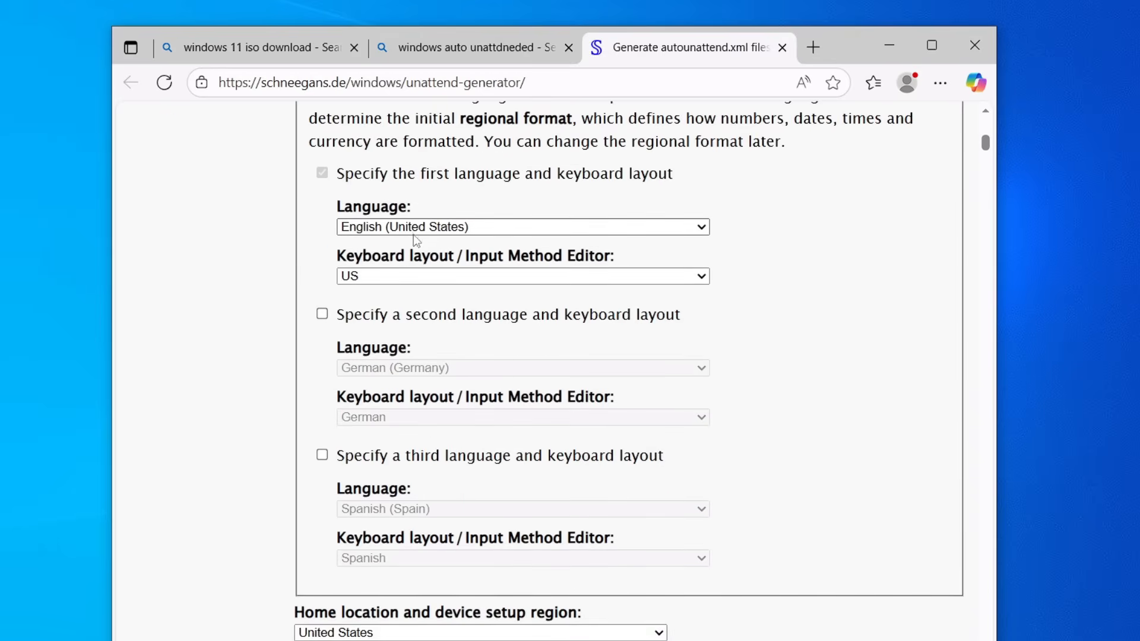
scroll(392, 285, "down", 2)
scroll(460, 279, "down", 5)
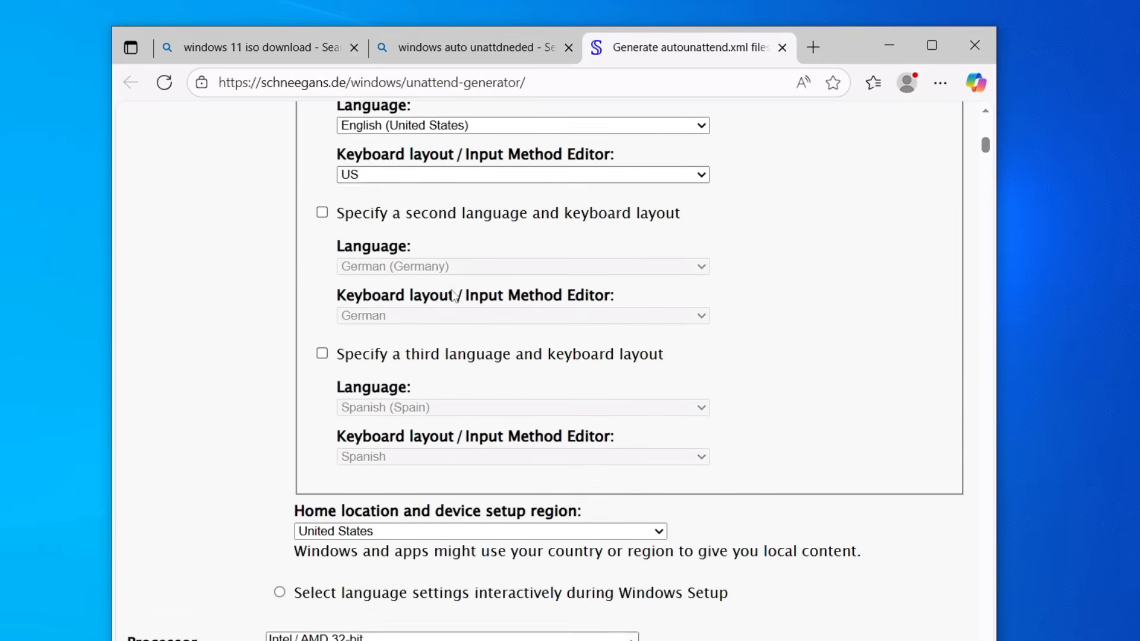
scroll(373, 327, "down", 2)
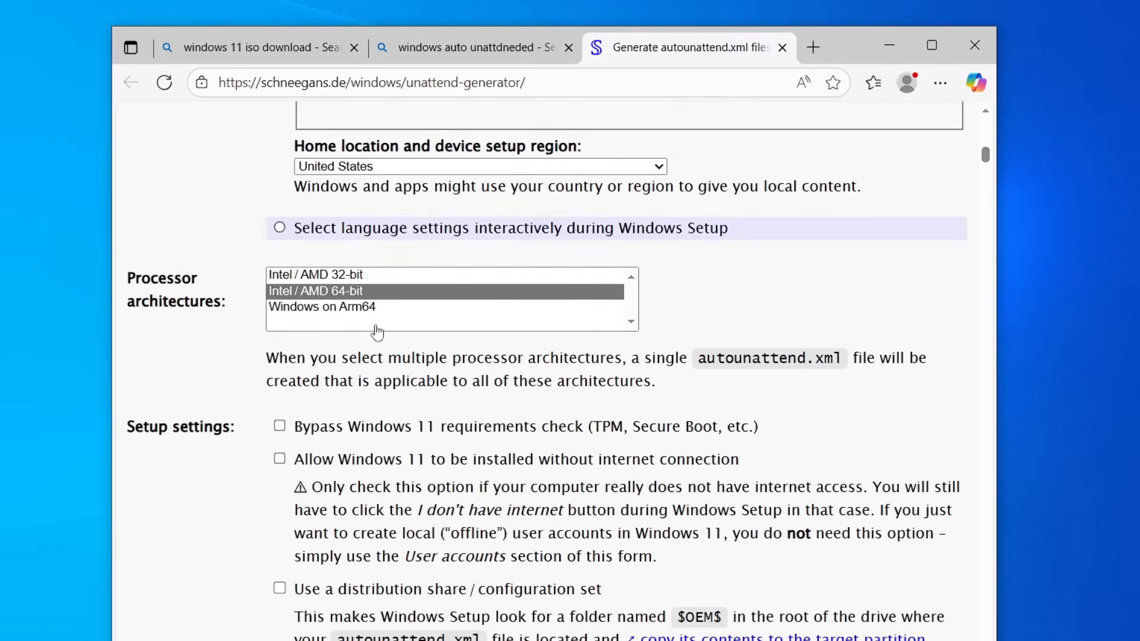
scroll(238, 367, "down", 2)
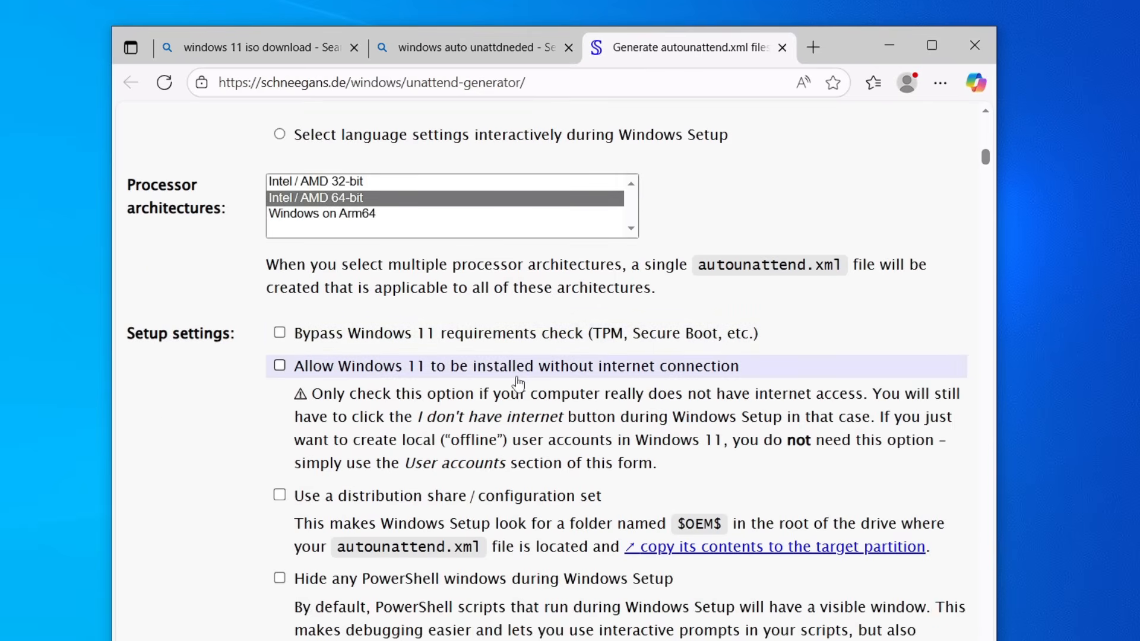
scroll(652, 374, "down", 1)
scroll(433, 412, "down", 3)
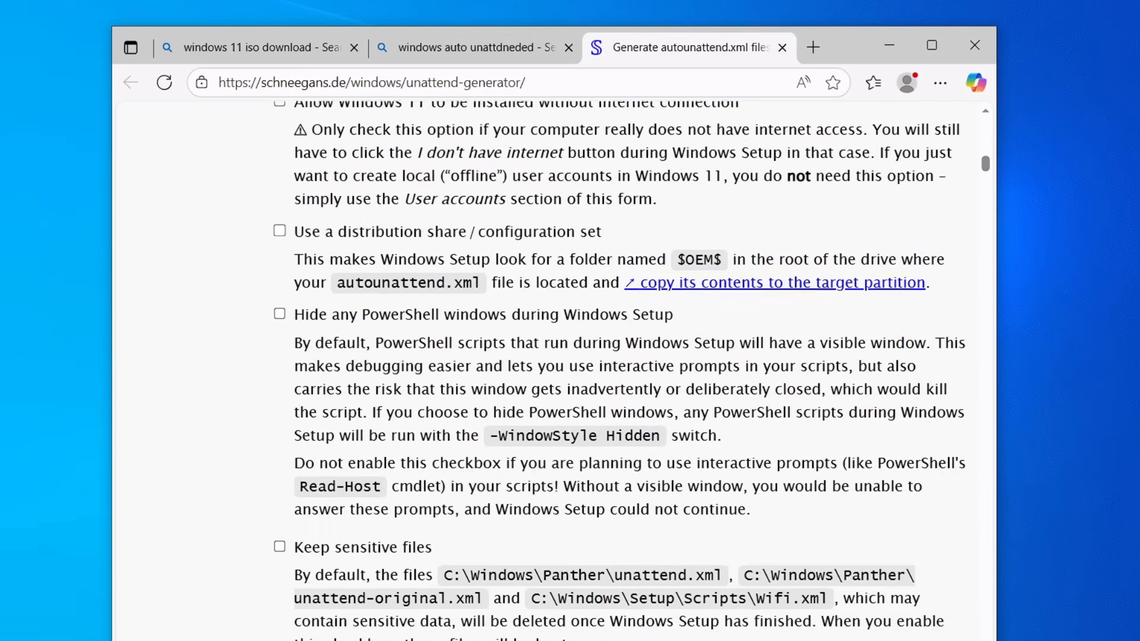
scroll(570, 368, "down", 1)
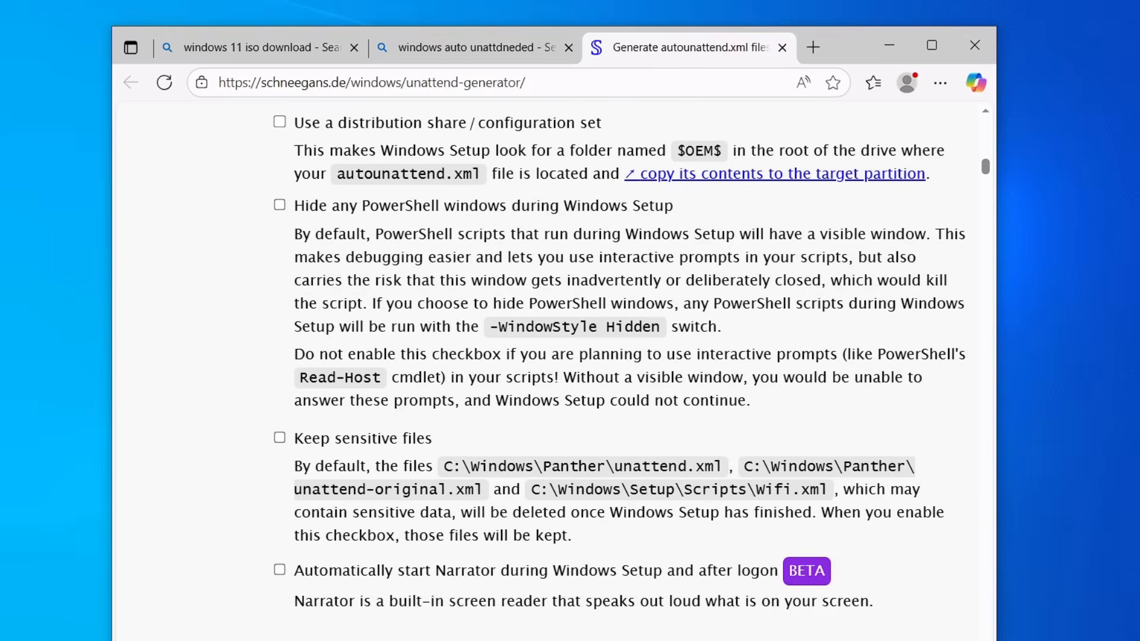
scroll(386, 359, "down", 1)
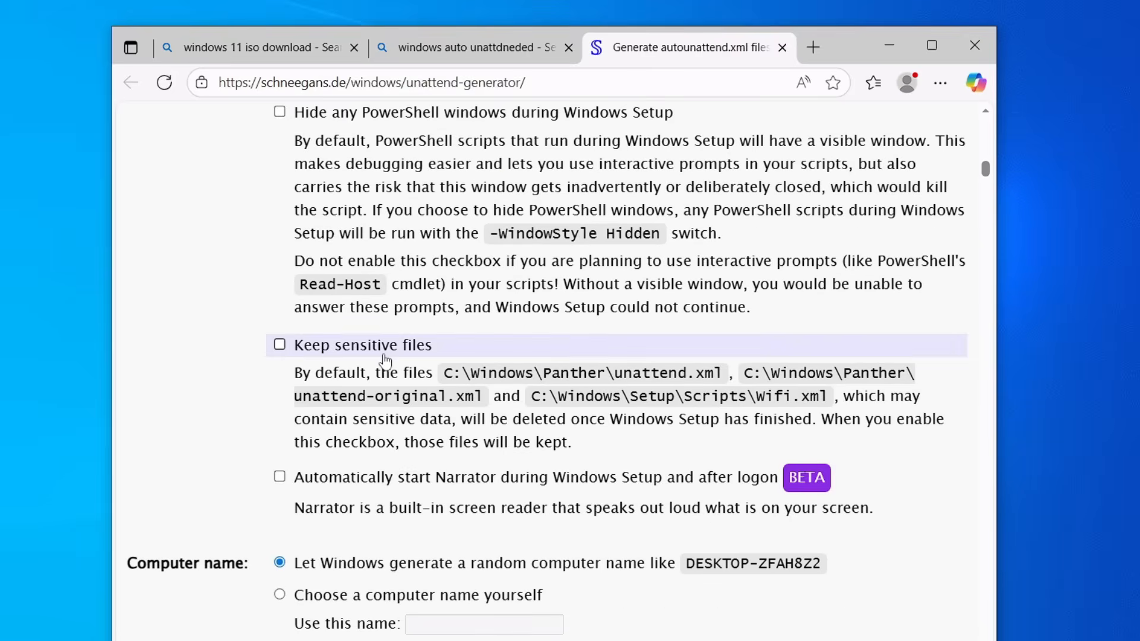
scroll(576, 411, "down", 3)
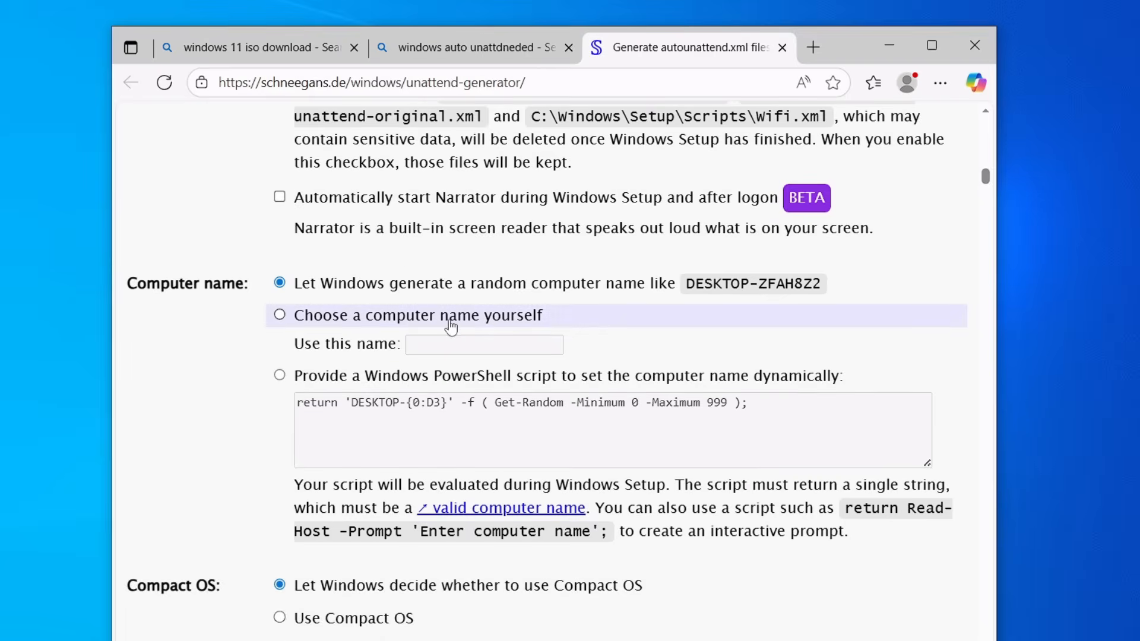
scroll(380, 356, "down", 3)
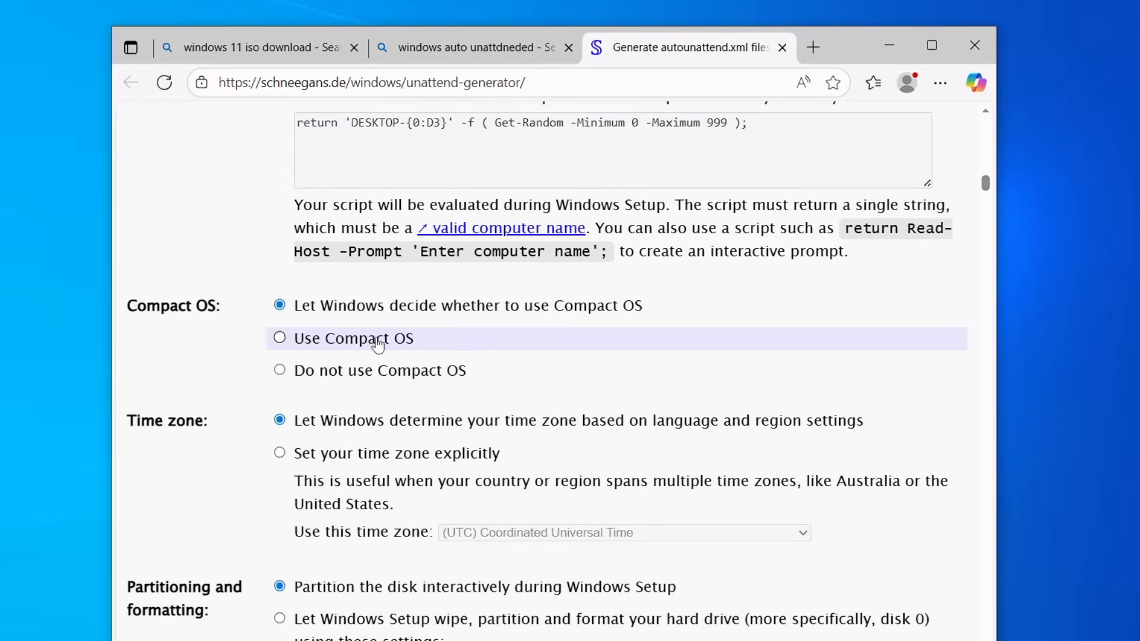
scroll(285, 341, "down", 1)
scroll(252, 372, "down", 3)
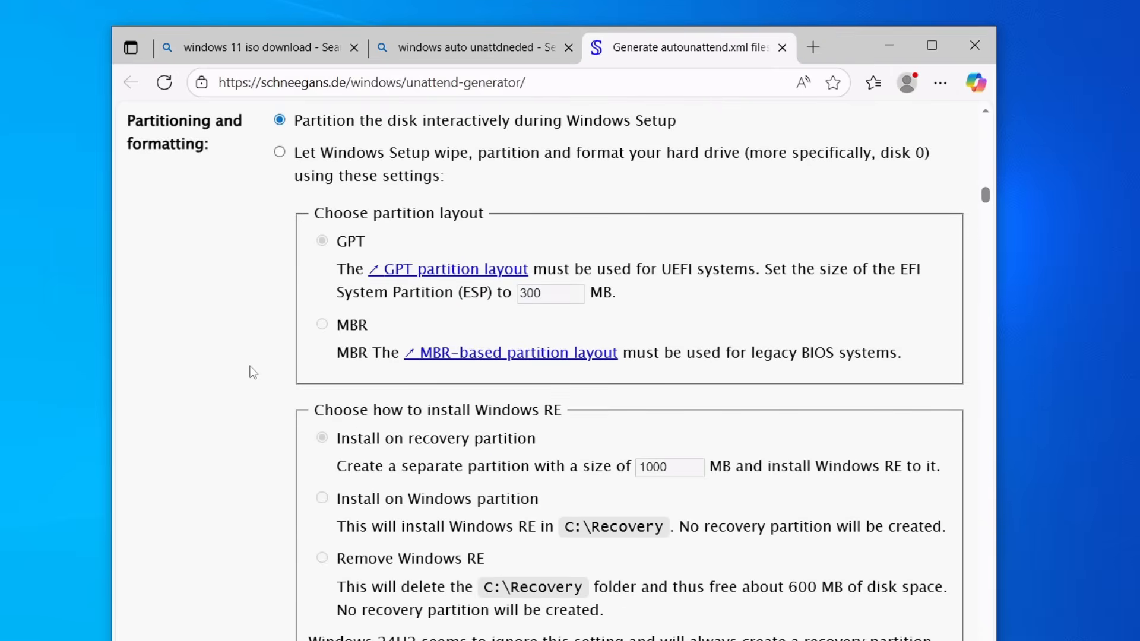
scroll(354, 348, "down", 3)
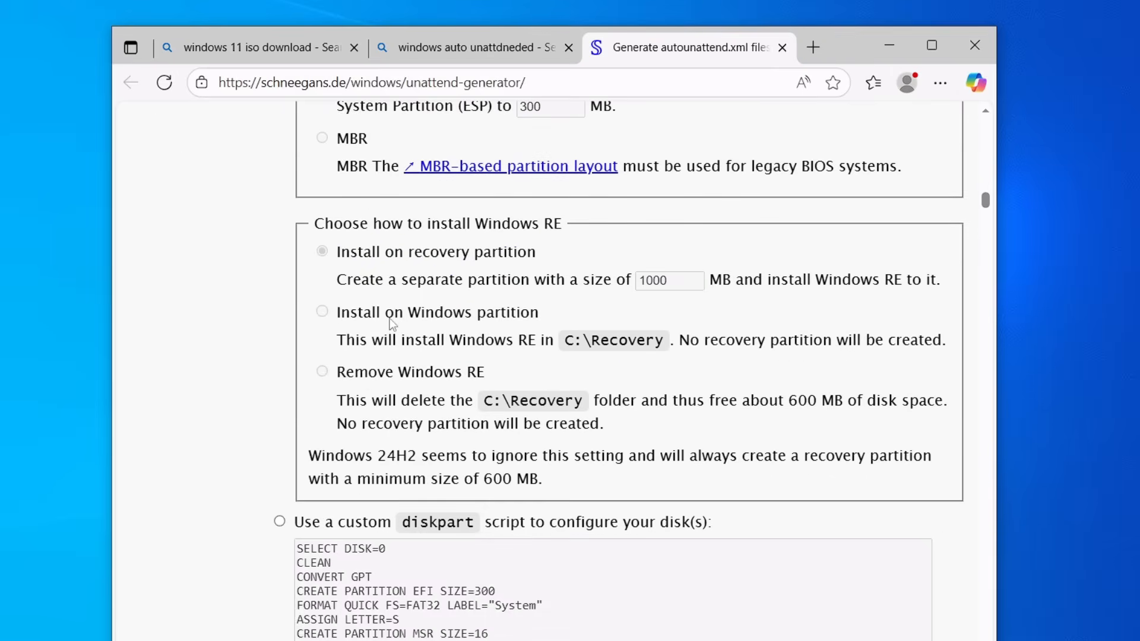
scroll(454, 314, "down", 3)
scroll(449, 313, "down", 2)
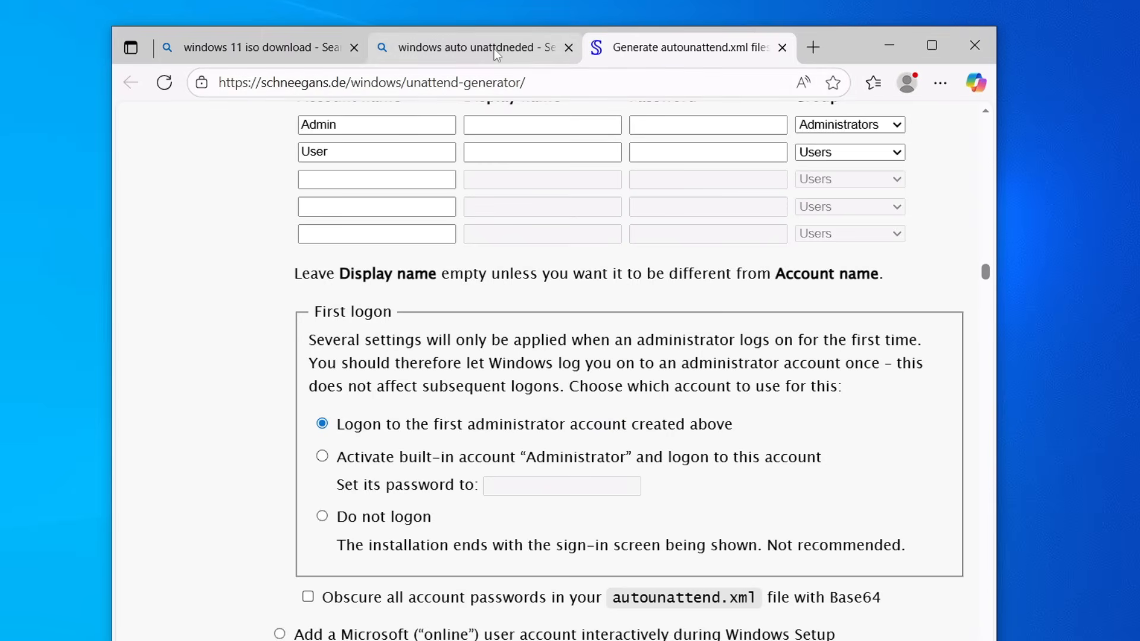
Step: Return to the search results and open the GitHub memstechtips/UnattendedWinstall result
left_click(494, 49)
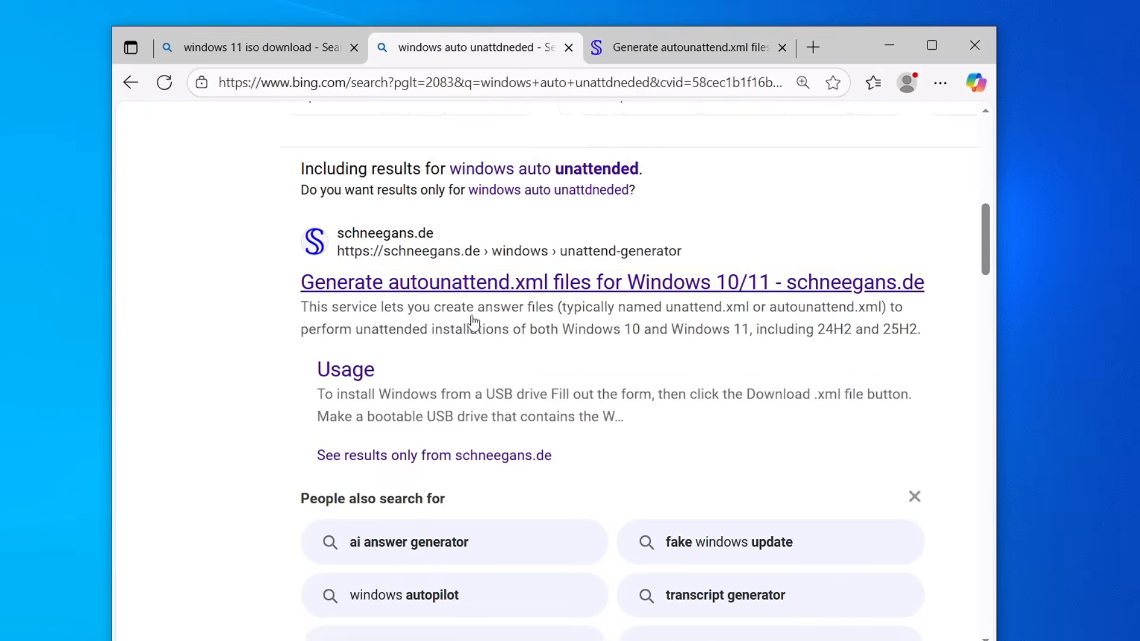
scroll(469, 323, "down", 7)
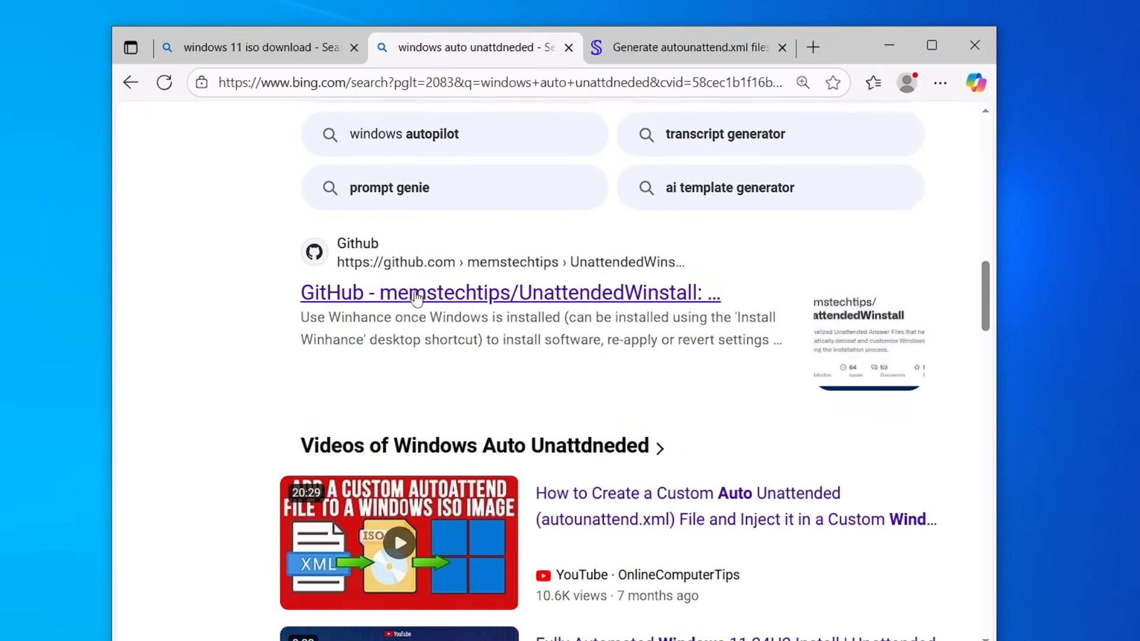
left_click(496, 295)
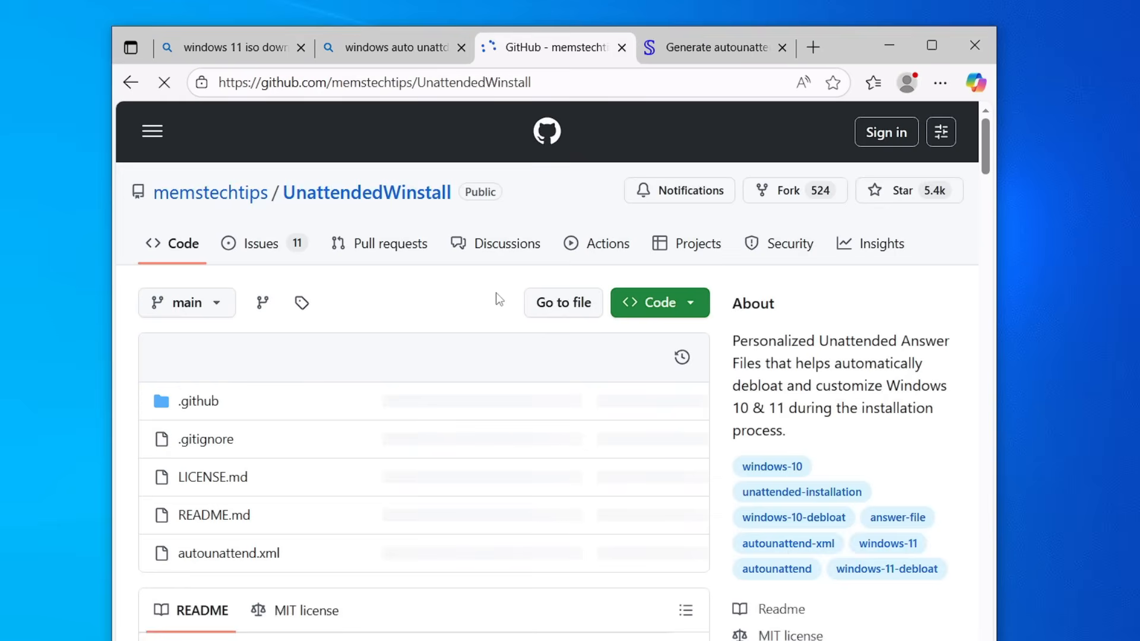
Step: Scroll through the UnattendedWinstall README down to its Key Features list
scroll(498, 297, "down", 3)
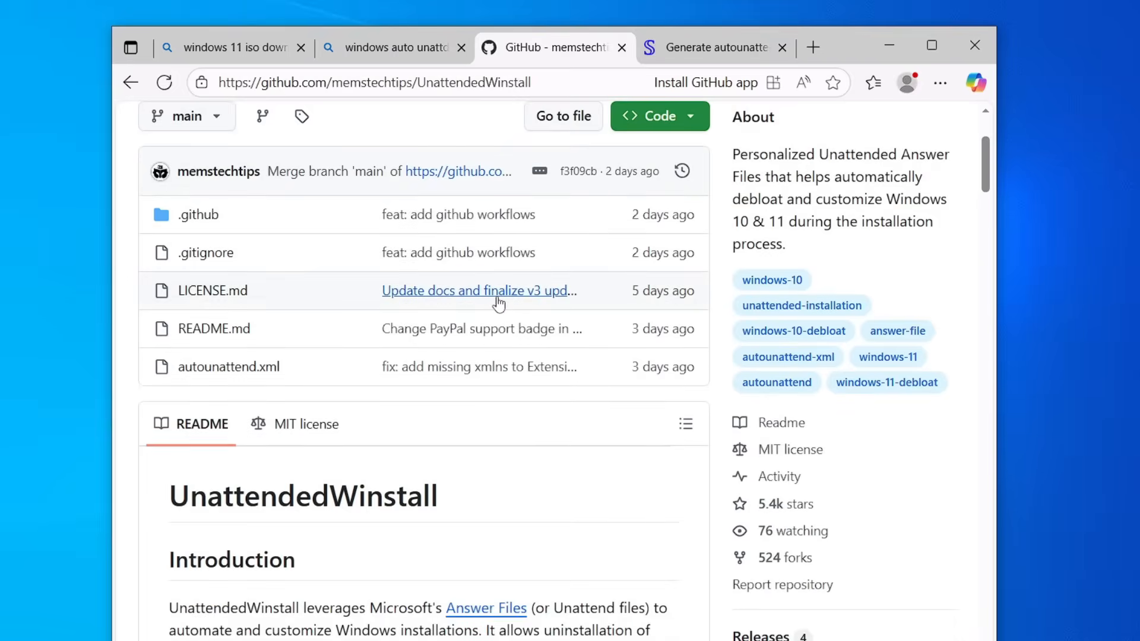
scroll(405, 381, "down", 3)
scroll(405, 387, "down", 2)
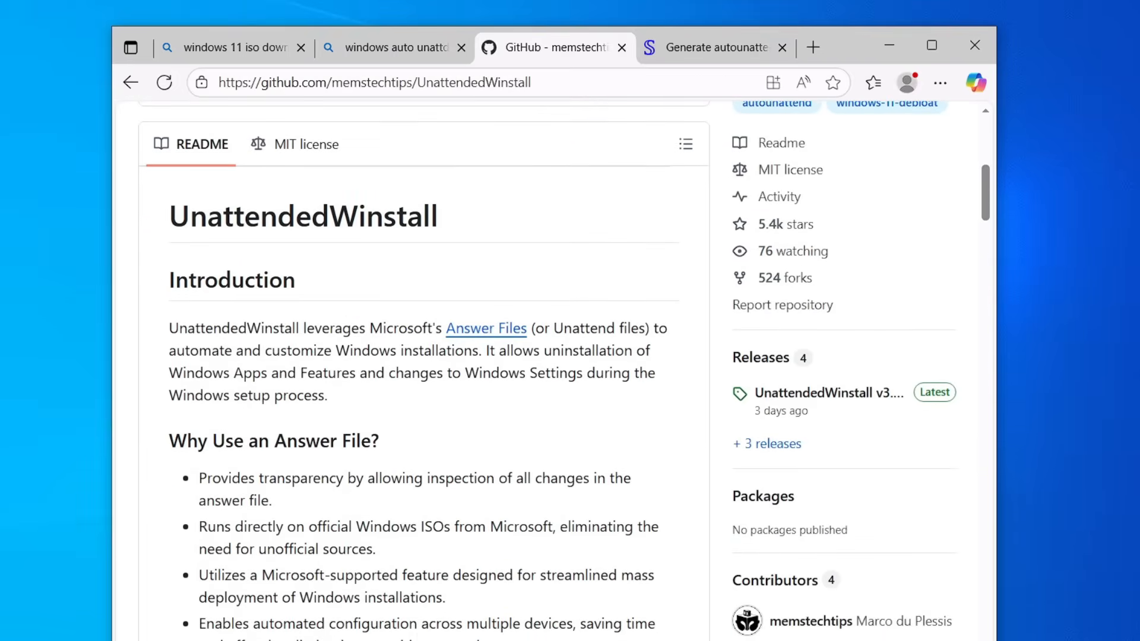
scroll(370, 325, "down", 2)
scroll(371, 326, "down", 2)
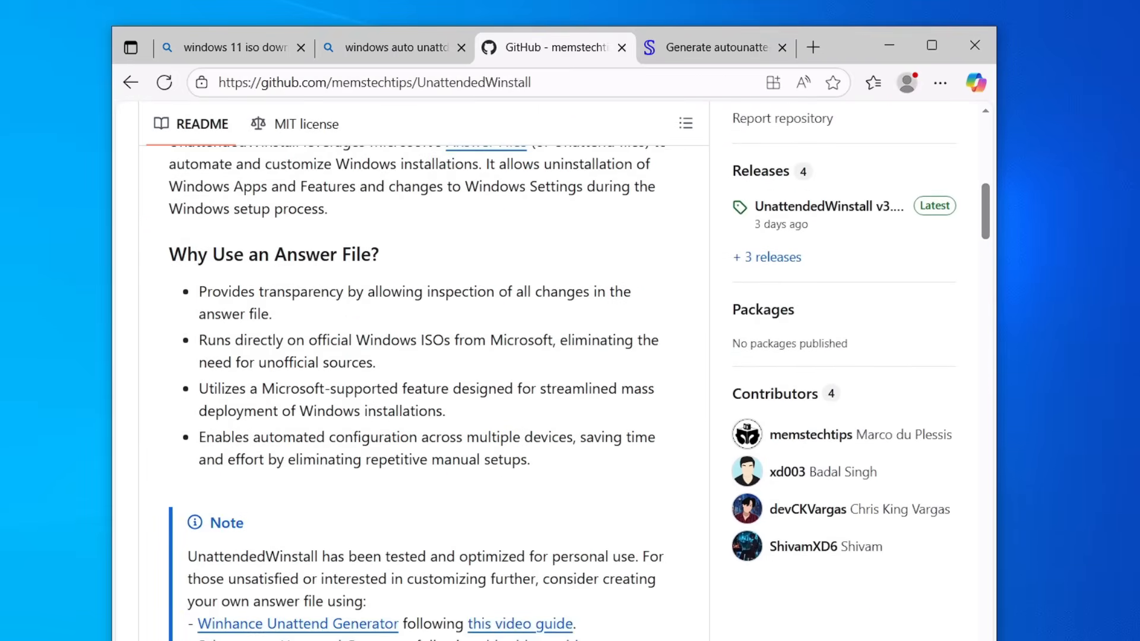
scroll(396, 320, "down", 3)
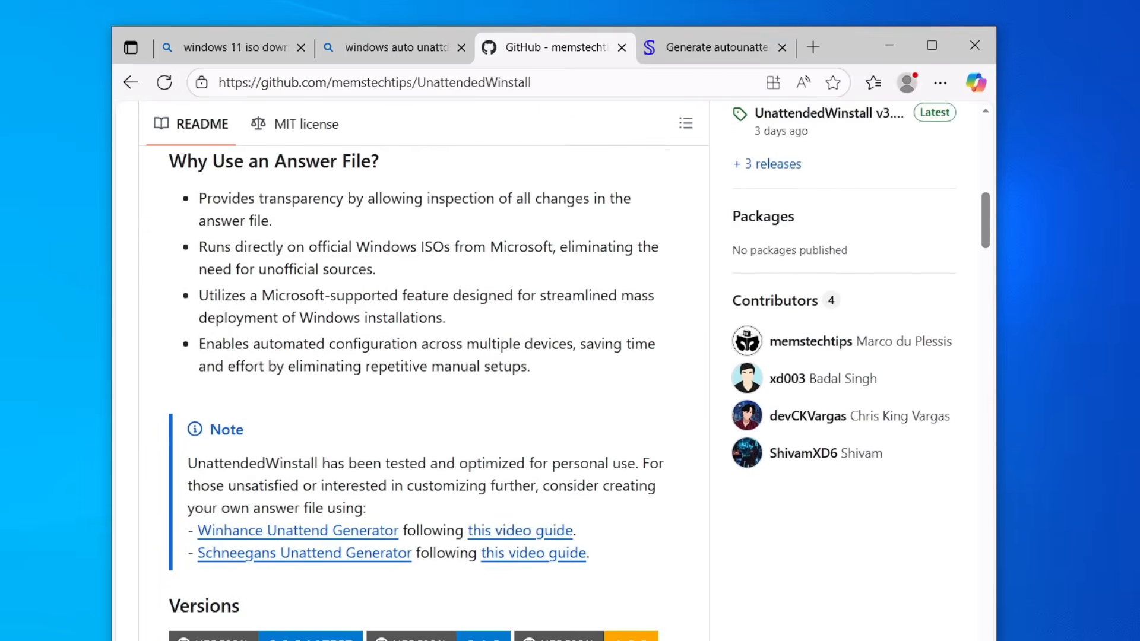
scroll(395, 318, "down", 6)
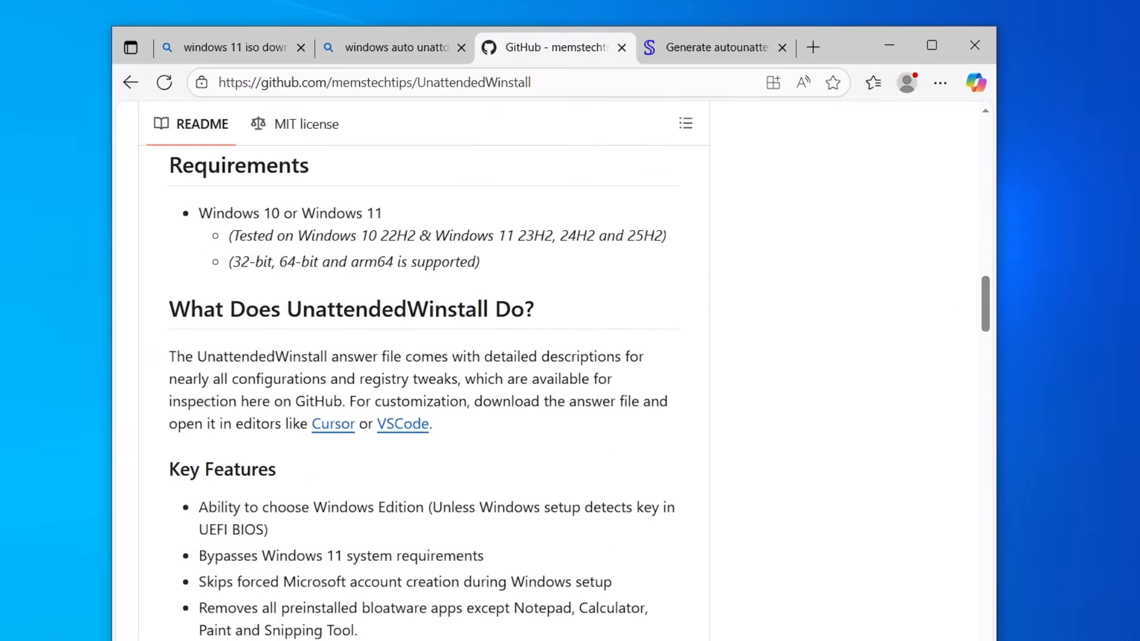
scroll(394, 318, "down", 3)
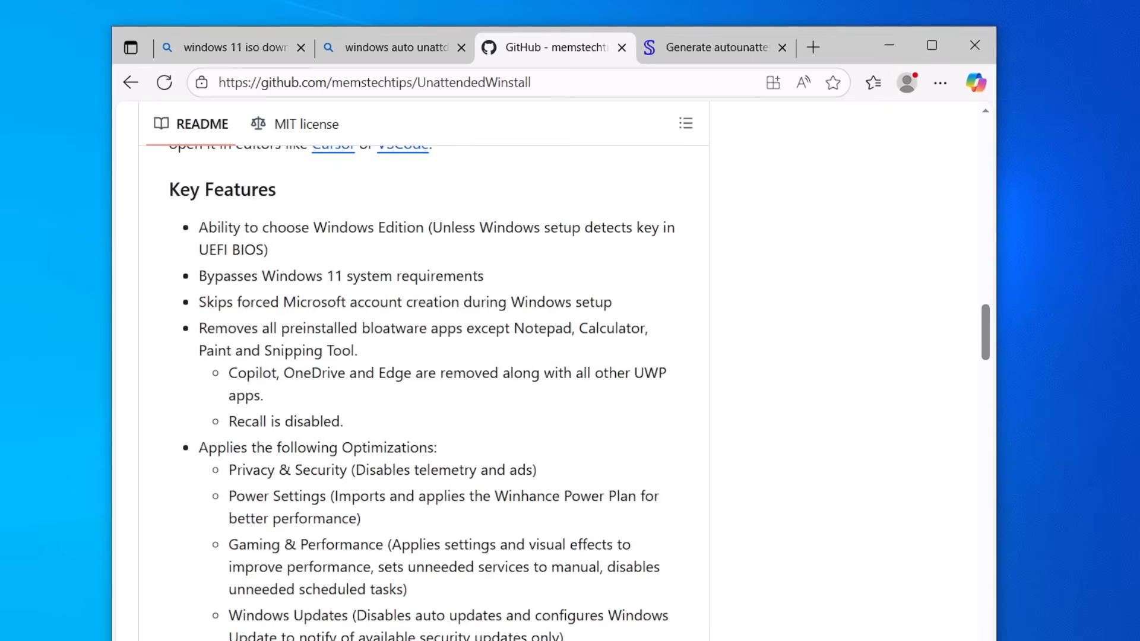
Step: Highlight the key feature lines about skipping Microsoft account creation and removing preinstalled bloatware, then keep reading
left_click_drag(200, 276, 485, 278)
left_click_drag(199, 301, 631, 319)
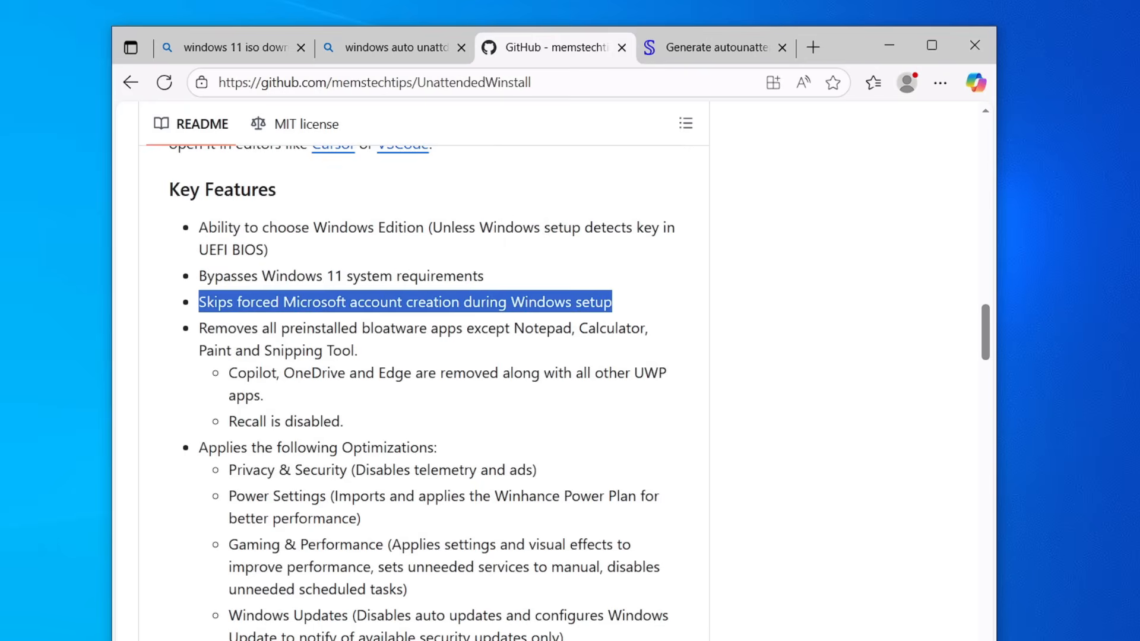
mouse_move(199, 328)
left_mouse_down()
mouse_move(630, 328)
mouse_move(237, 354)
mouse_move(401, 360)
left_mouse_up()
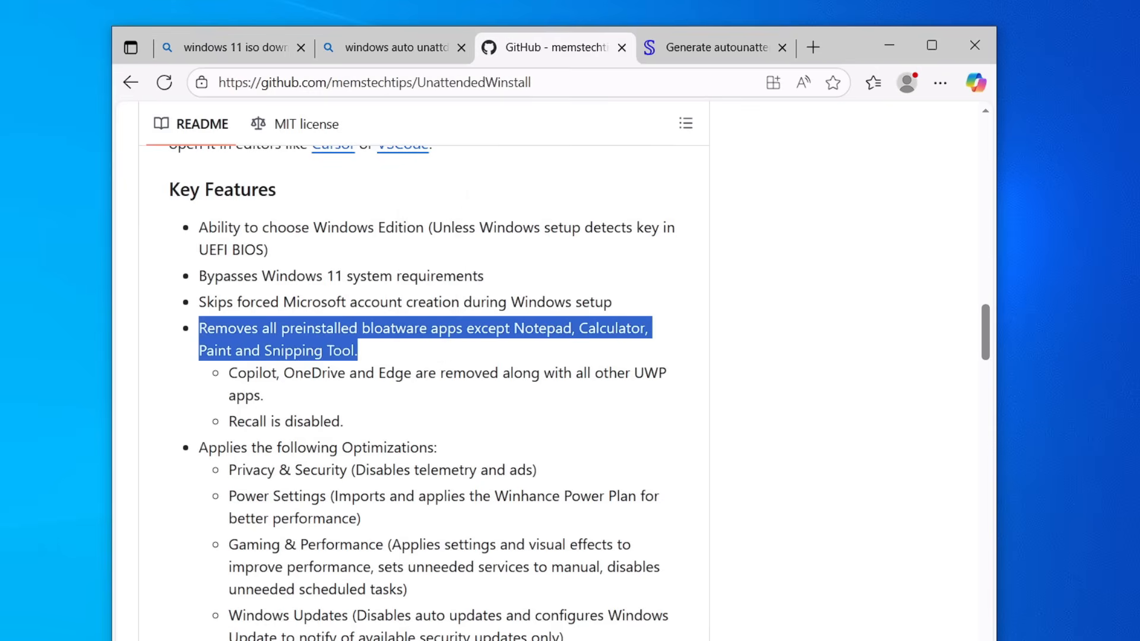
scroll(450, 401, "down", 3)
scroll(424, 392, "down", 3)
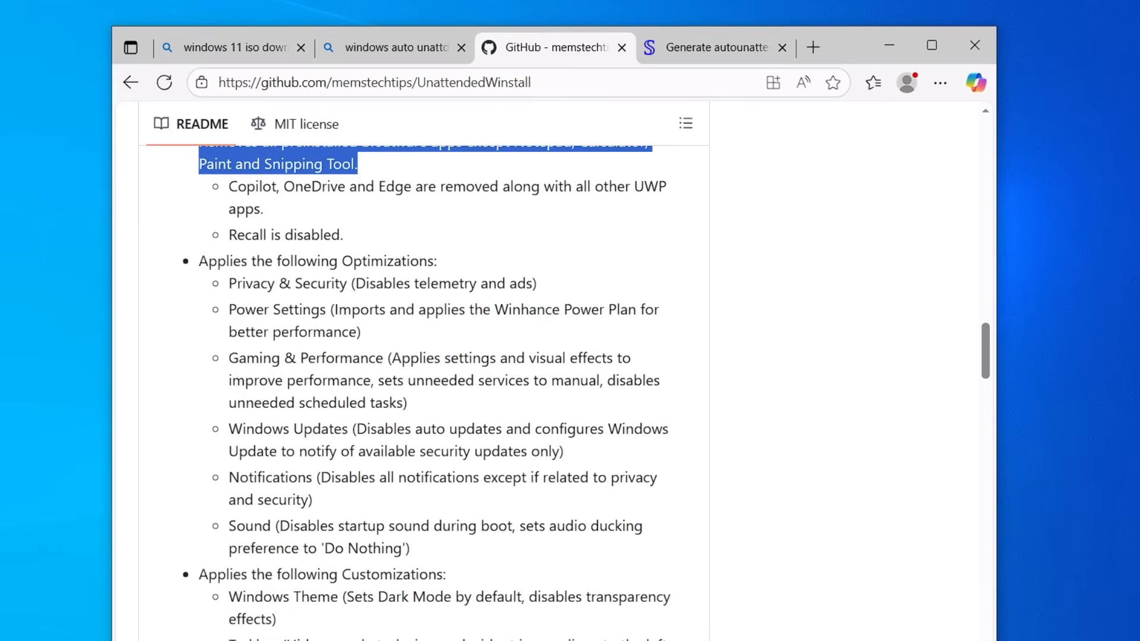
Step: Open the autounattend.xml file in the UnattendedWinstall repository
scroll(303, 380, "up", 20)
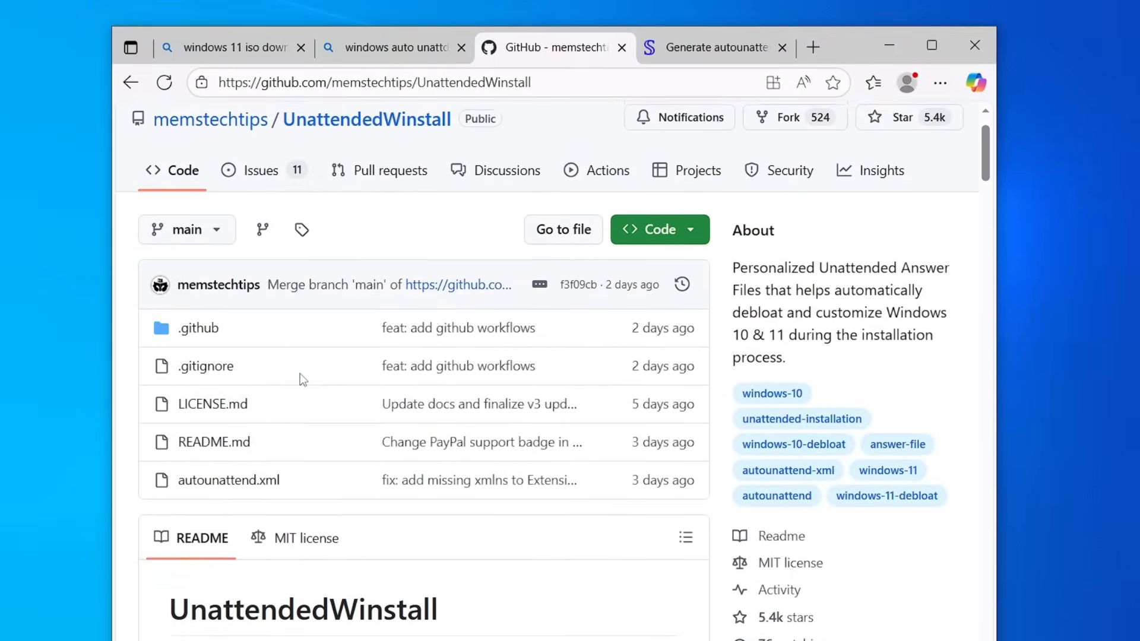
scroll(302, 380, "down", 1)
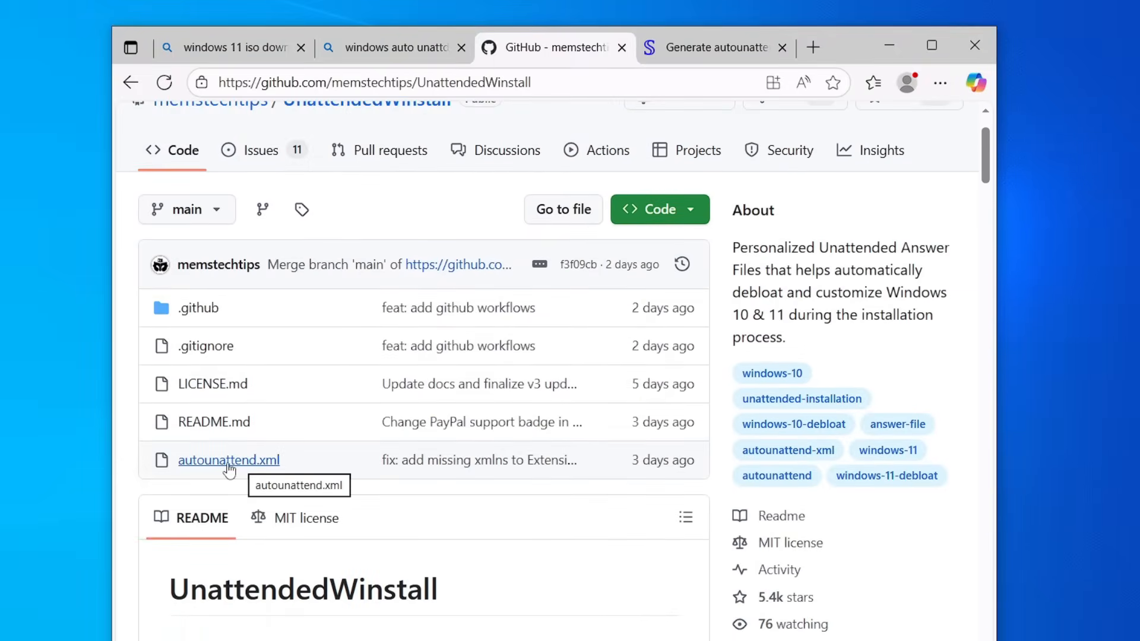
left_click(228, 463)
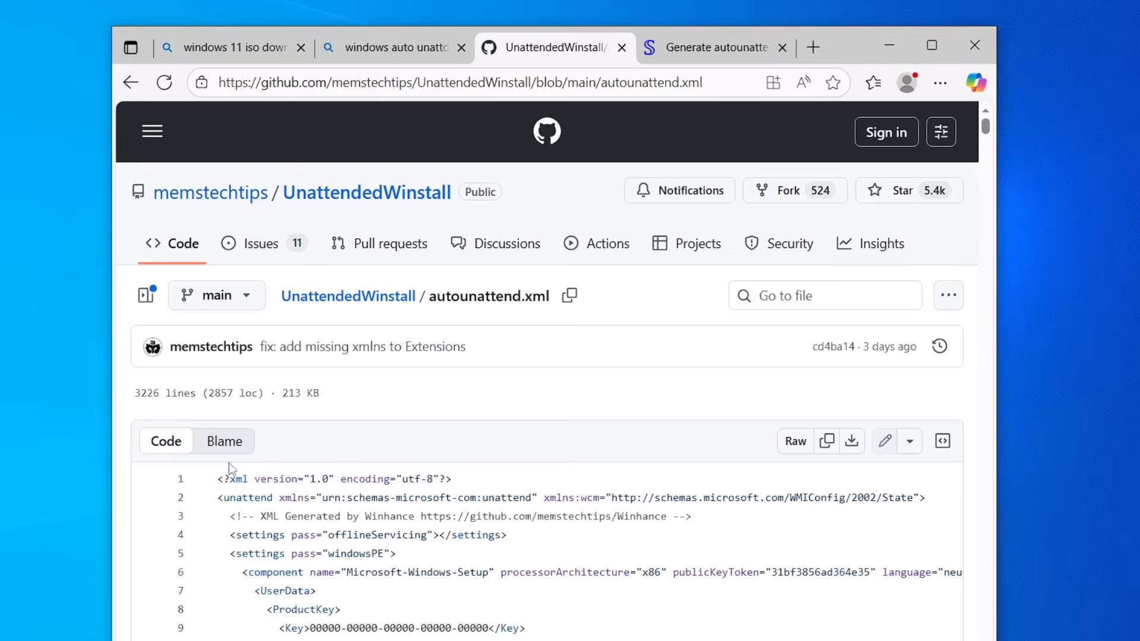
Step: Download the raw autounattend.xml file from the repository and keep it despite the download warning
scroll(547, 368, "down", 3)
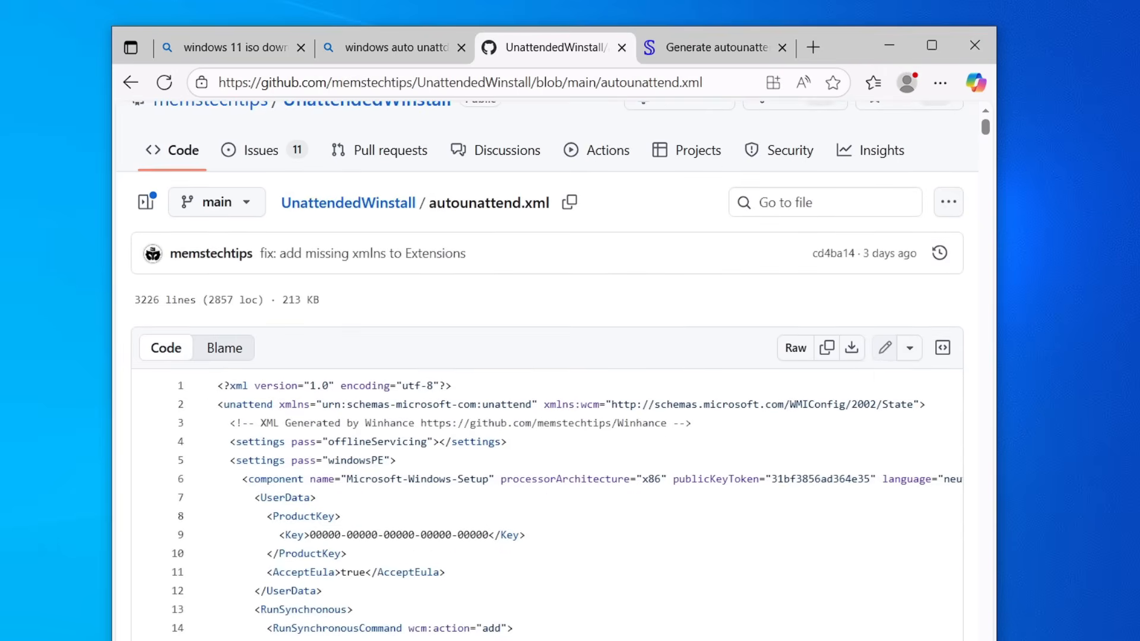
left_click(851, 351)
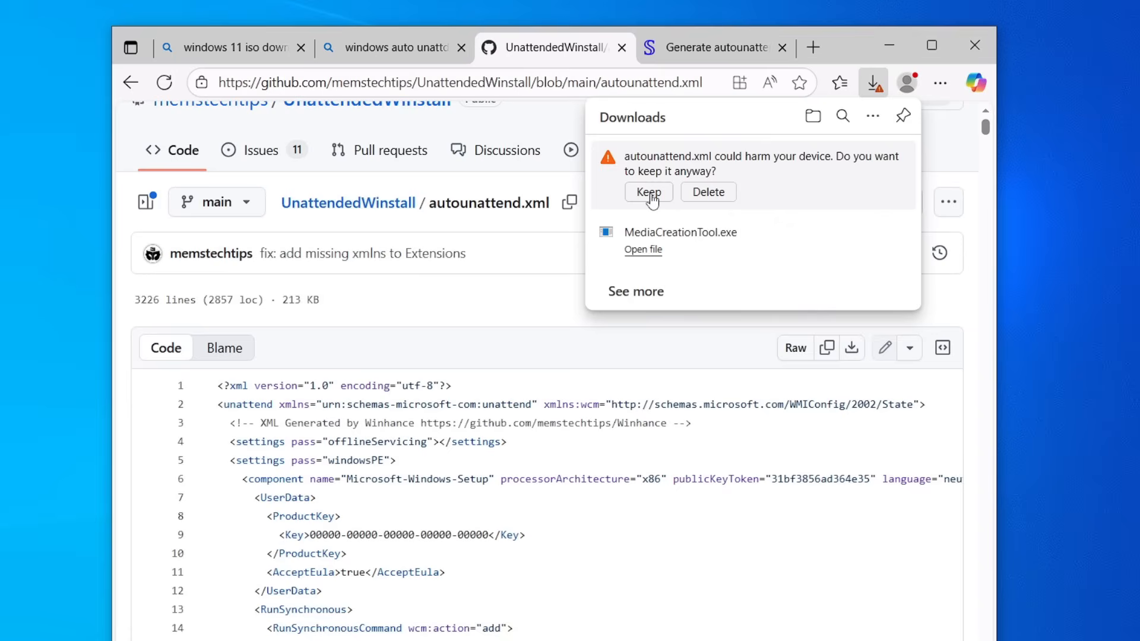
left_click(653, 191)
mouse_move(648, 172)
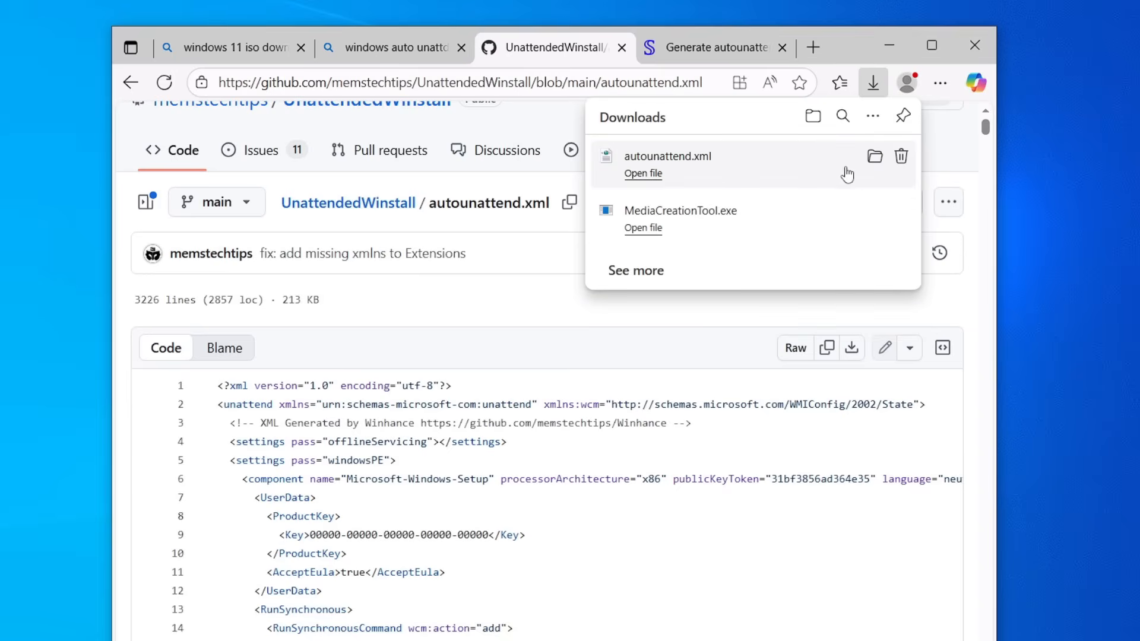
Step: Copy the downloaded autounattend file from the Downloads folder into the root of the Win 11 (F:) USB drive
left_click(876, 164)
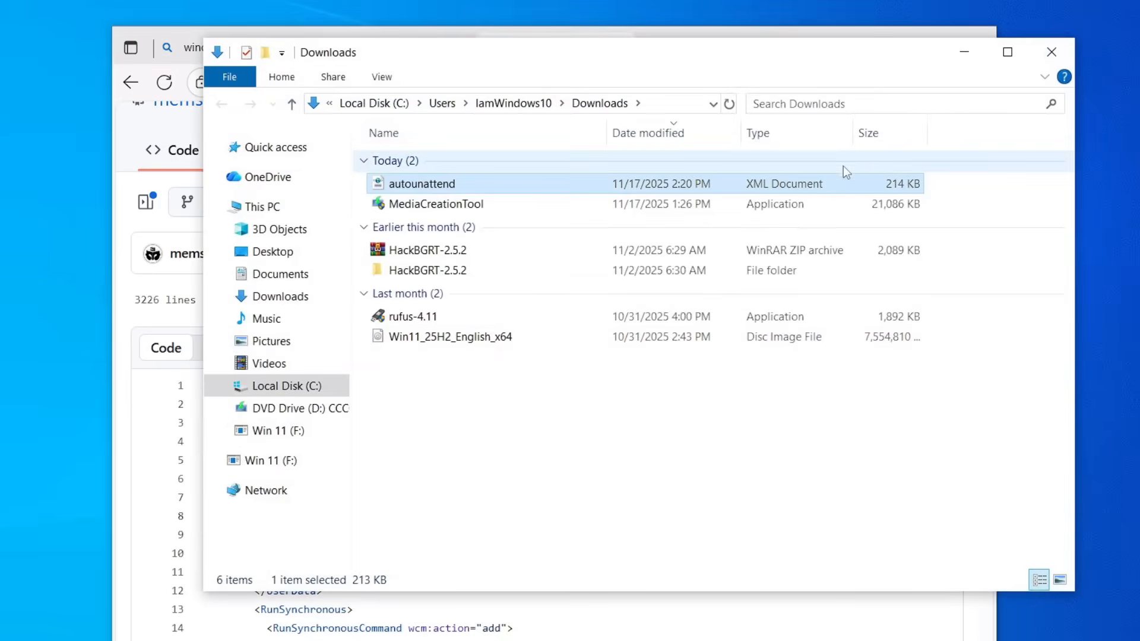
right_click(480, 181)
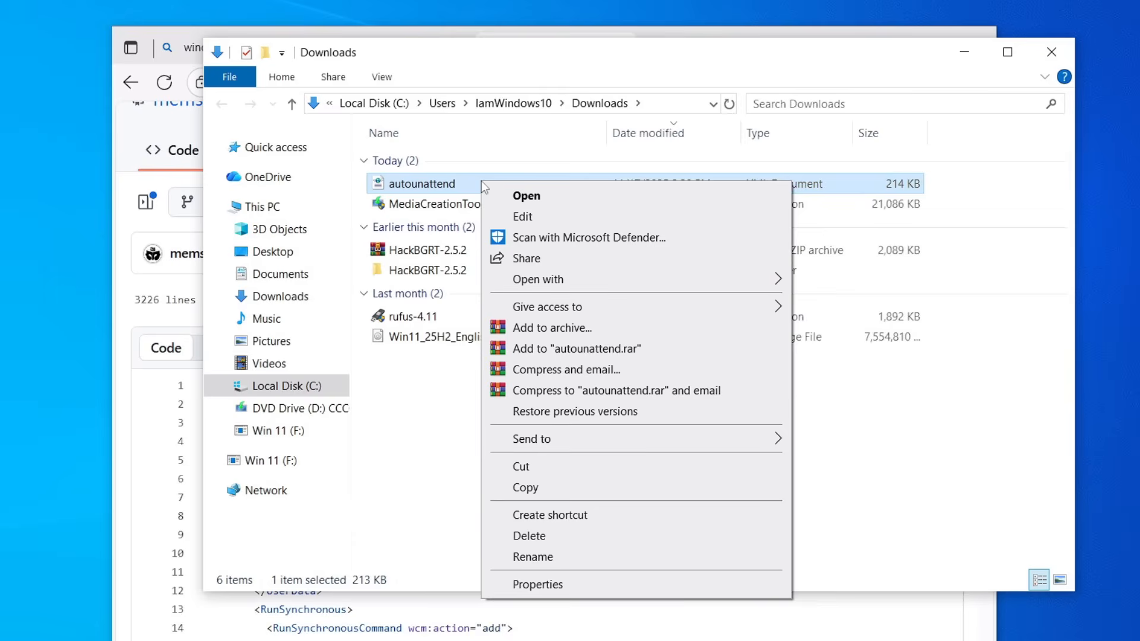
left_click(543, 488)
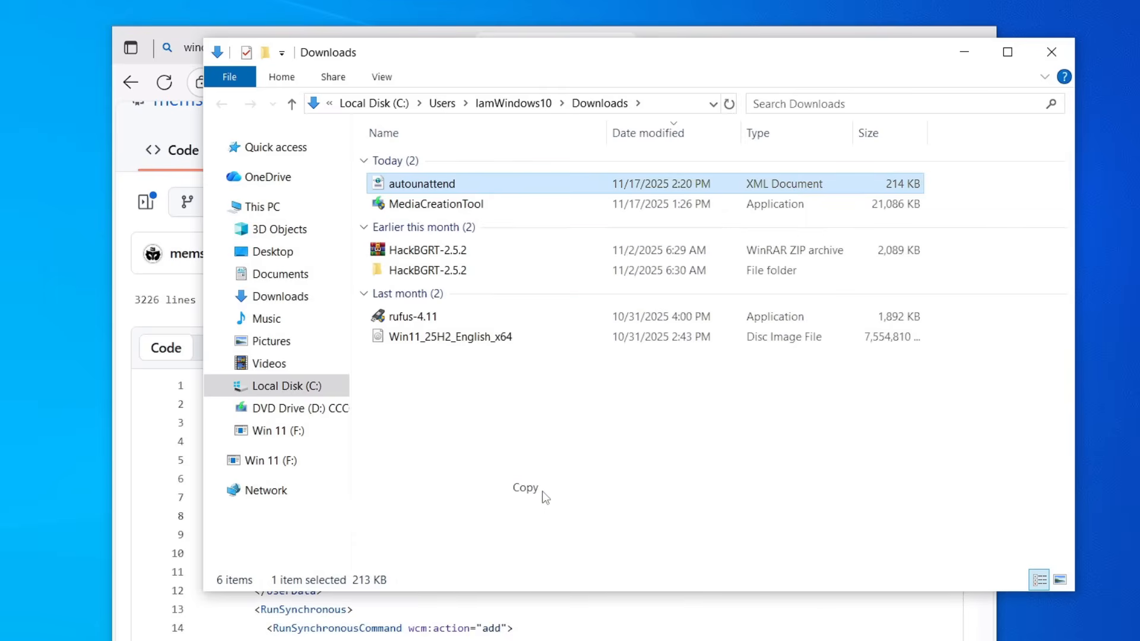
left_click(265, 206)
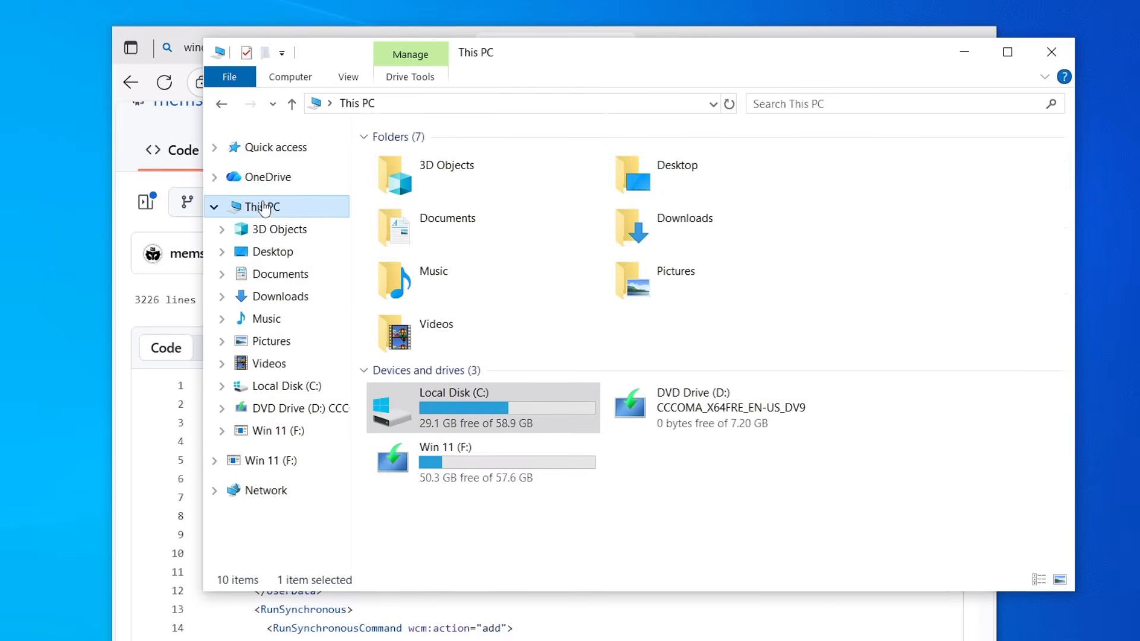
double_click(472, 462)
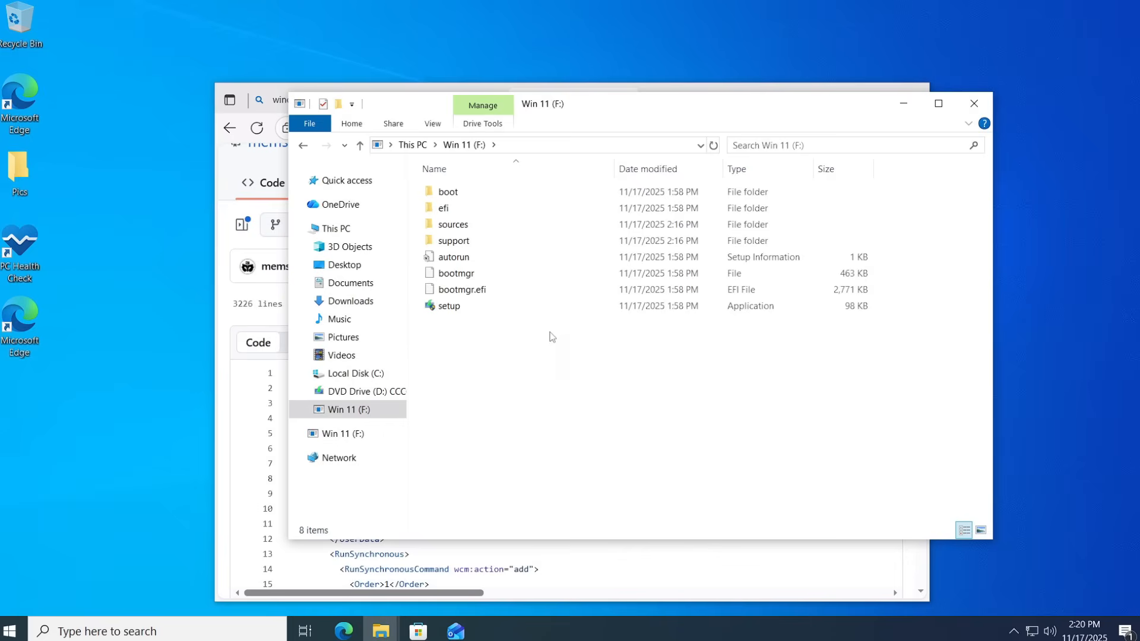
right_click(526, 336)
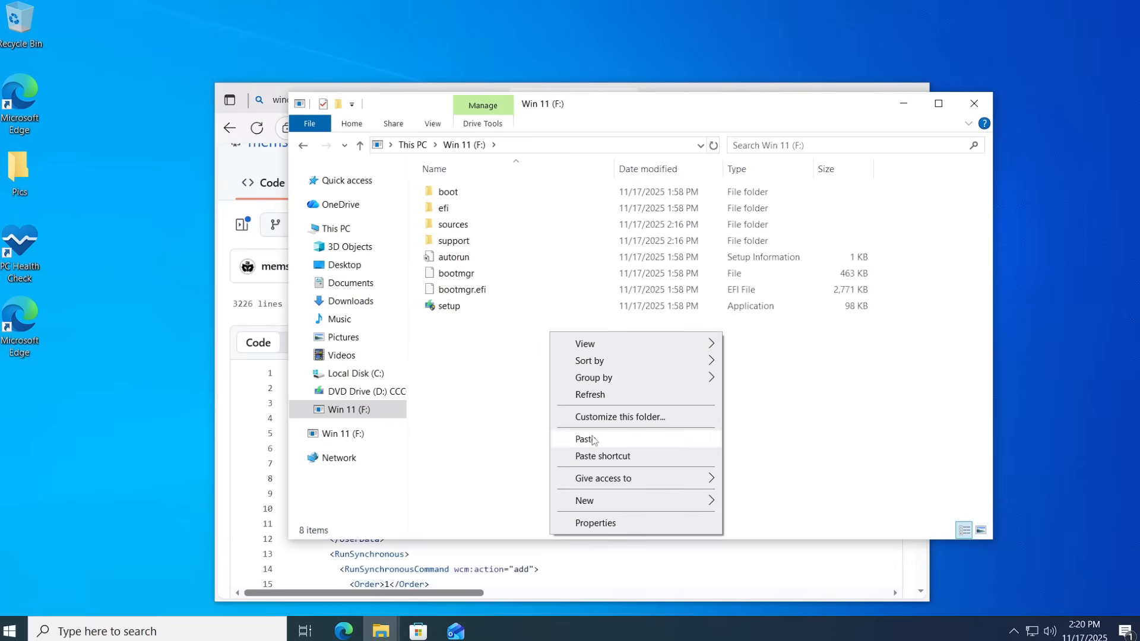
left_click(576, 465)
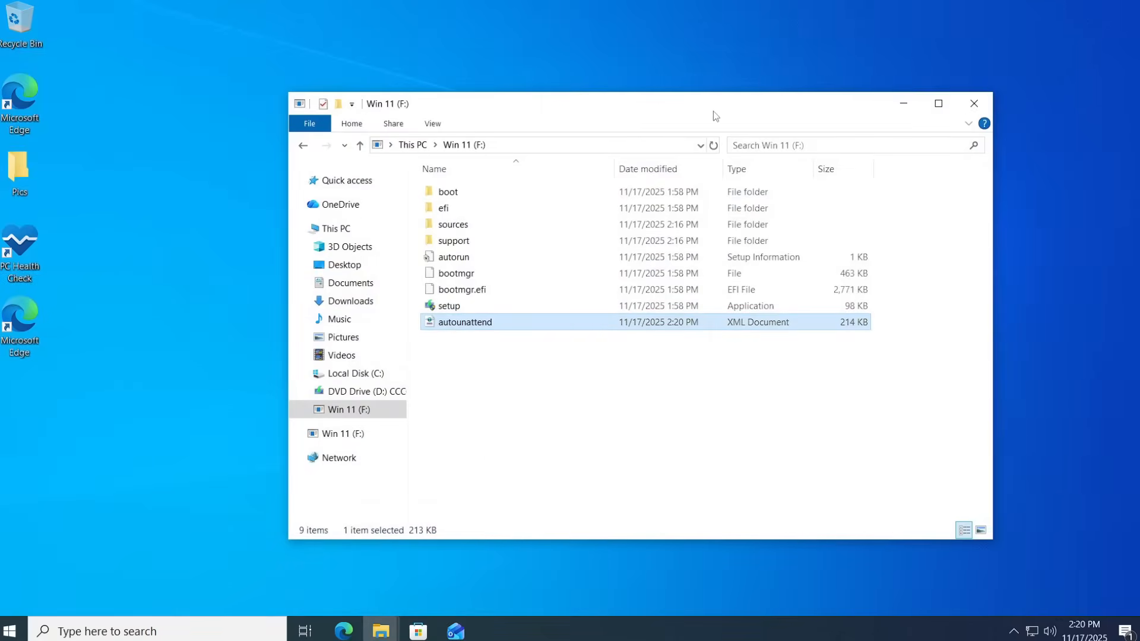
Step: Close the File Explorer window
left_click_drag(713, 111, 662, 124)
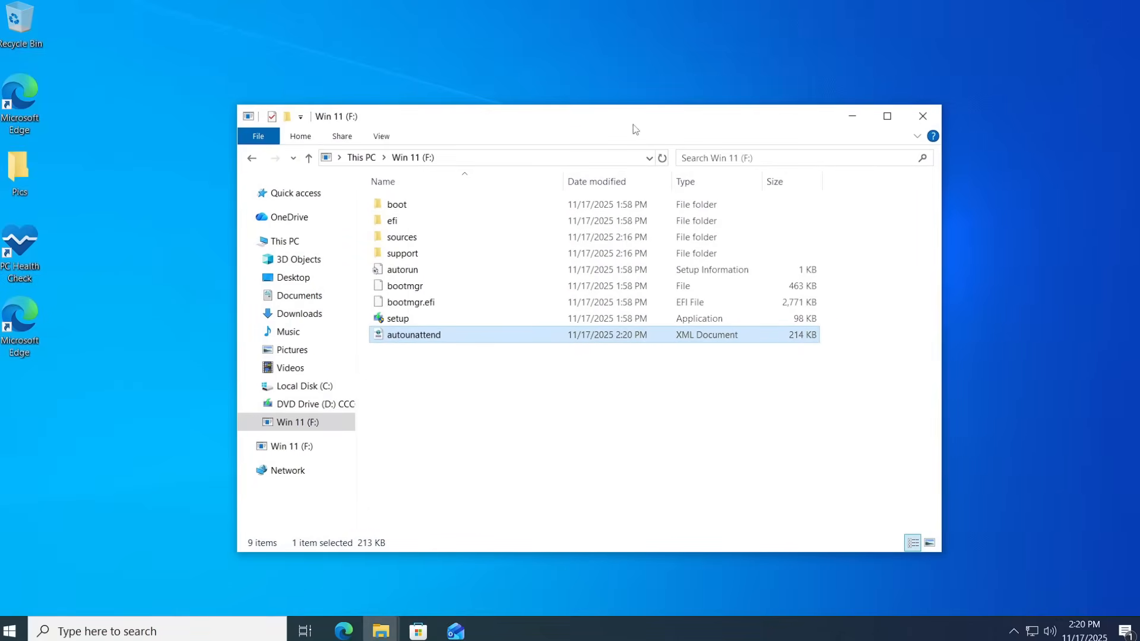
left_click(473, 437)
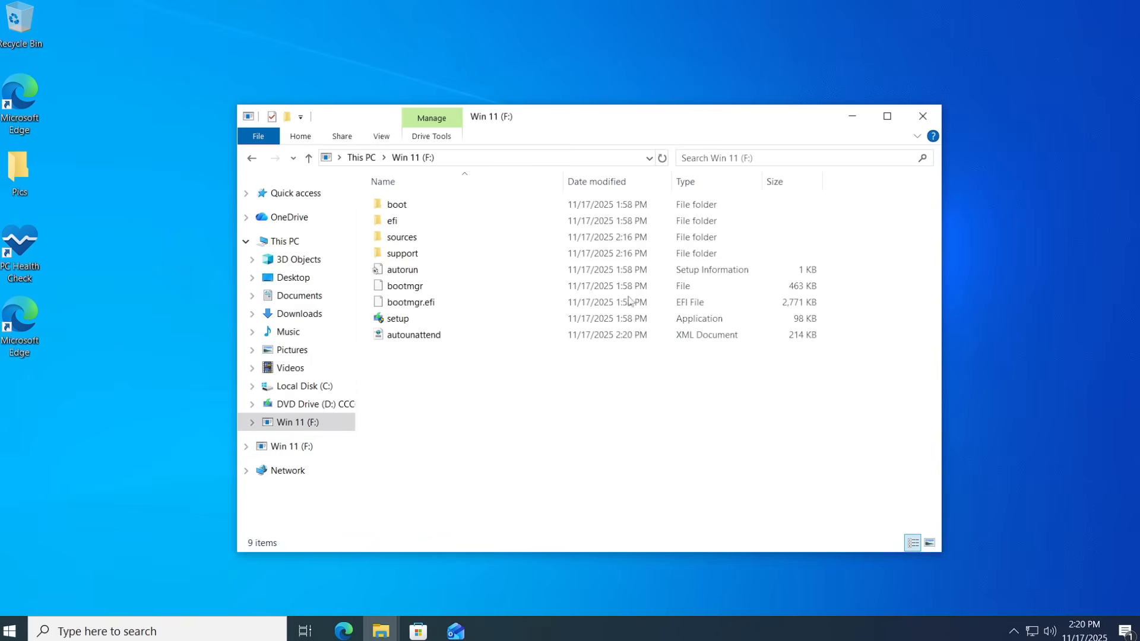
left_click(299, 241)
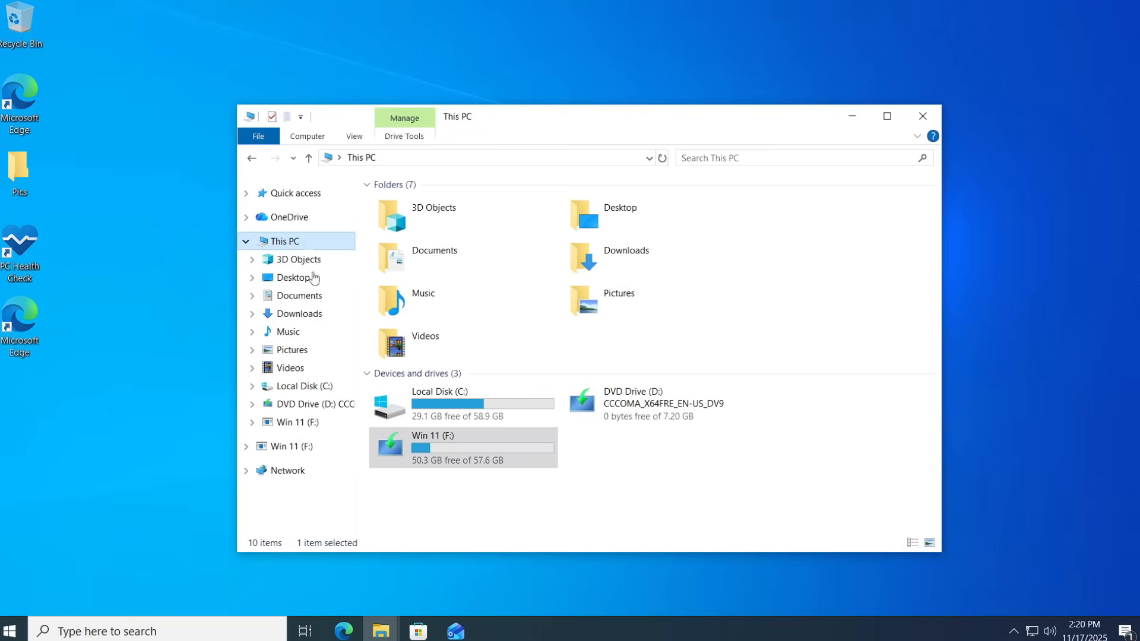
left_click(925, 118)
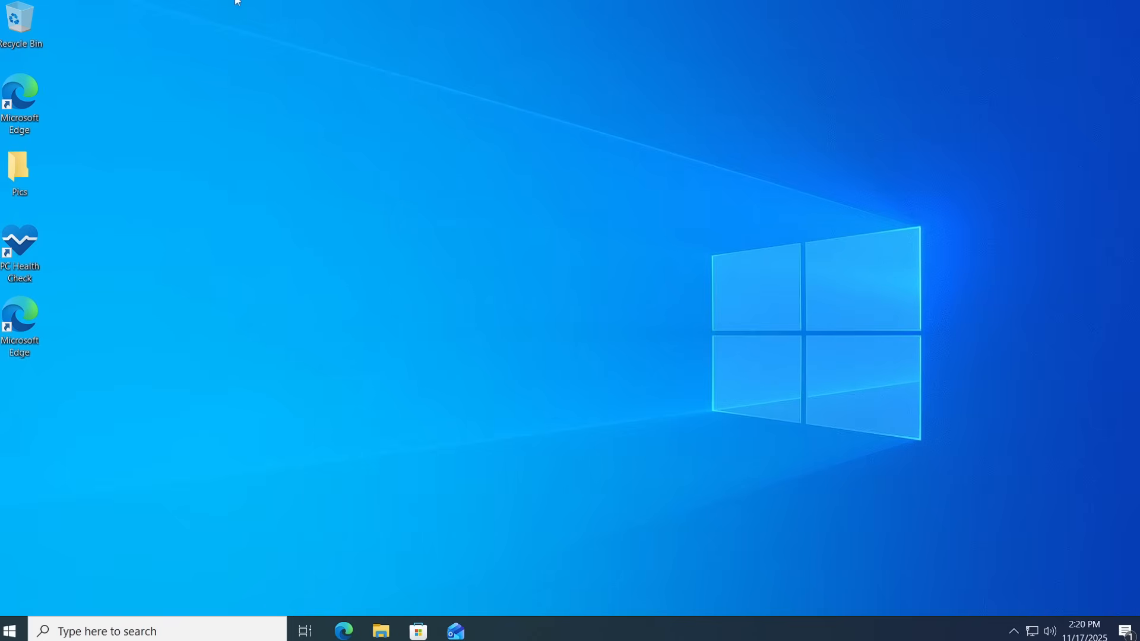
Step: Restart the virtual machine so it boots from the USB installer
mouse_move(238, 2)
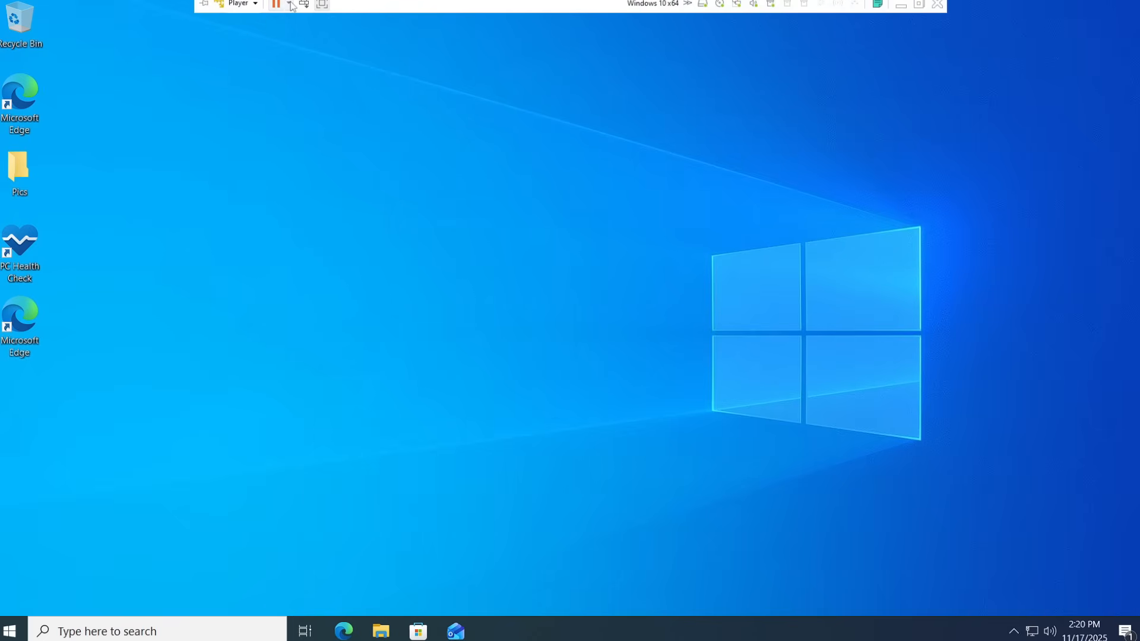
left_click(290, 5)
left_click(309, 58)
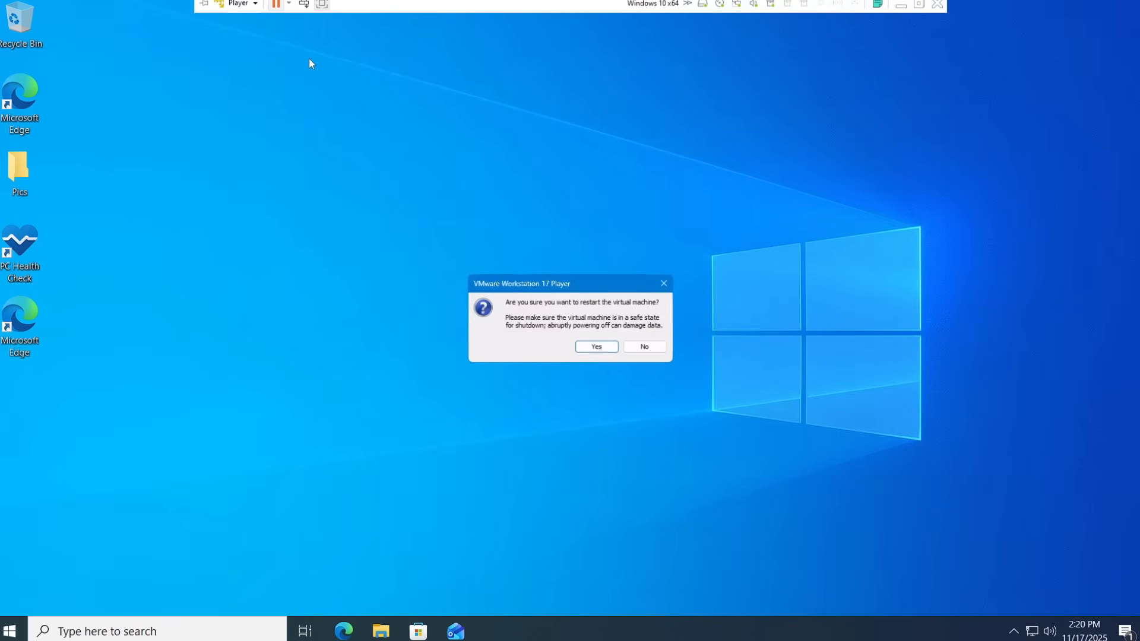
left_click(582, 350)
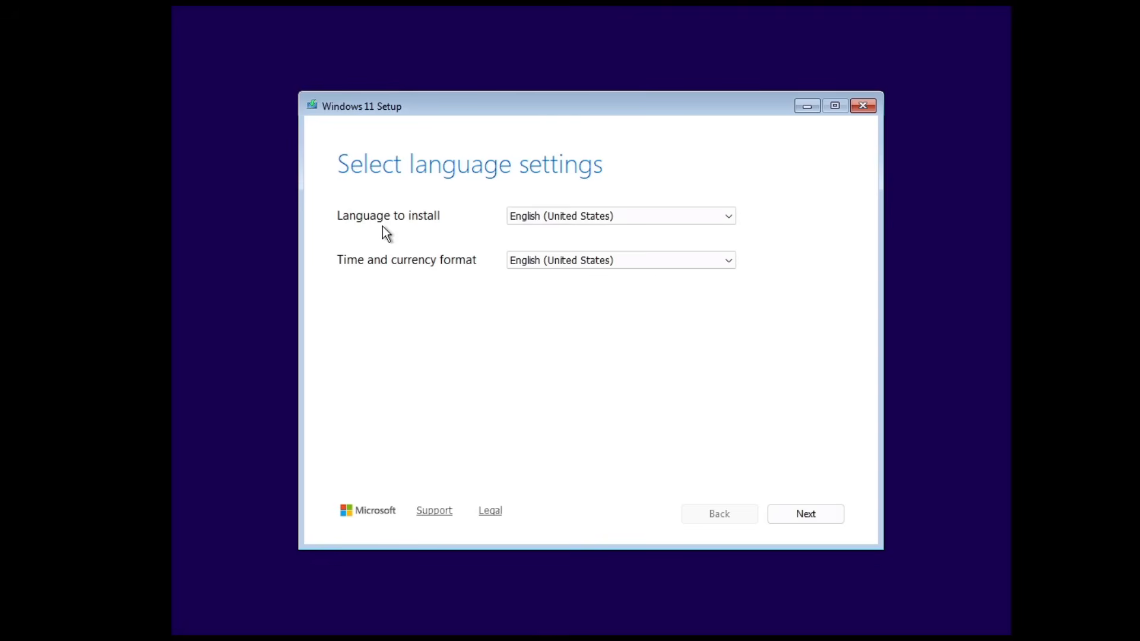
Step: Accept the default language settings and continue without a product key
left_click(796, 514)
left_click(793, 512)
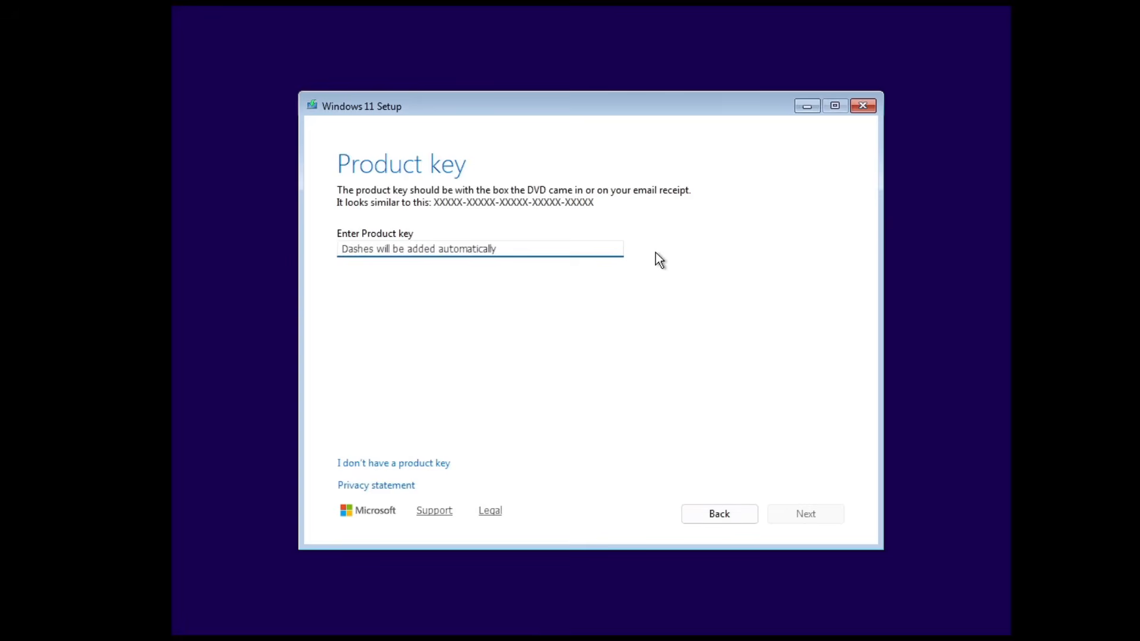
left_click(400, 468)
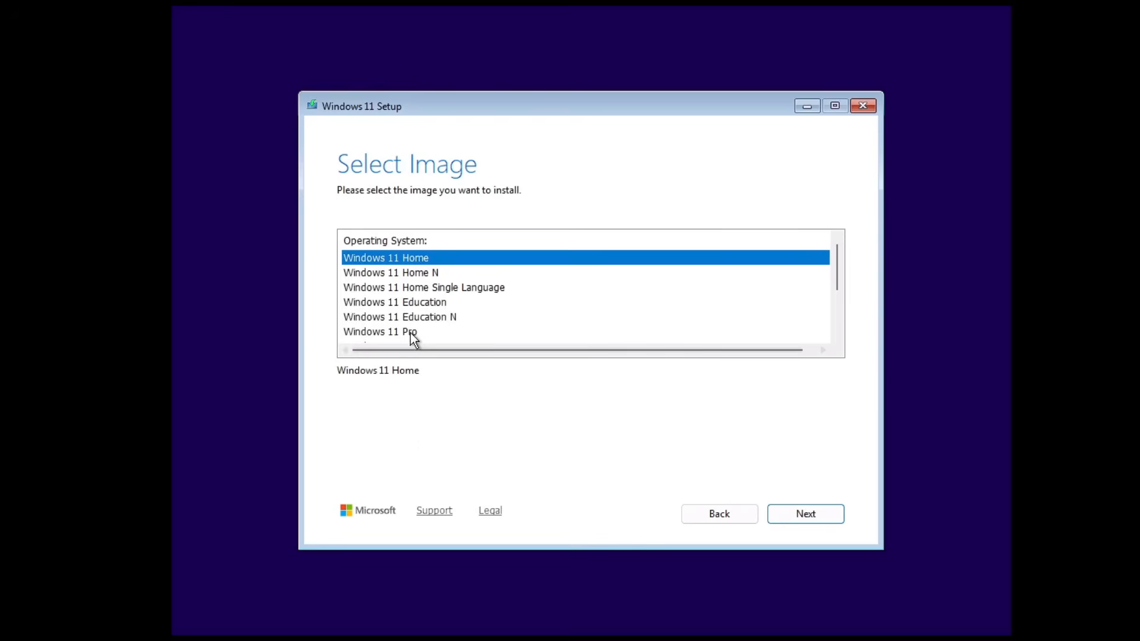
Step: Choose the Windows 11 Pro image to install
left_click(413, 333)
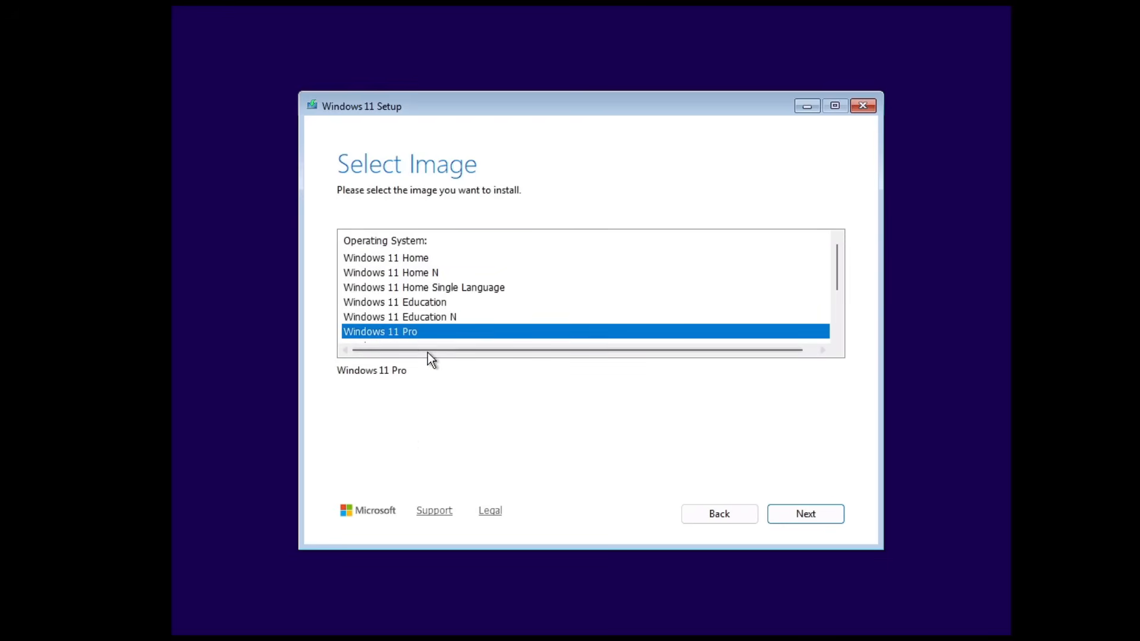
left_click(806, 517)
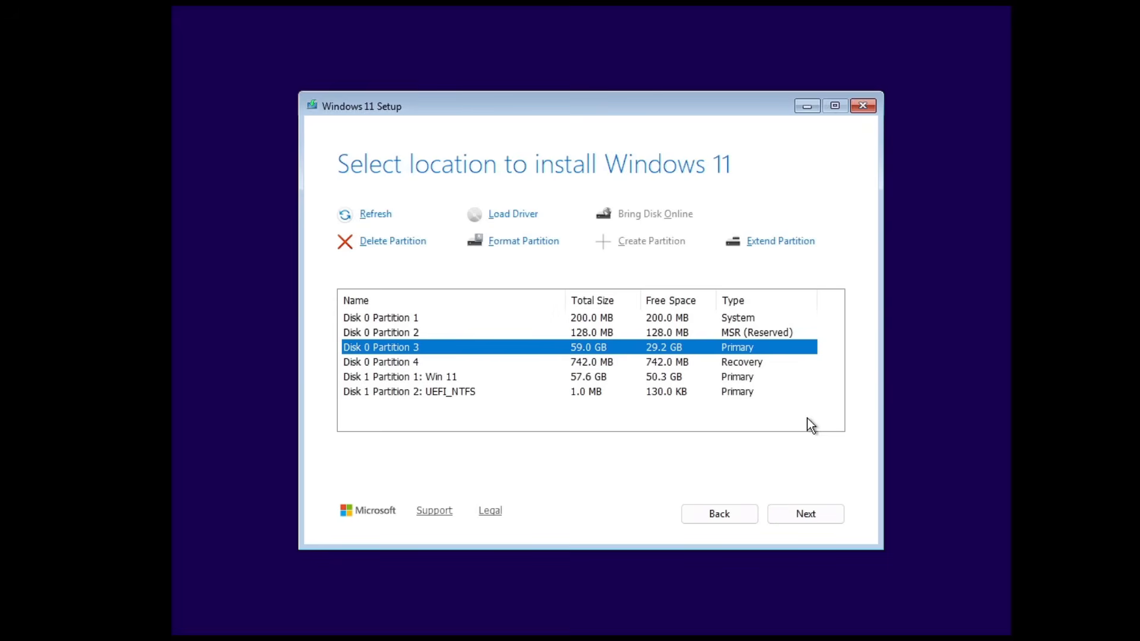
Step: Delete every Disk 0 partition and install Windows 11 on the resulting Disk 0 unallocated space
left_click(427, 378)
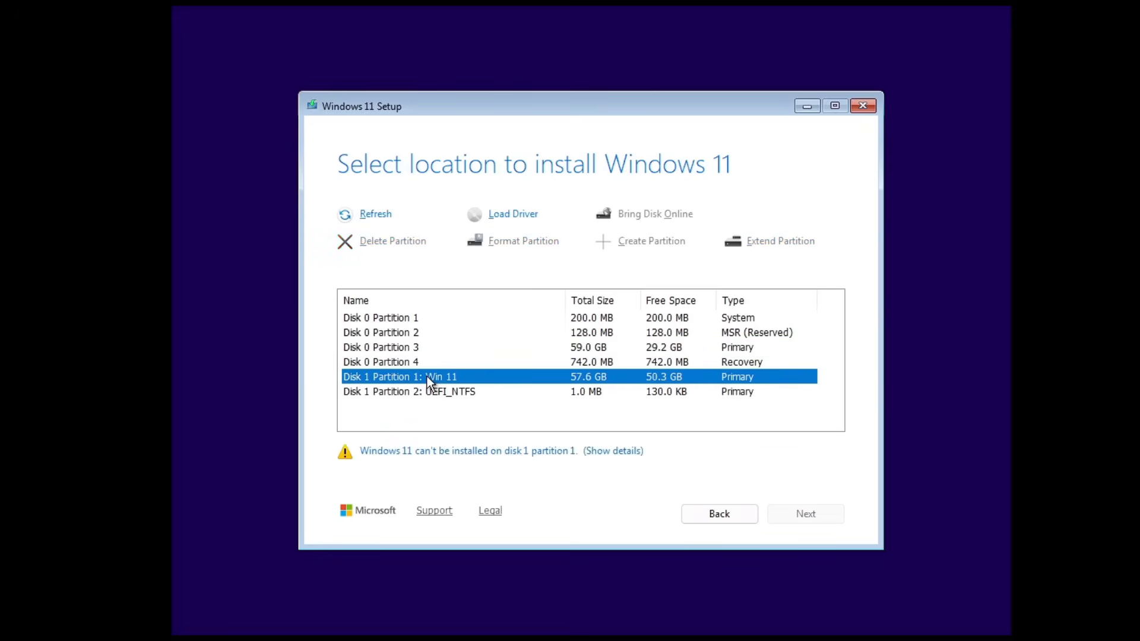
left_click(425, 323)
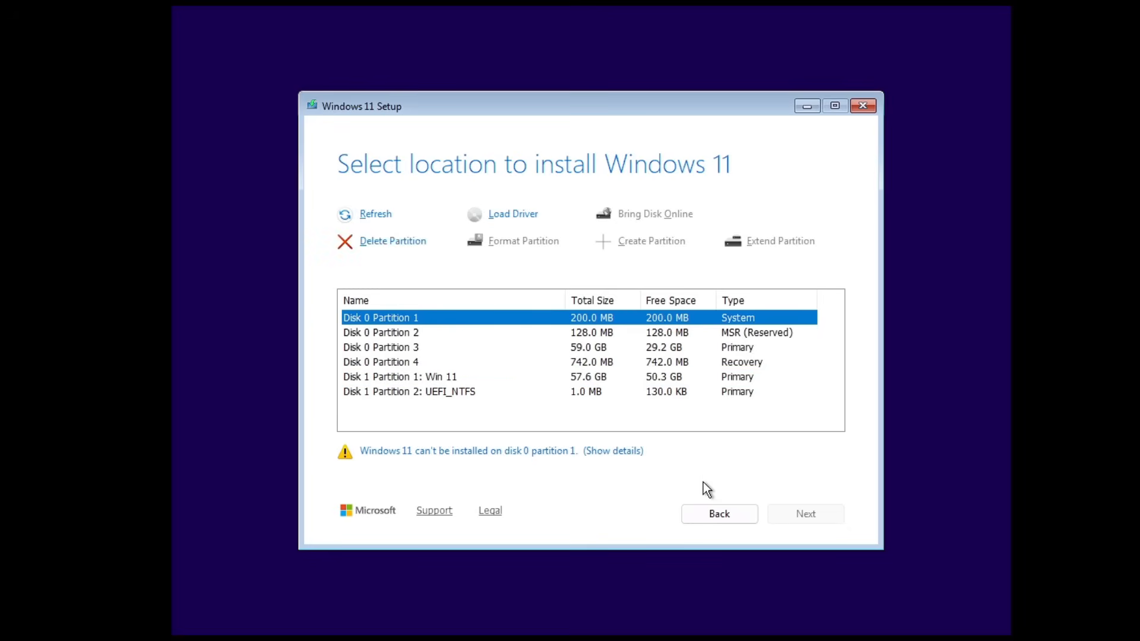
left_click(411, 241)
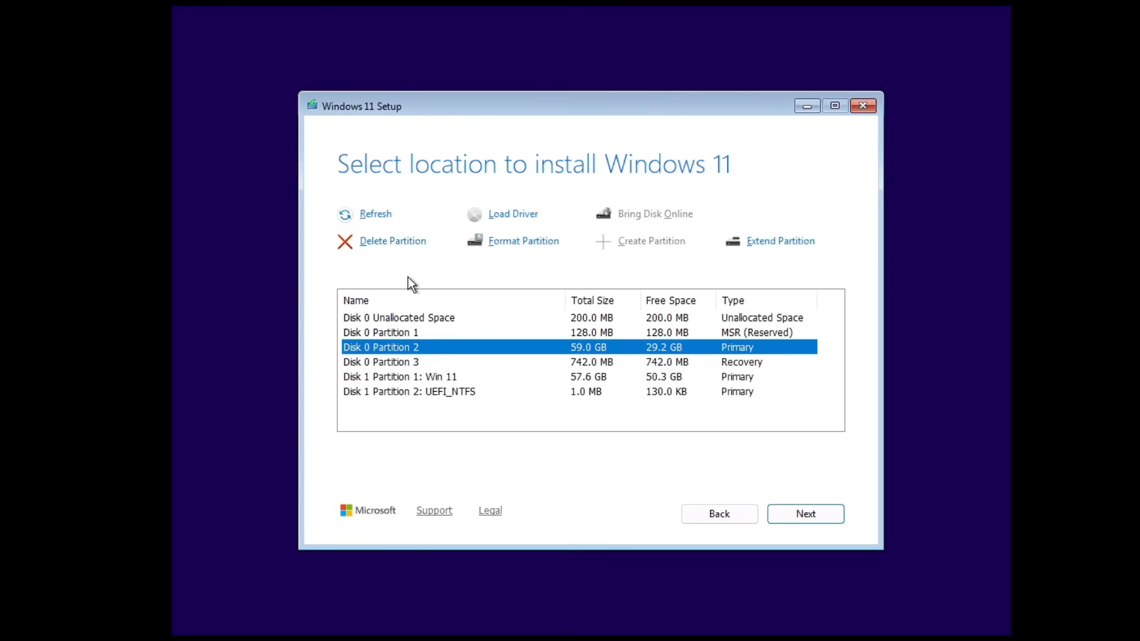
left_click(403, 328)
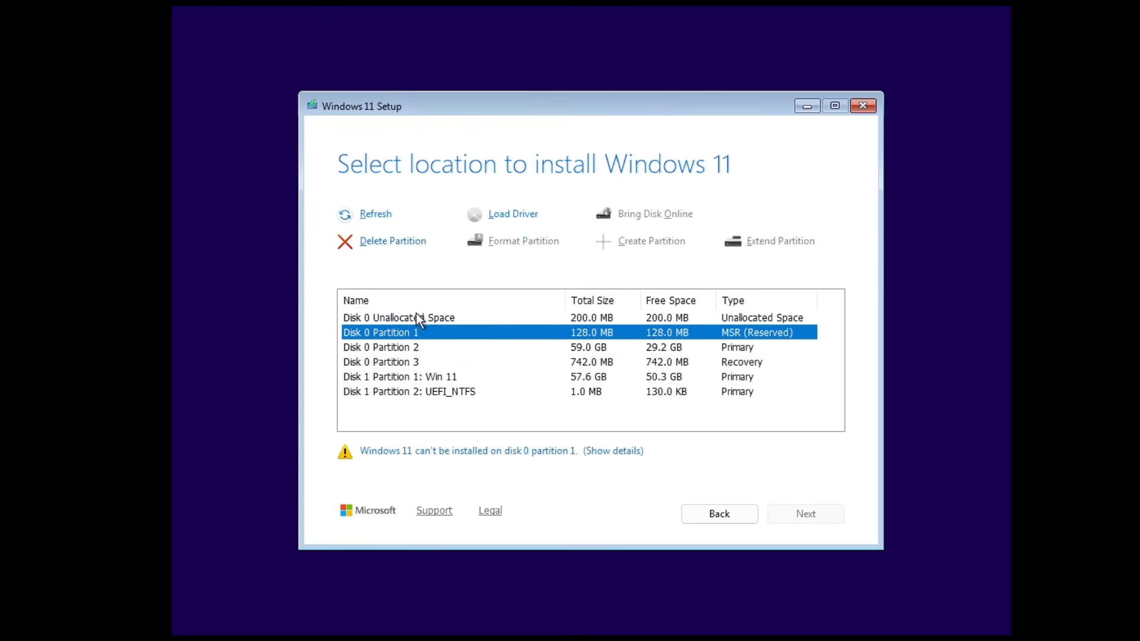
left_click(418, 241)
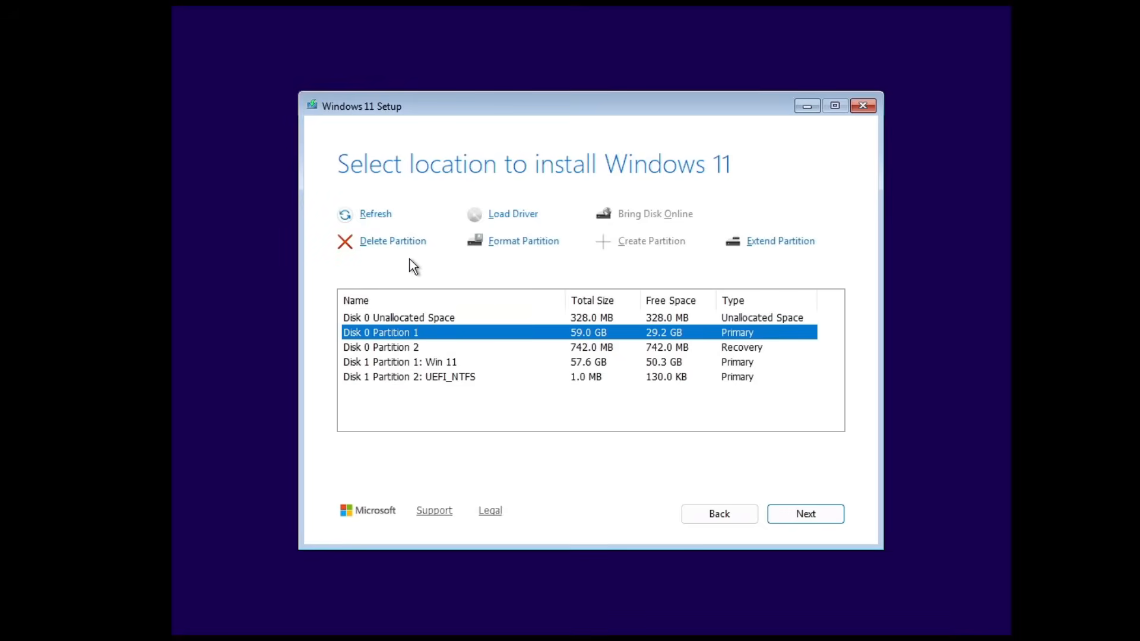
left_click(401, 241)
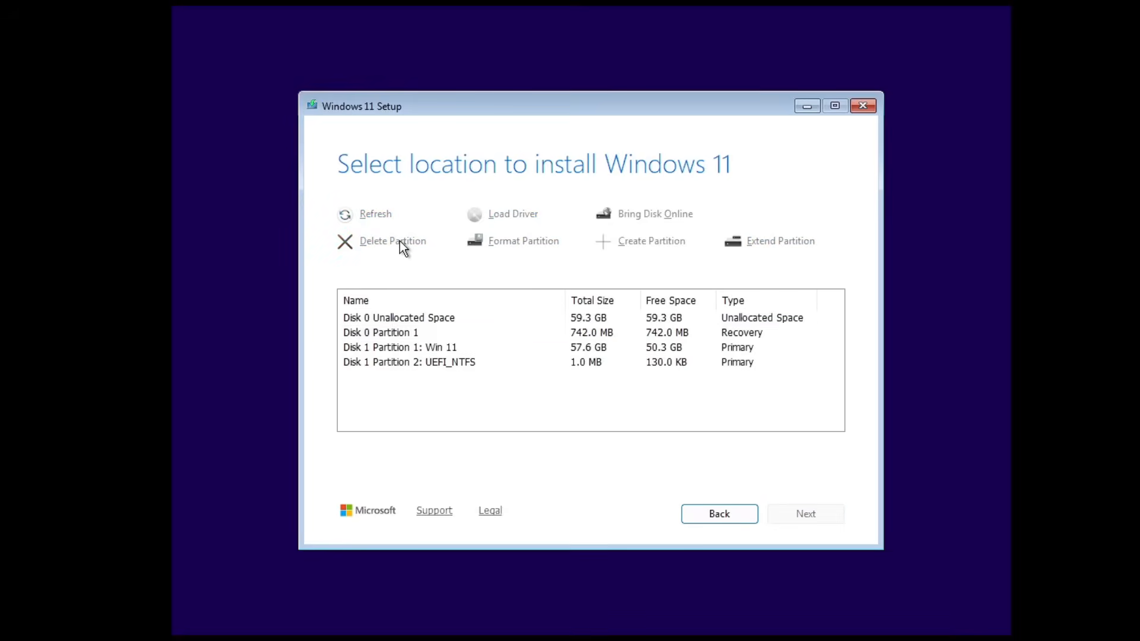
left_click(412, 334)
left_click(407, 243)
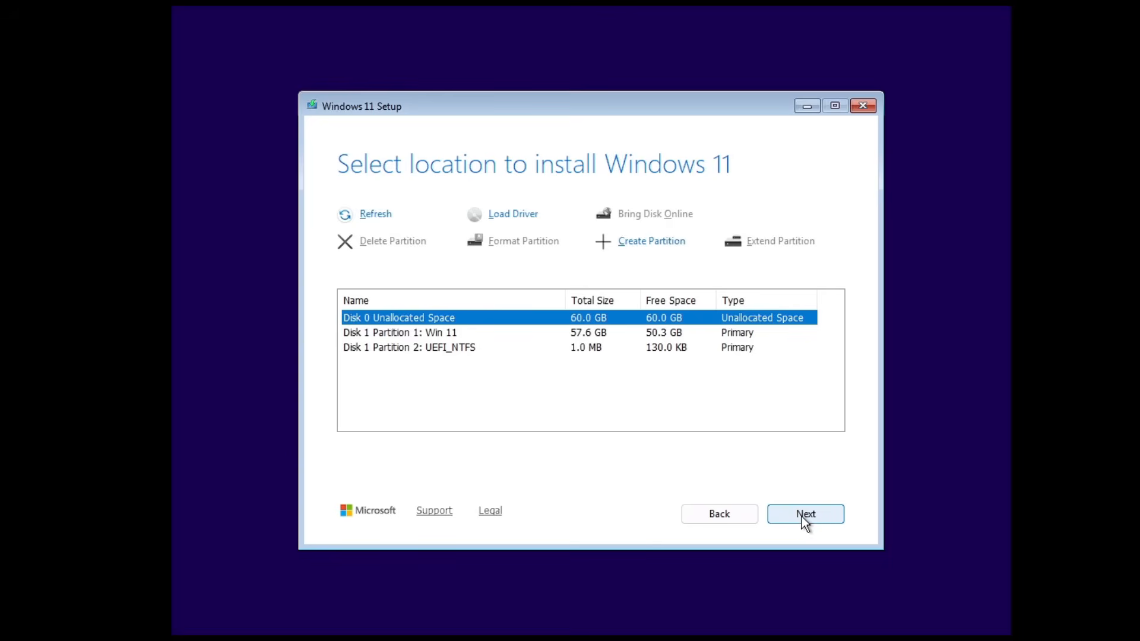
left_click(805, 515)
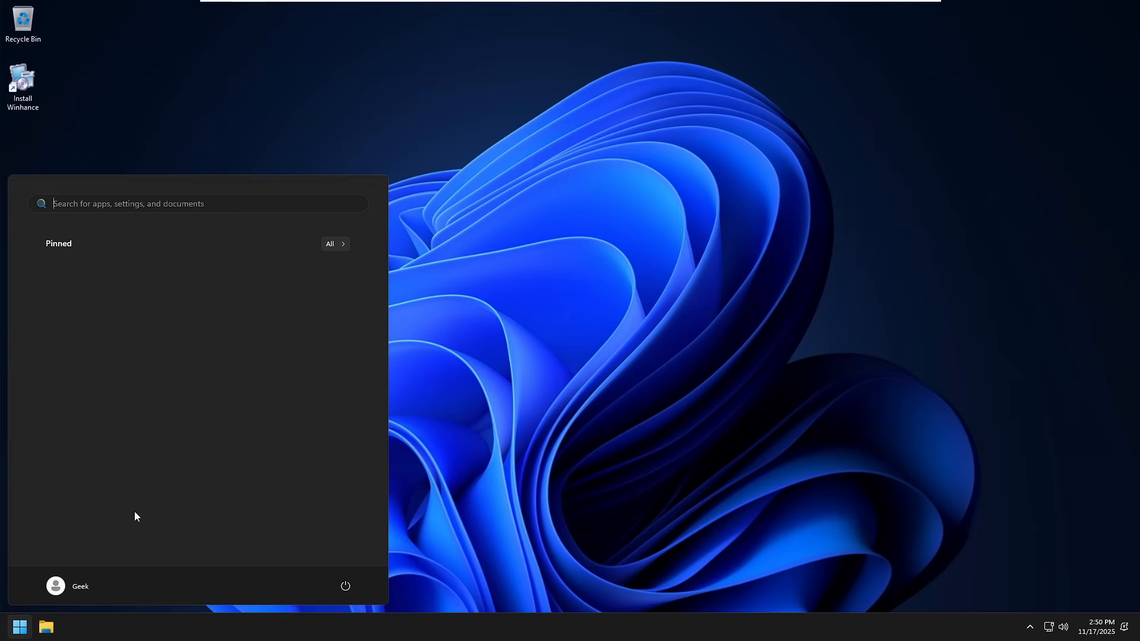
left_click(417, 574)
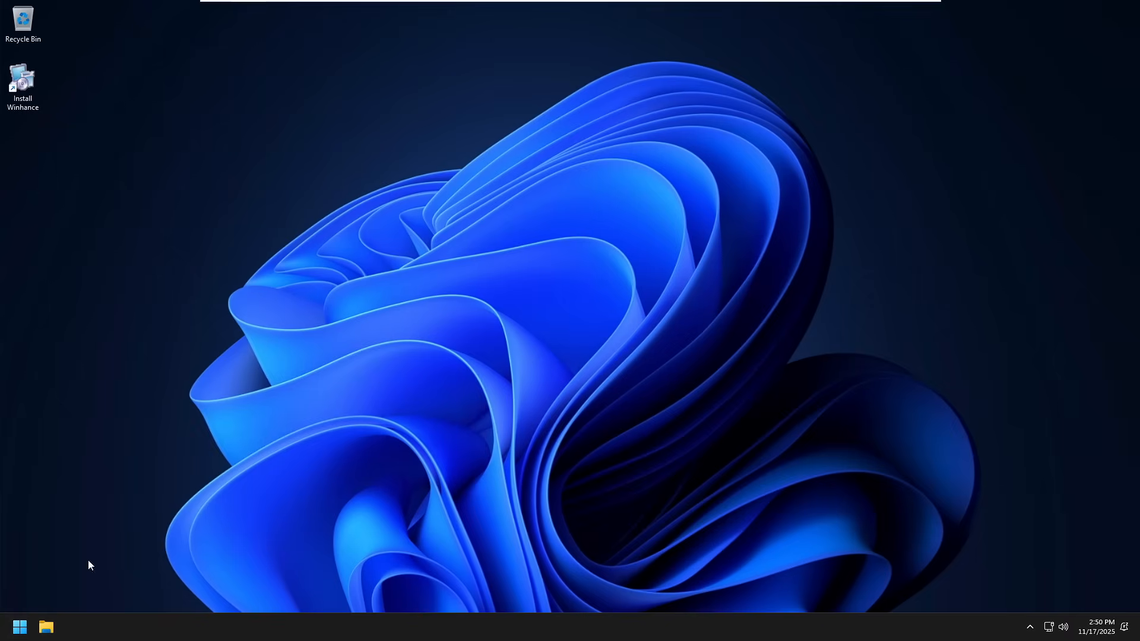
right_click(352, 191)
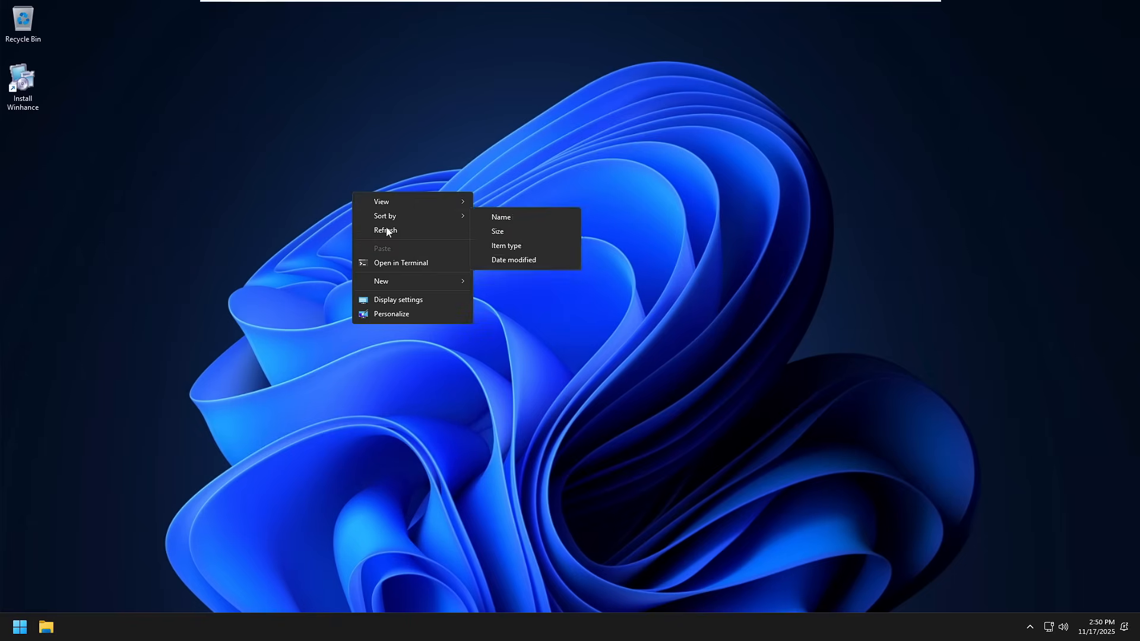
mouse_move(387, 201)
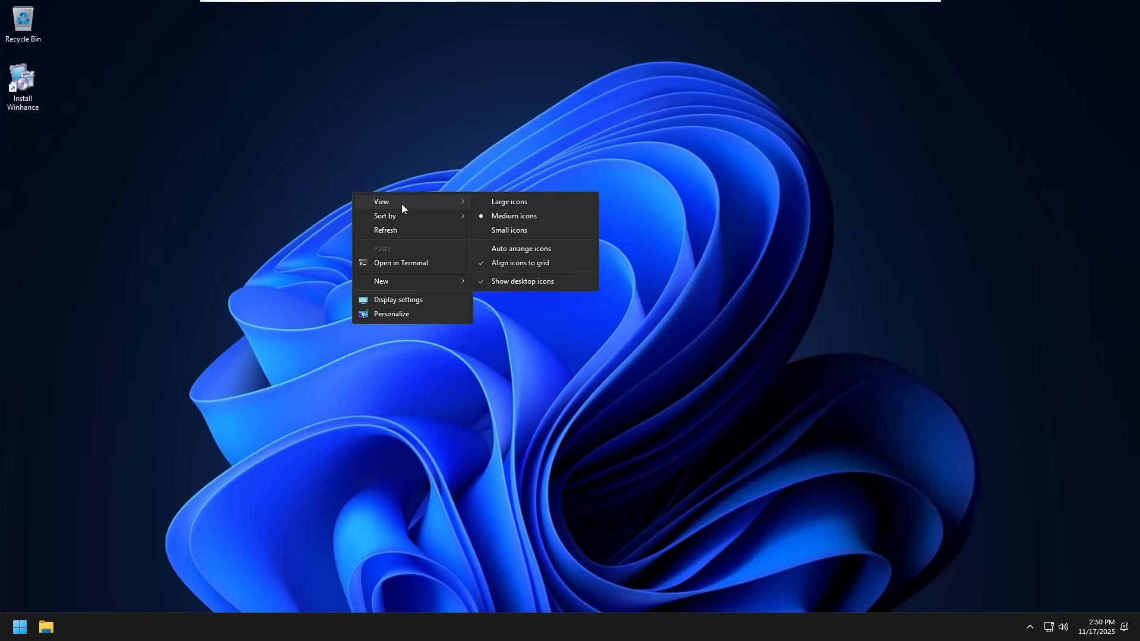
Step: Browse the Start menu's full list of installed apps on the new installation
left_click(19, 635)
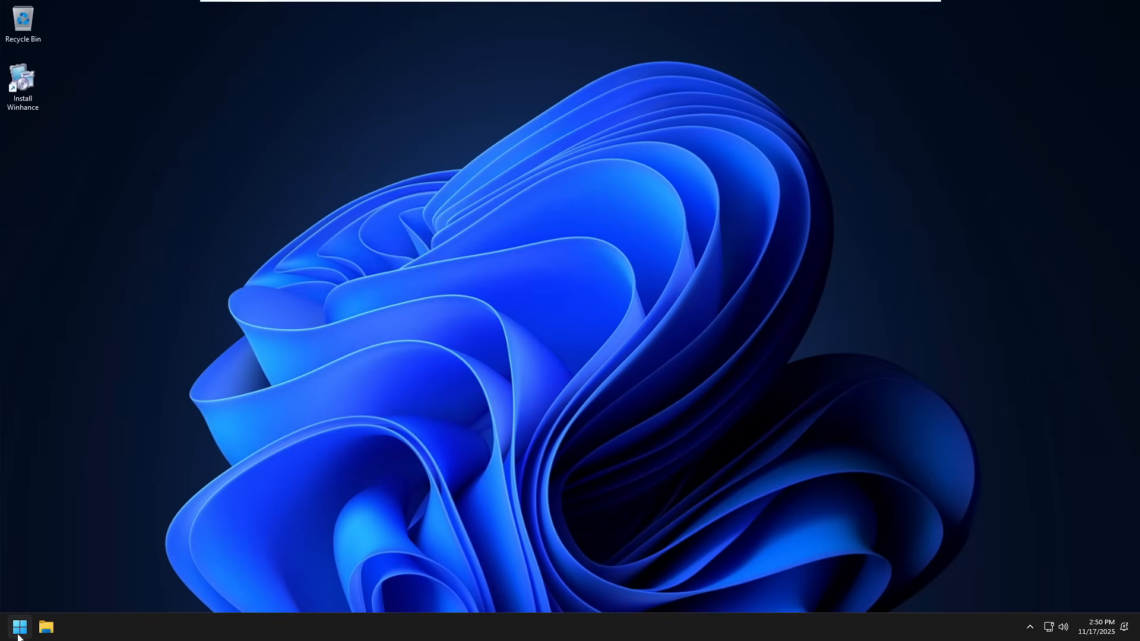
left_click(18, 635)
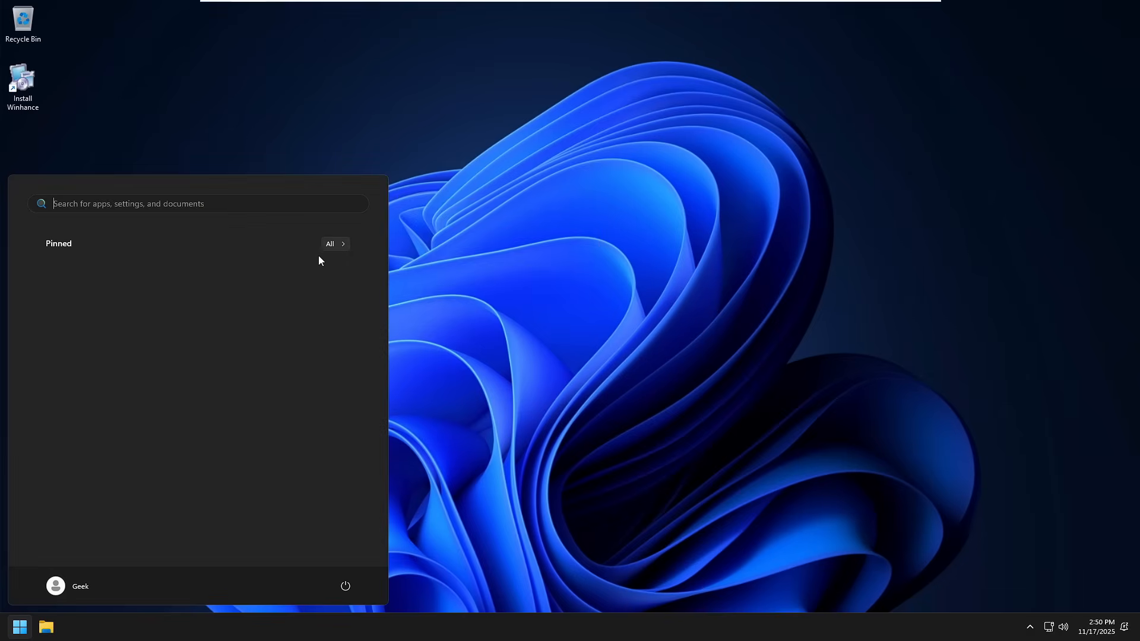
left_click(332, 244)
scroll(126, 330, "down", 2)
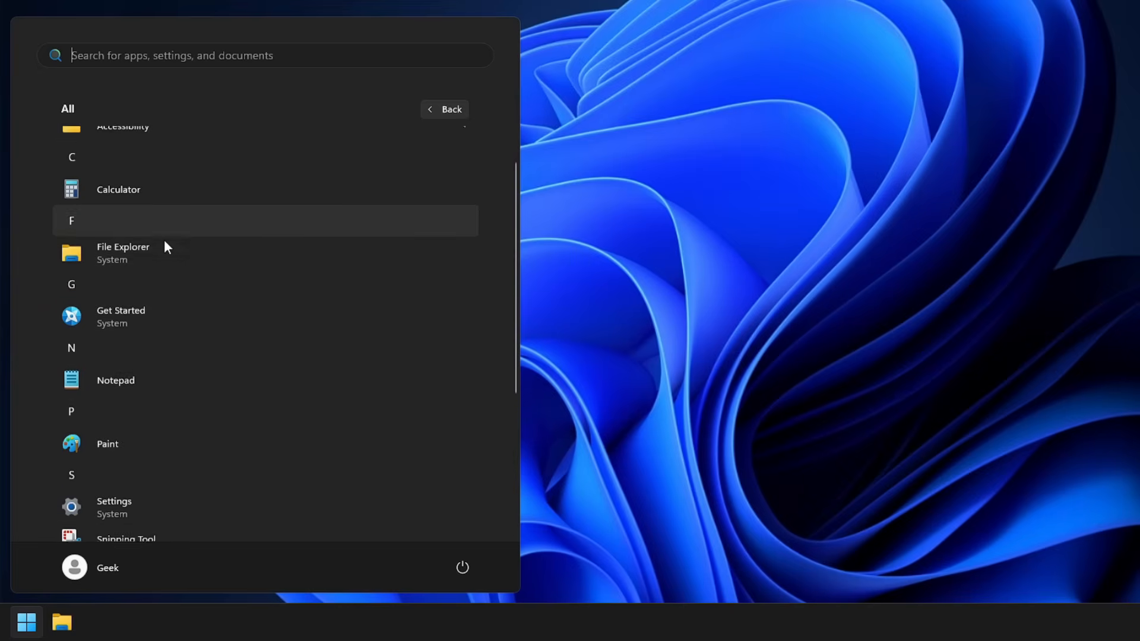
Step: Scroll up and down through the Start menu's All apps list to review what remains installed
scroll(164, 244, "down", 4)
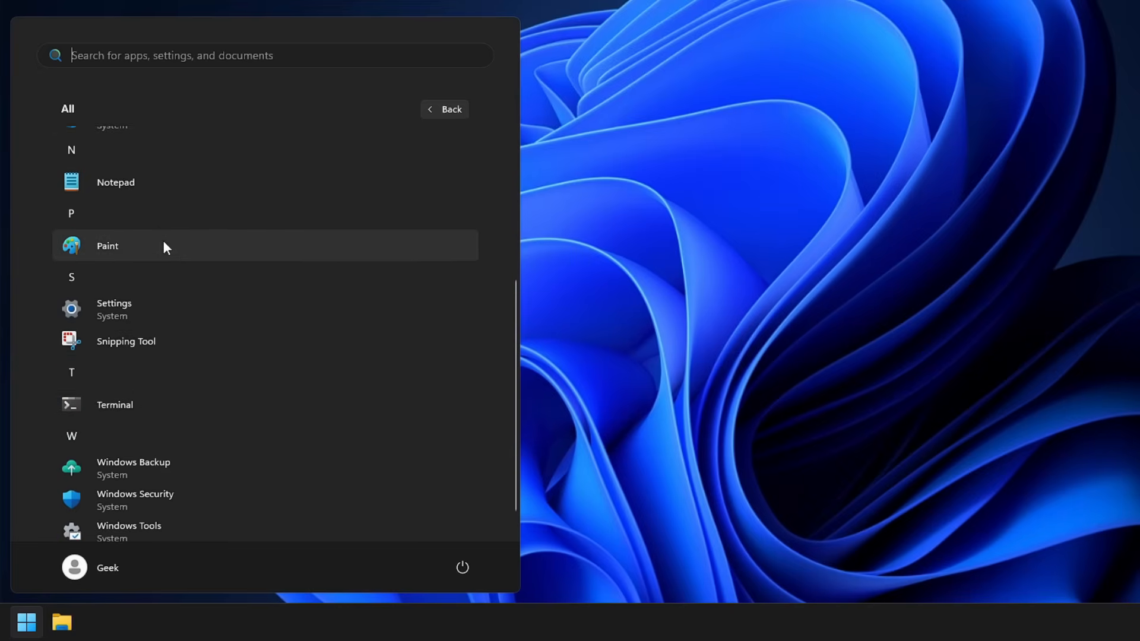
scroll(164, 242, "up", 4)
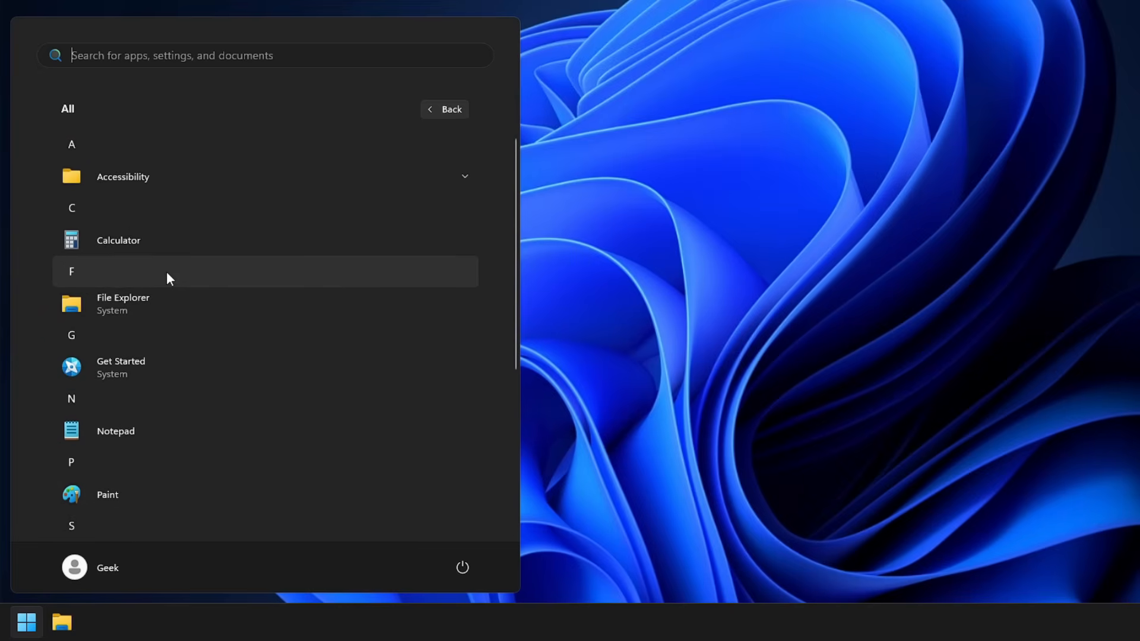
scroll(165, 273, "down", 4)
scroll(162, 352, "up", 4)
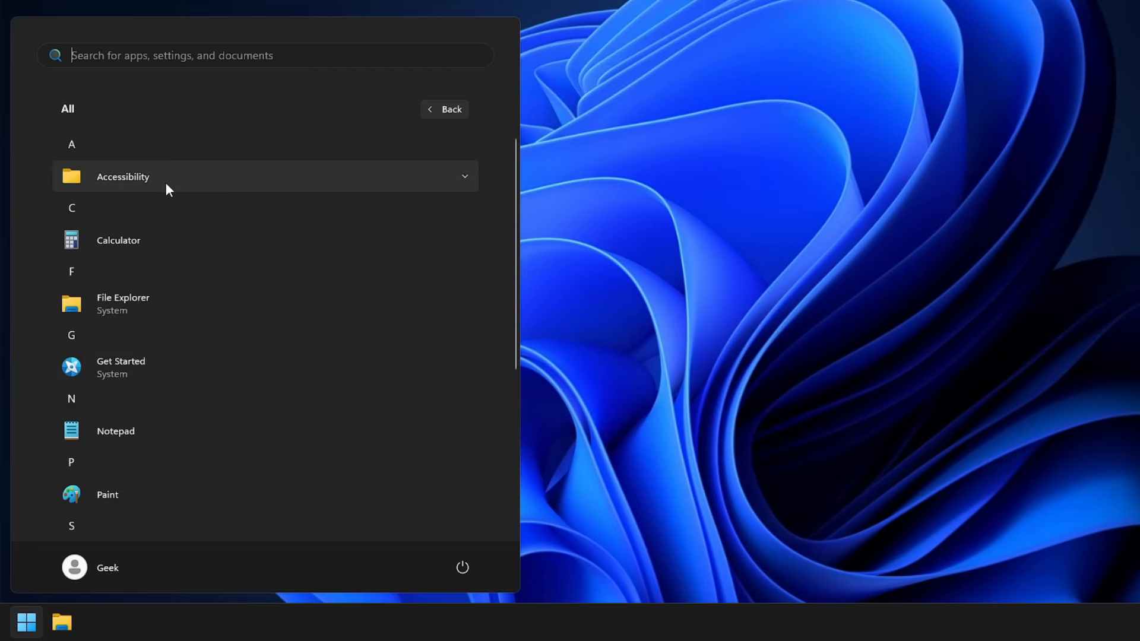
scroll(155, 249, "down", 3)
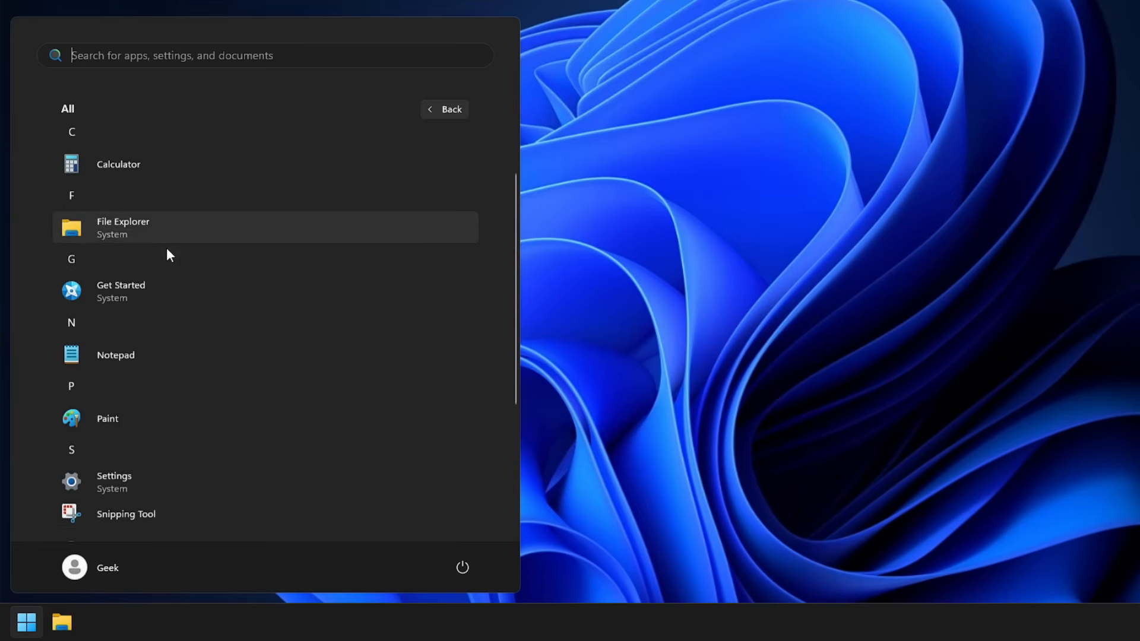
scroll(163, 250, "down", 4)
scroll(139, 312, "down", 2)
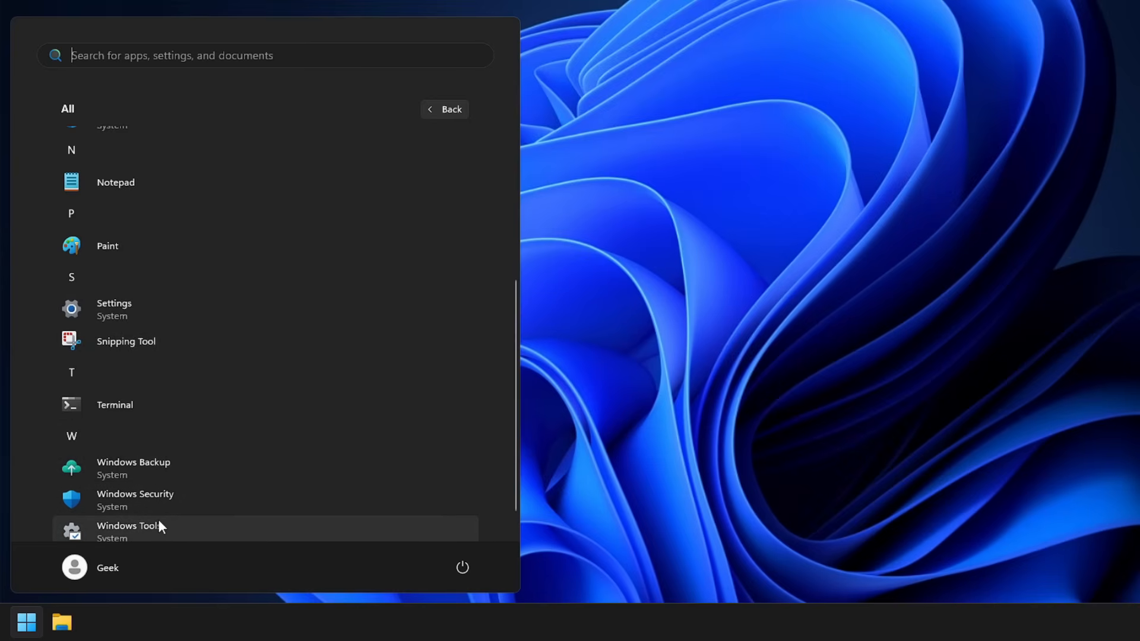
Step: Open Task Manager from the taskbar, view its Performance page, and close it
left_click(330, 618)
right_click(330, 618)
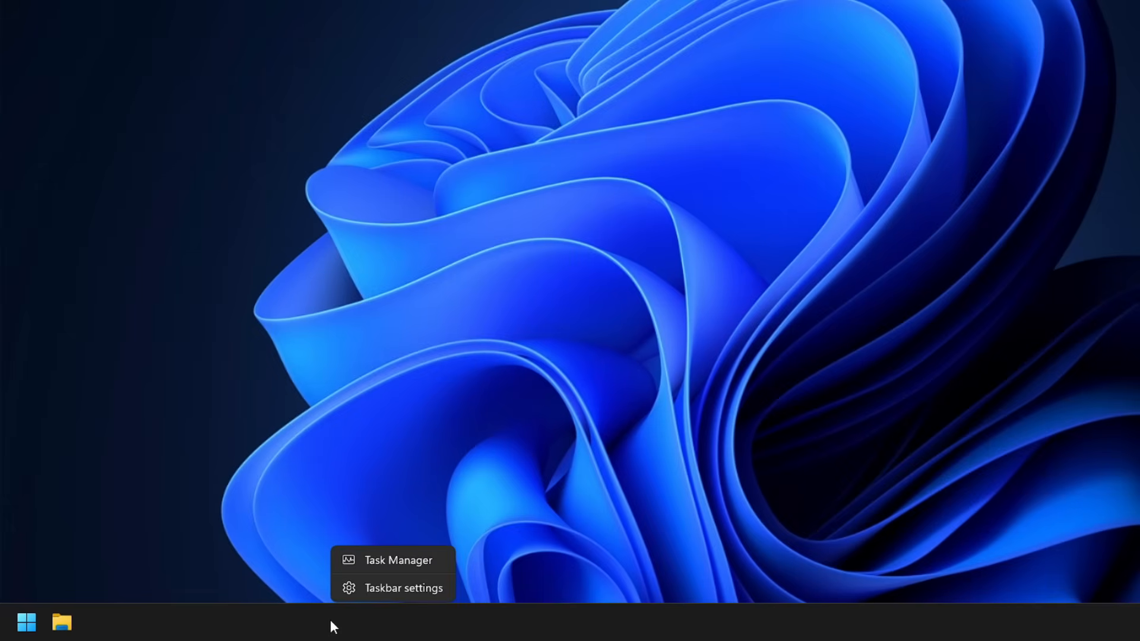
left_click(375, 564)
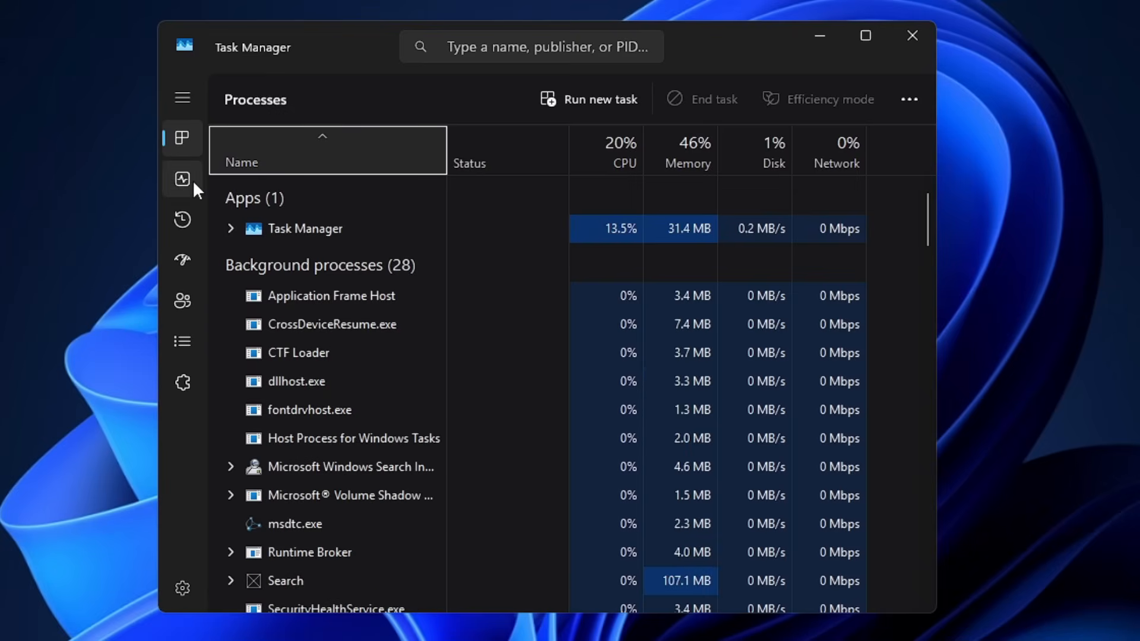
left_click(193, 180)
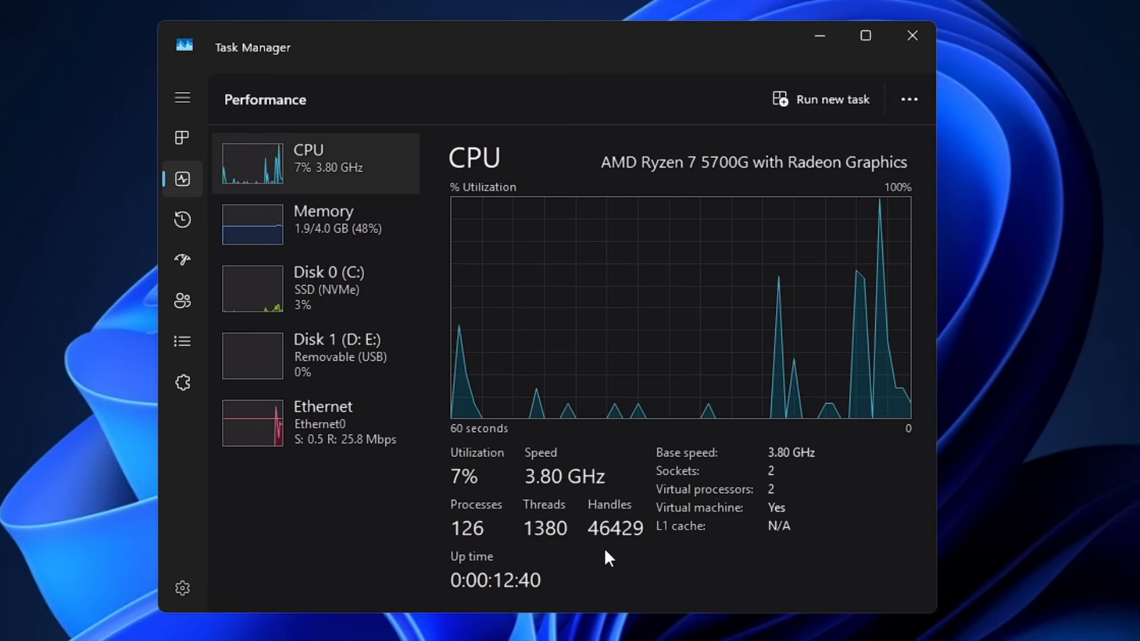
left_click(911, 33)
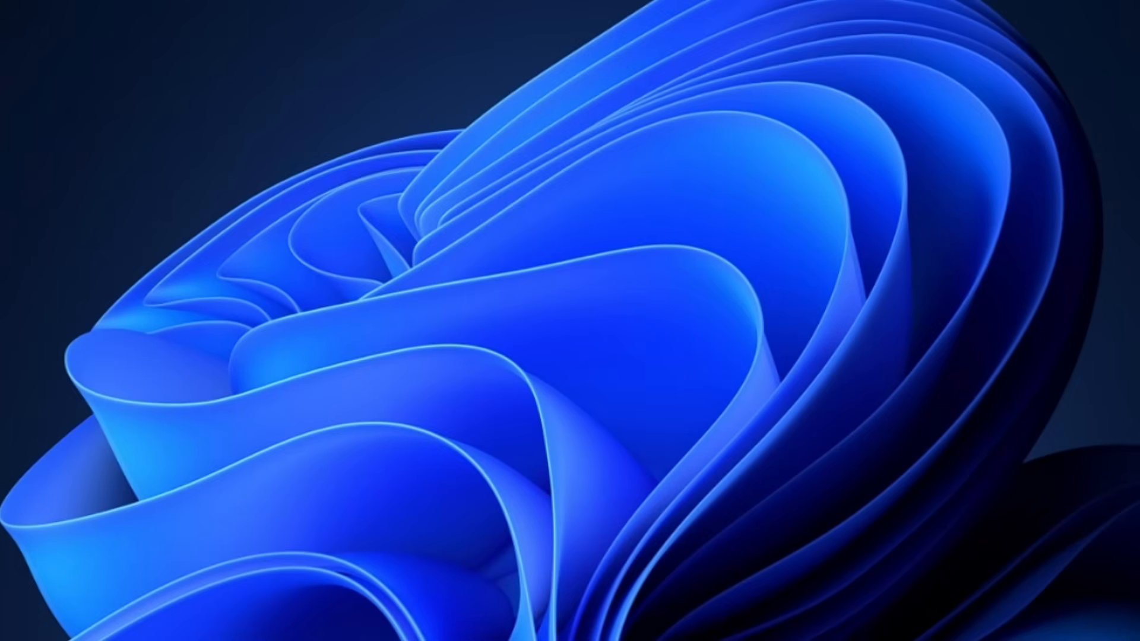
Step: Open Settings, go to Windows Update, and check for updates
key("super+i")
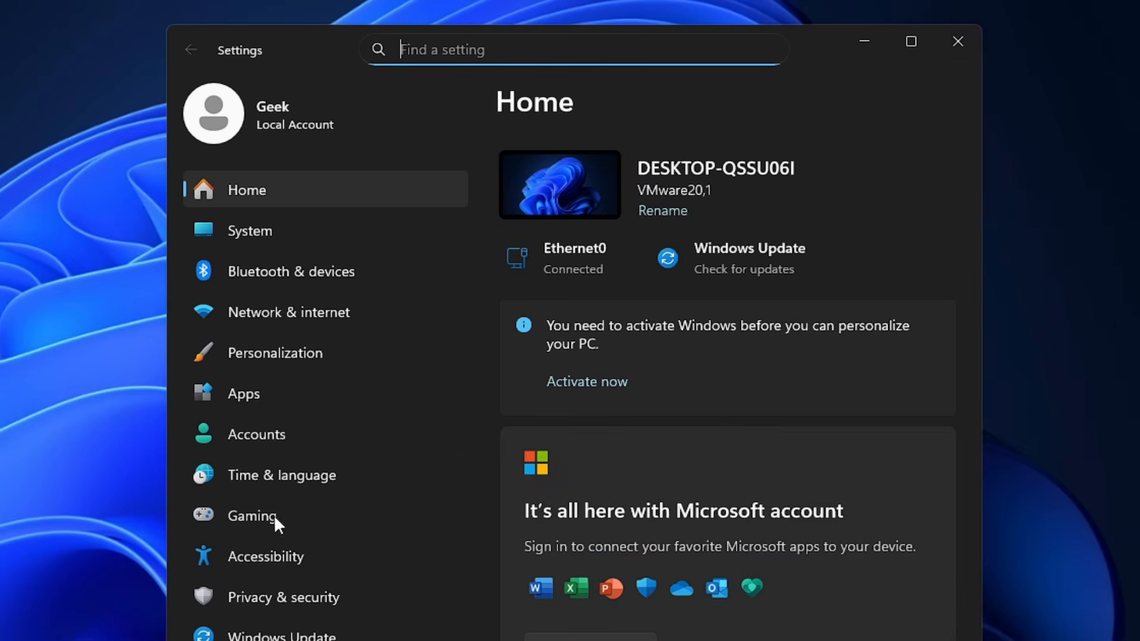
left_click(281, 635)
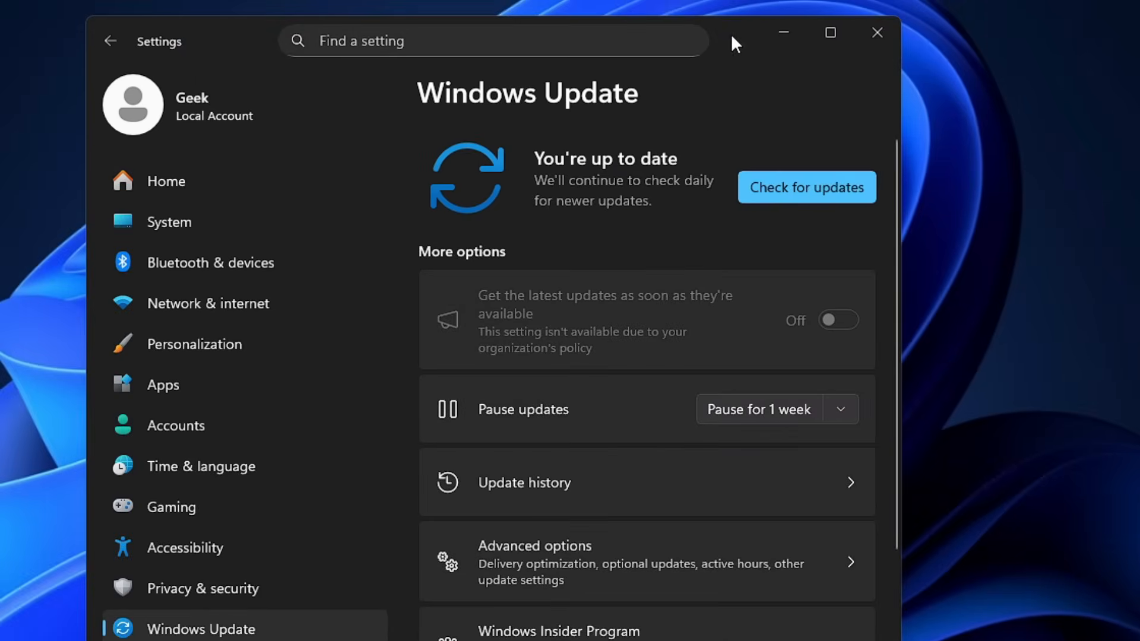
left_click(872, 202)
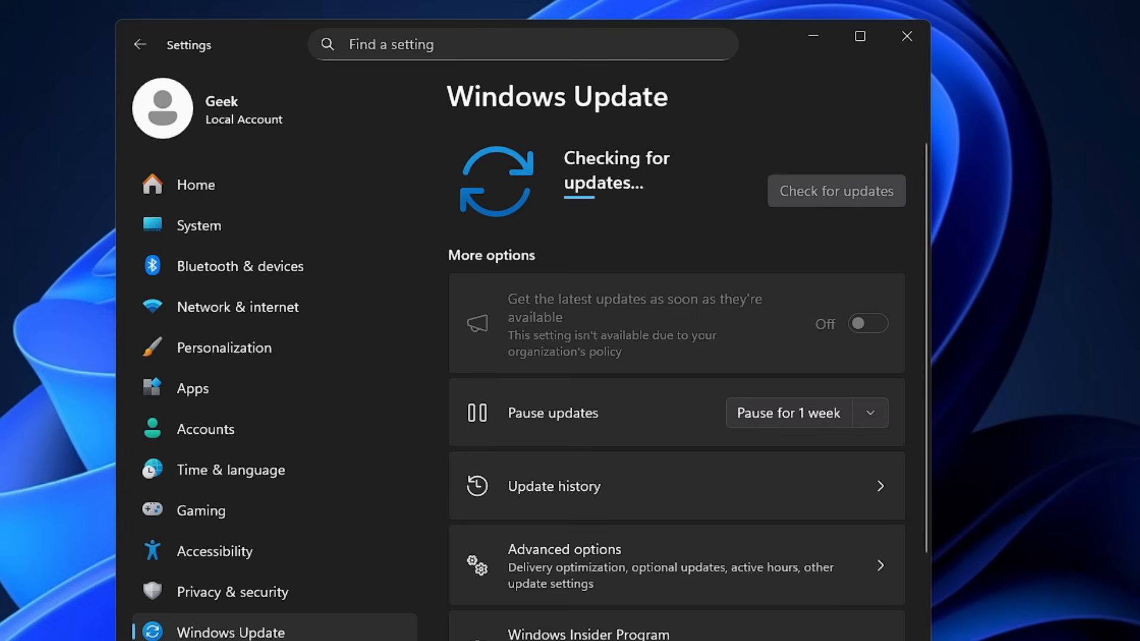
Step: Search Start for task, open Task Scheduler, and navigate to the Winhance folder in the Task Scheduler Library
left_click(25, 617)
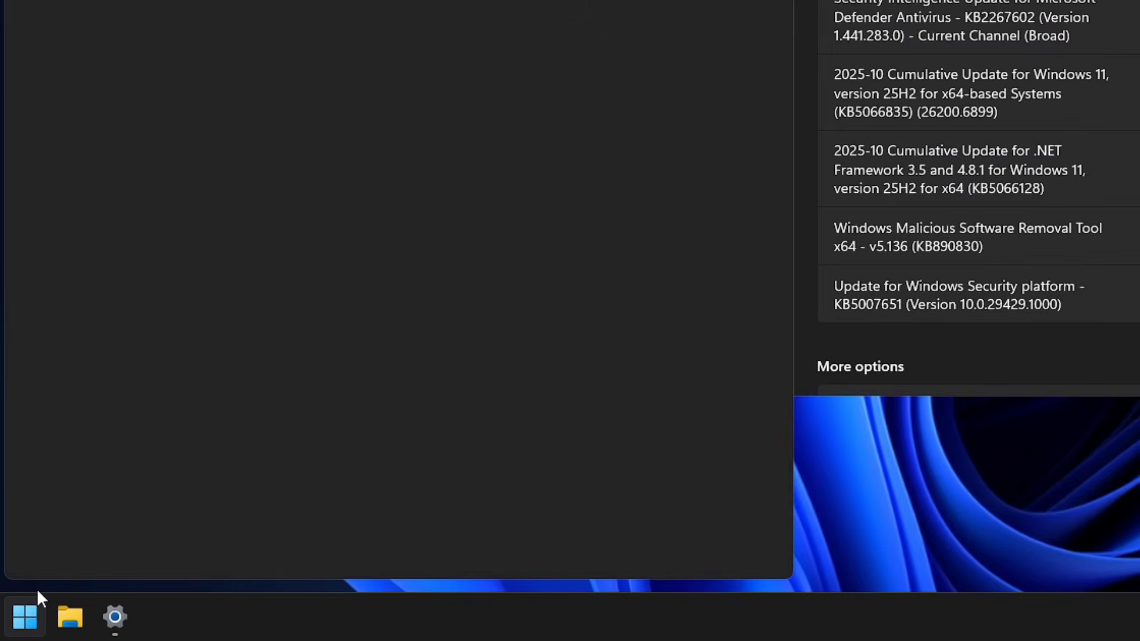
type("task")
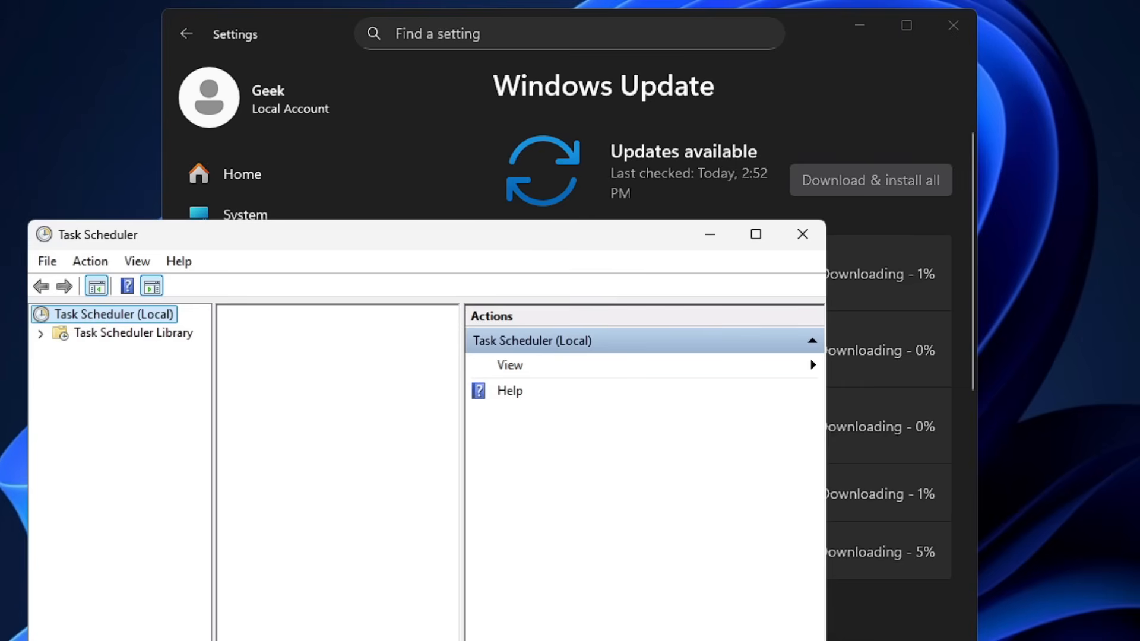
left_click_drag(534, 246, 653, 87)
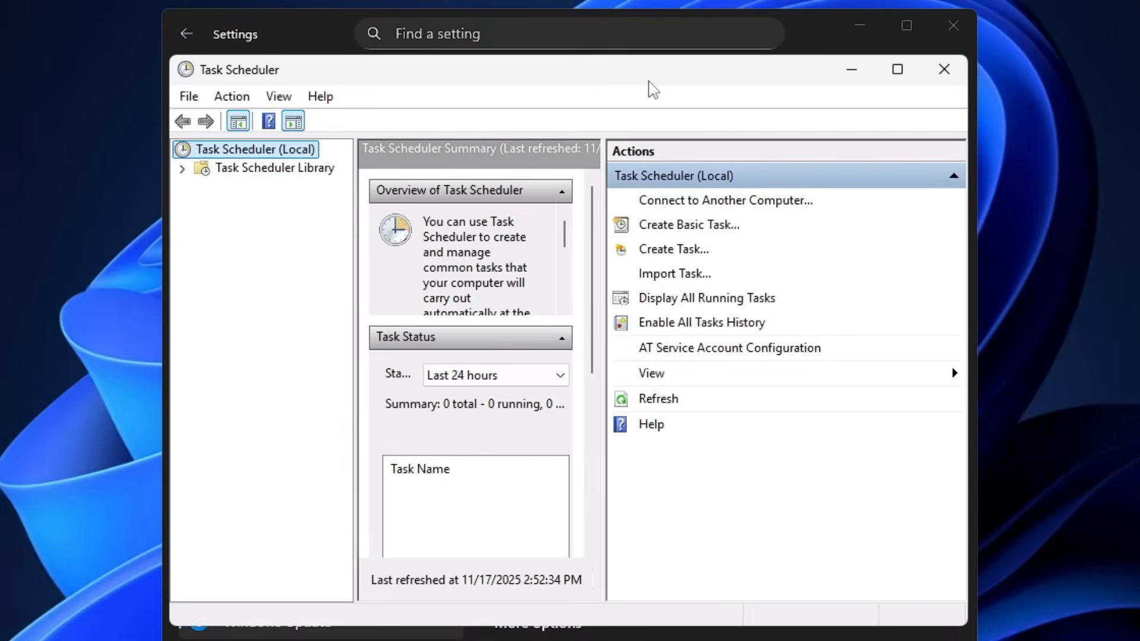
left_click(276, 170)
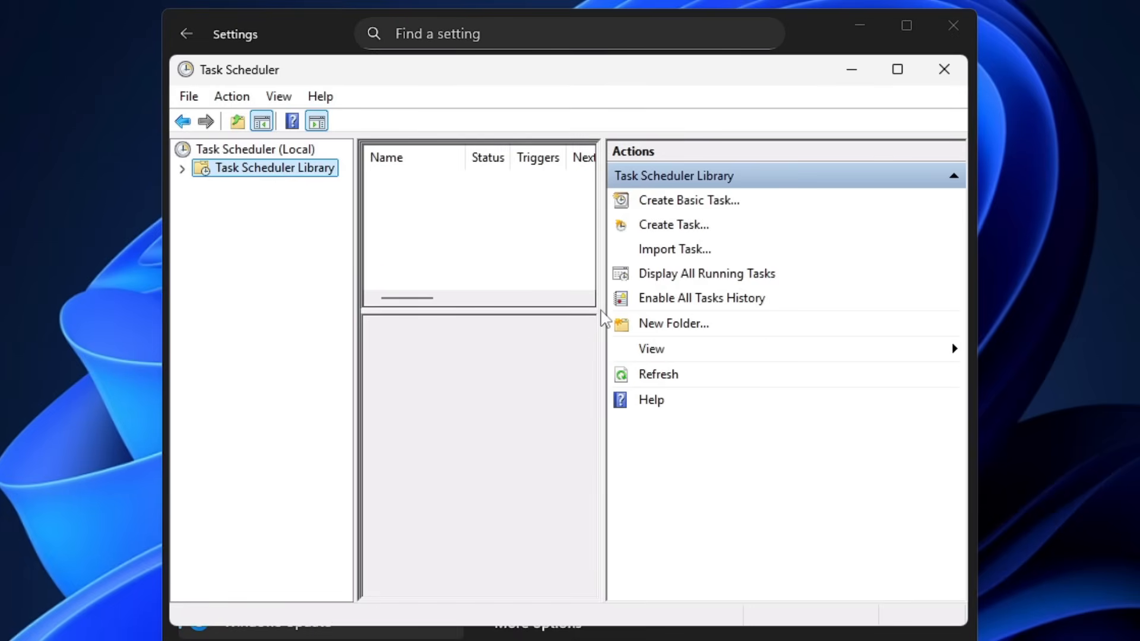
left_click(266, 211)
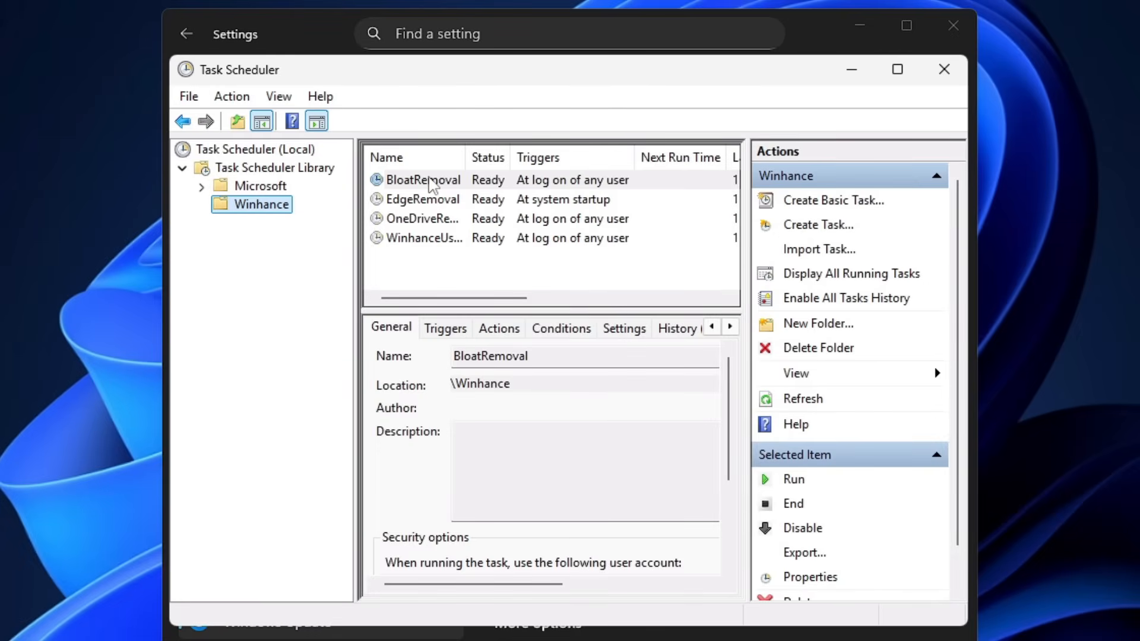
Step: Inspect each scheduled task in the Winhance folder, then close Task Scheduler
left_click(433, 183)
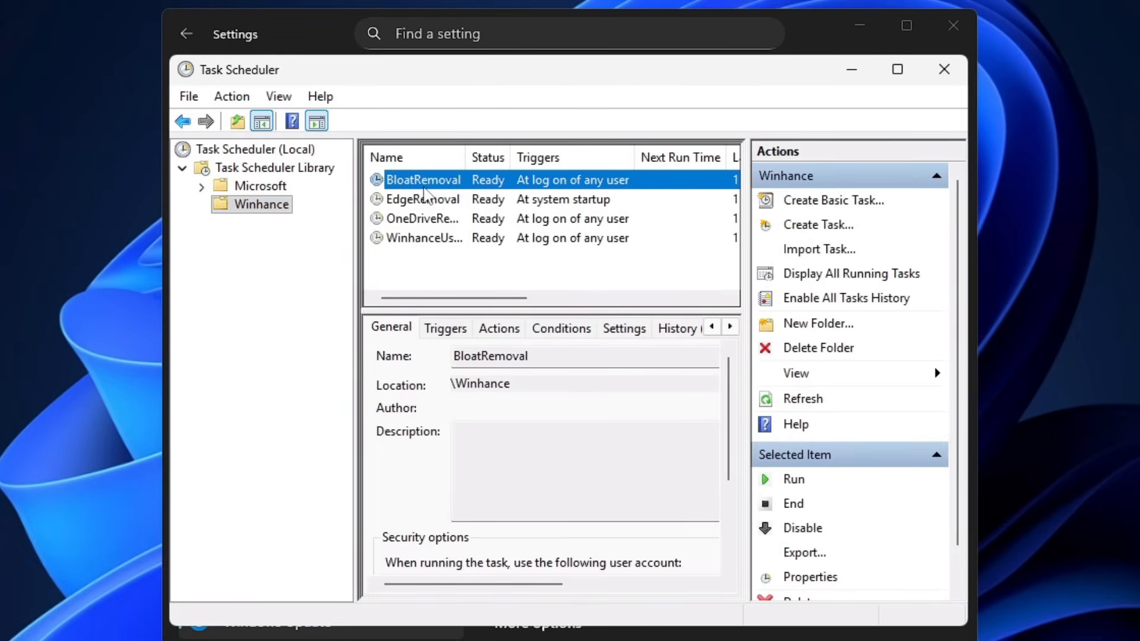
left_click(422, 203)
left_click(422, 221)
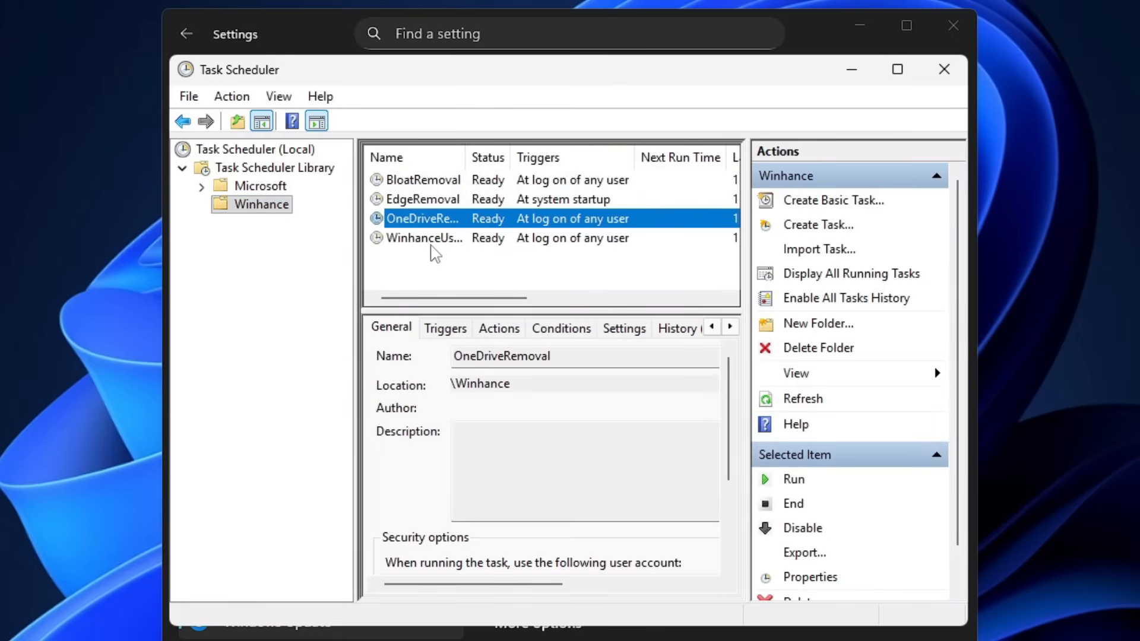
left_click(432, 240)
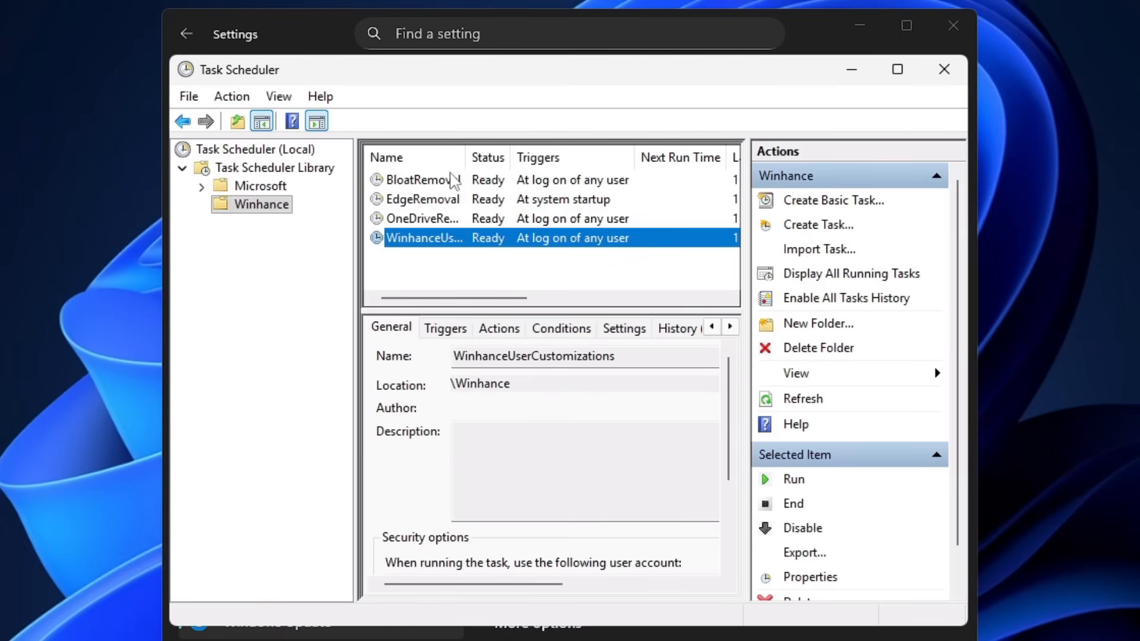
left_click(454, 181)
left_click(442, 204)
left_click(437, 223)
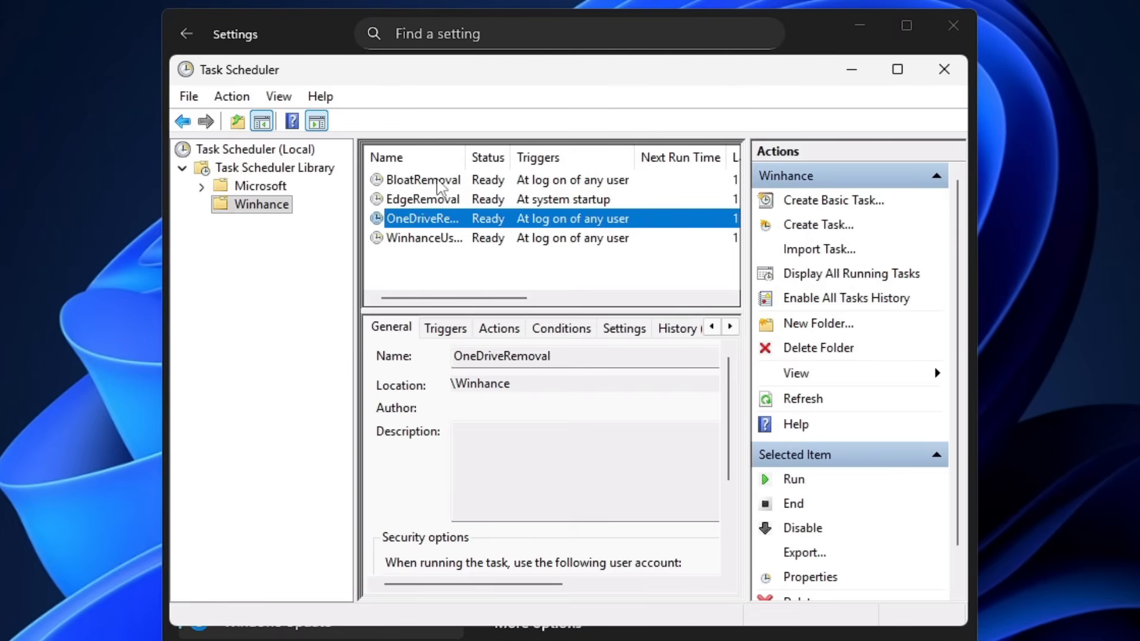
left_click(437, 180)
left_click(426, 199)
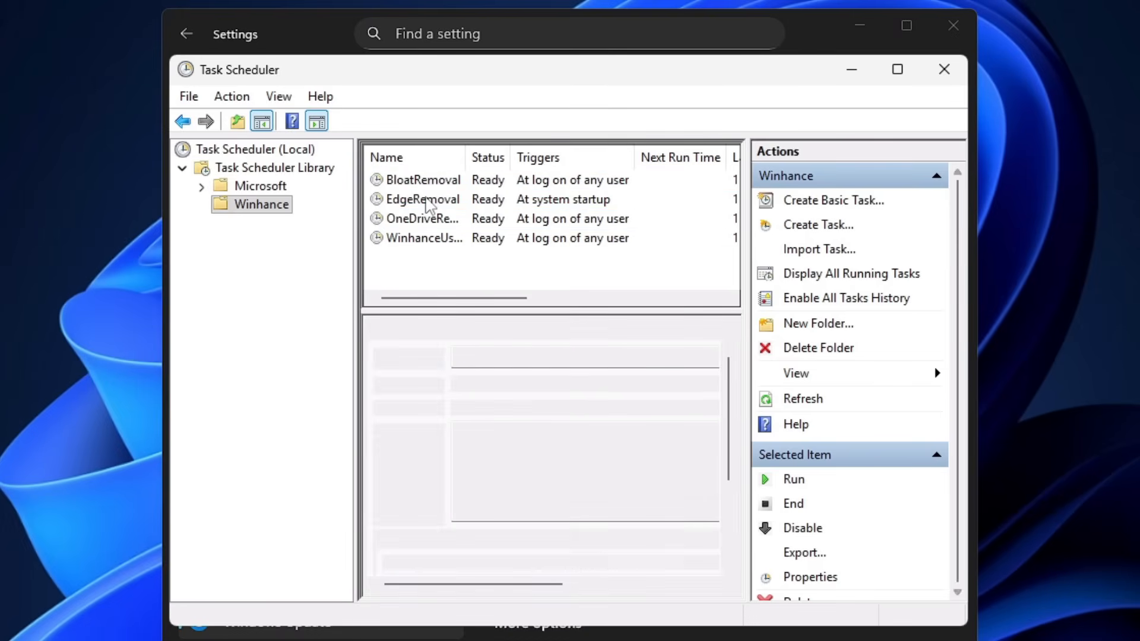
left_click(430, 219)
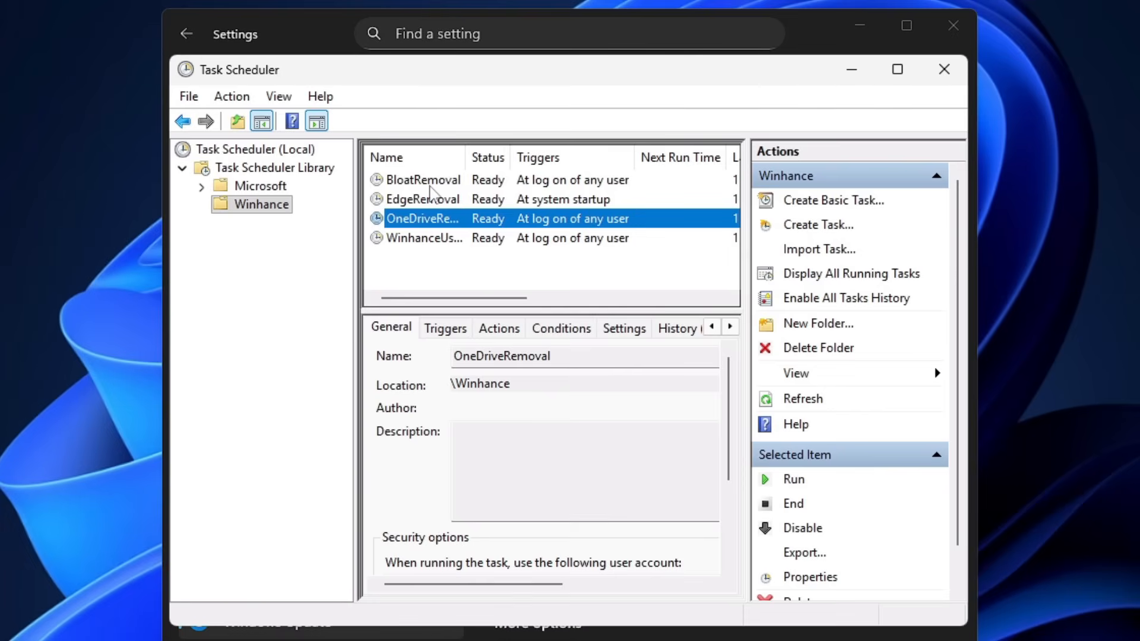
left_click(425, 200)
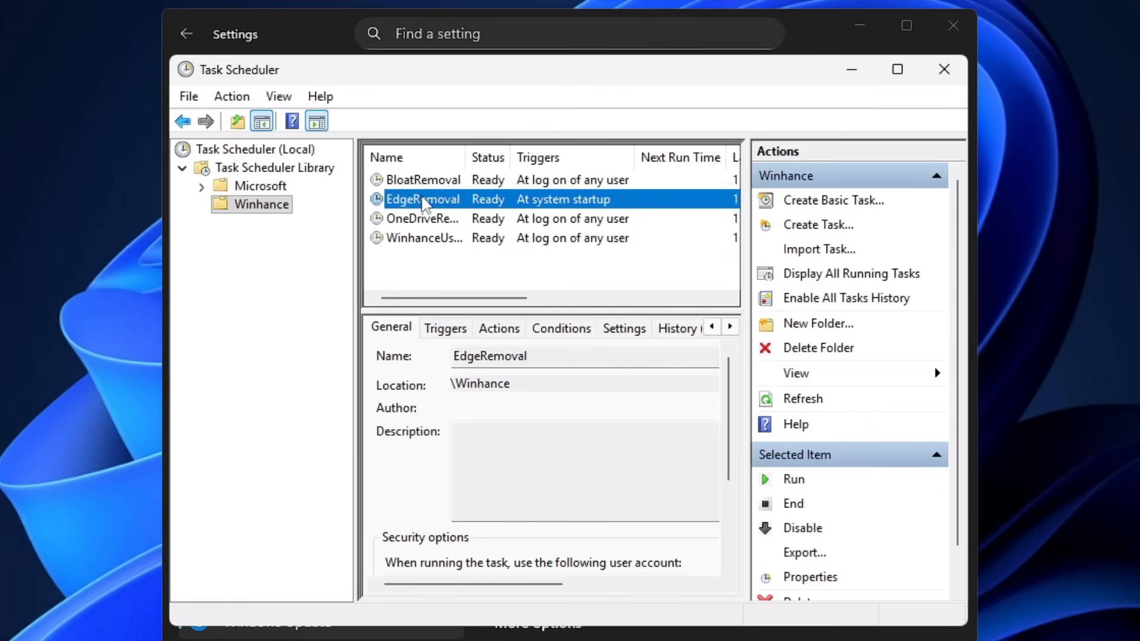
left_click(427, 221)
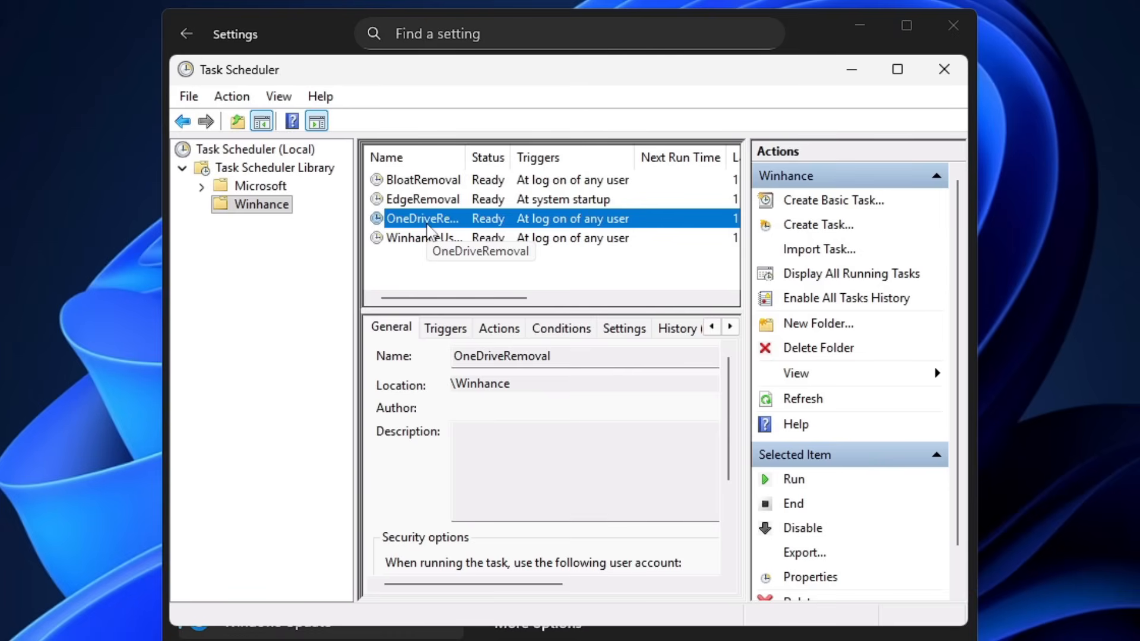
left_click(422, 185)
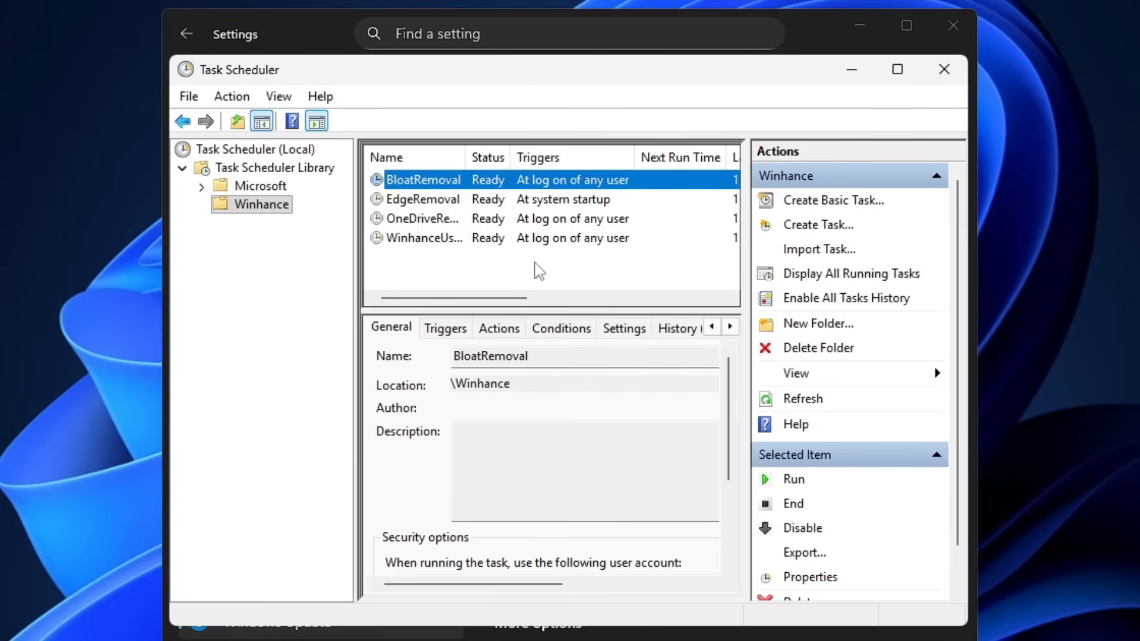
left_click(957, 30)
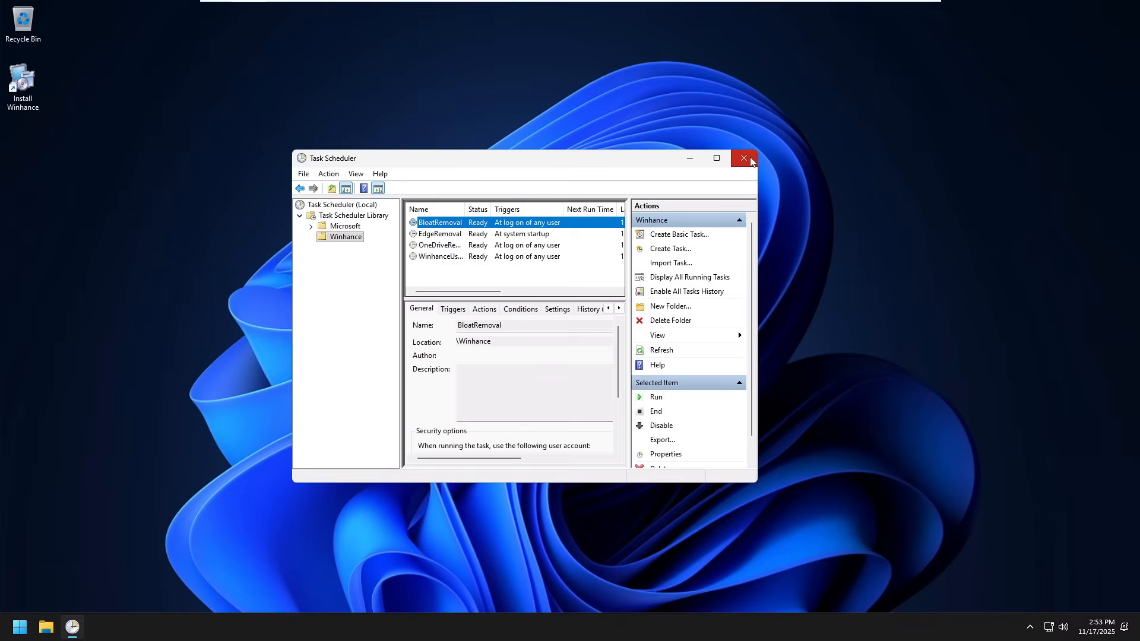
left_click(944, 69)
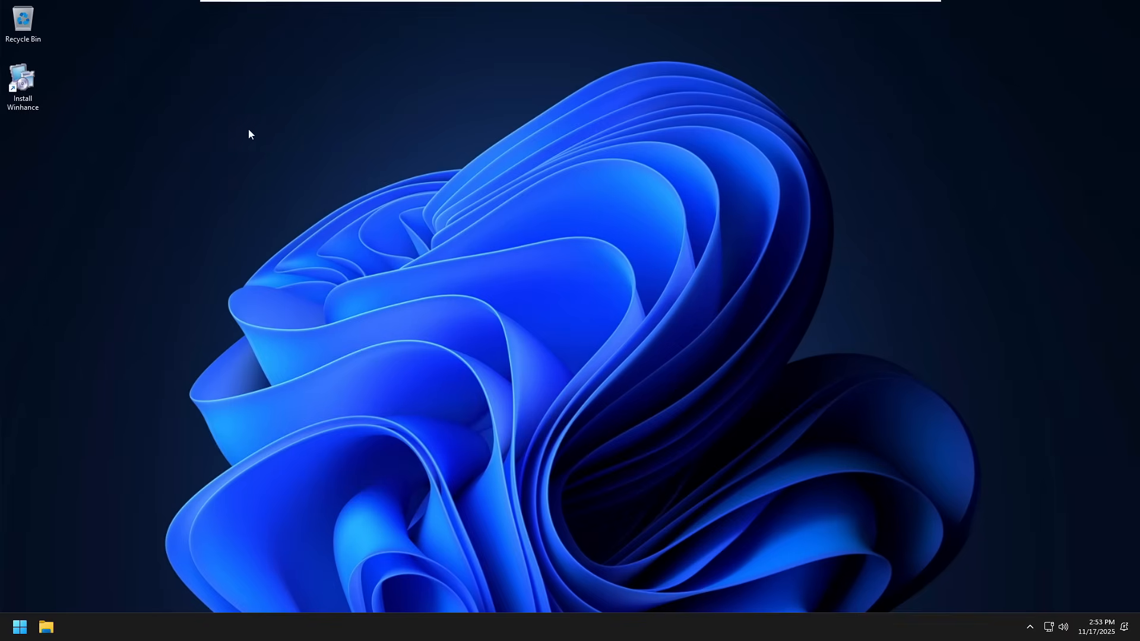
Step: Launch the Install Winhance shortcut on the desktop and choose to install for all users
double_click(33, 100)
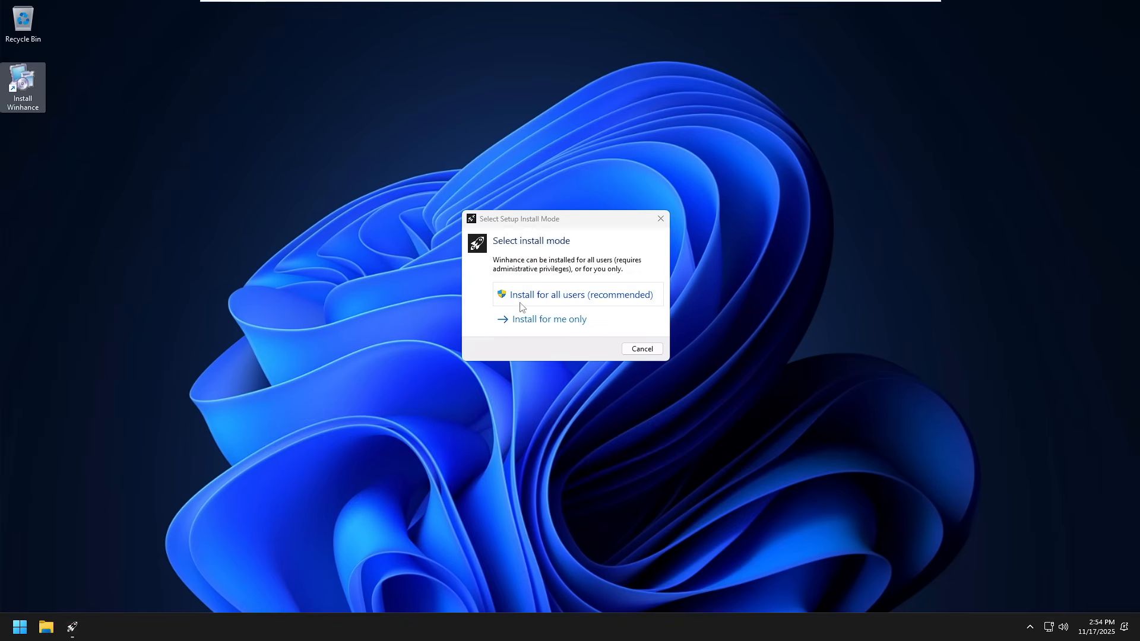
left_click(537, 296)
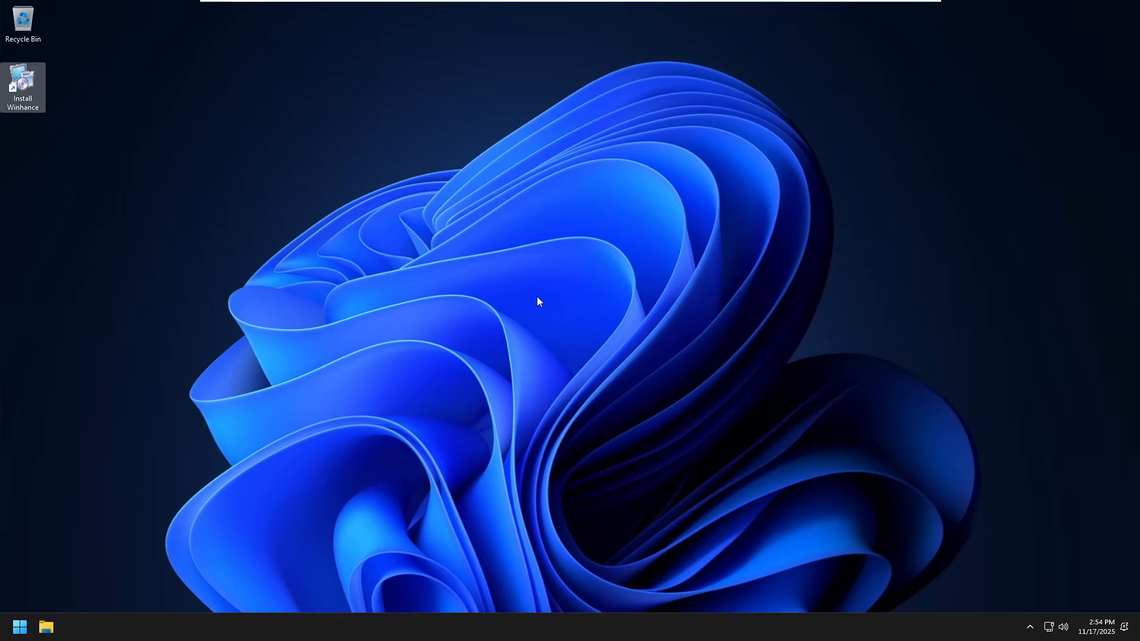
left_click(478, 393)
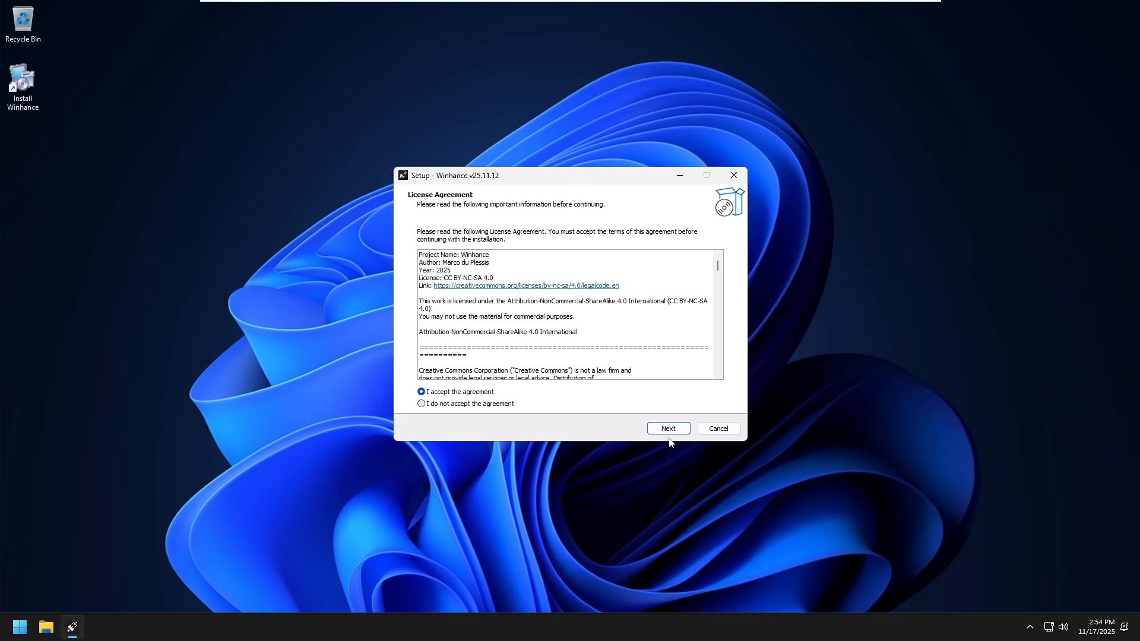
Step: Accept the licence, install Winhance as a regular installation, and acknowledge the system protection notice
left_click(680, 435)
left_click(677, 436)
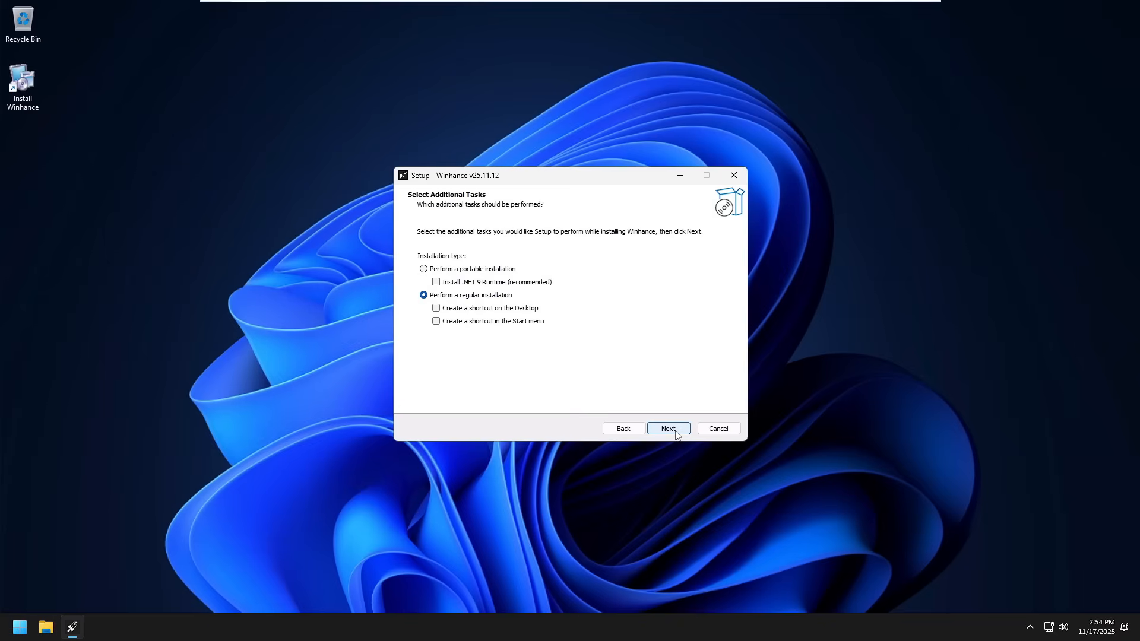
left_click(666, 428)
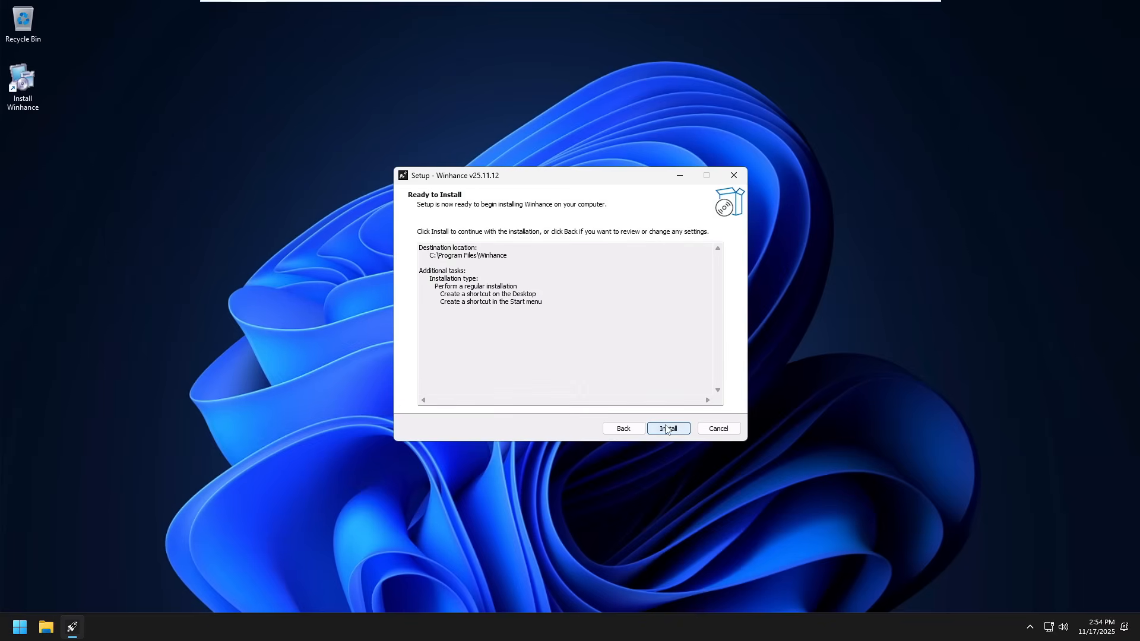
left_click(665, 430)
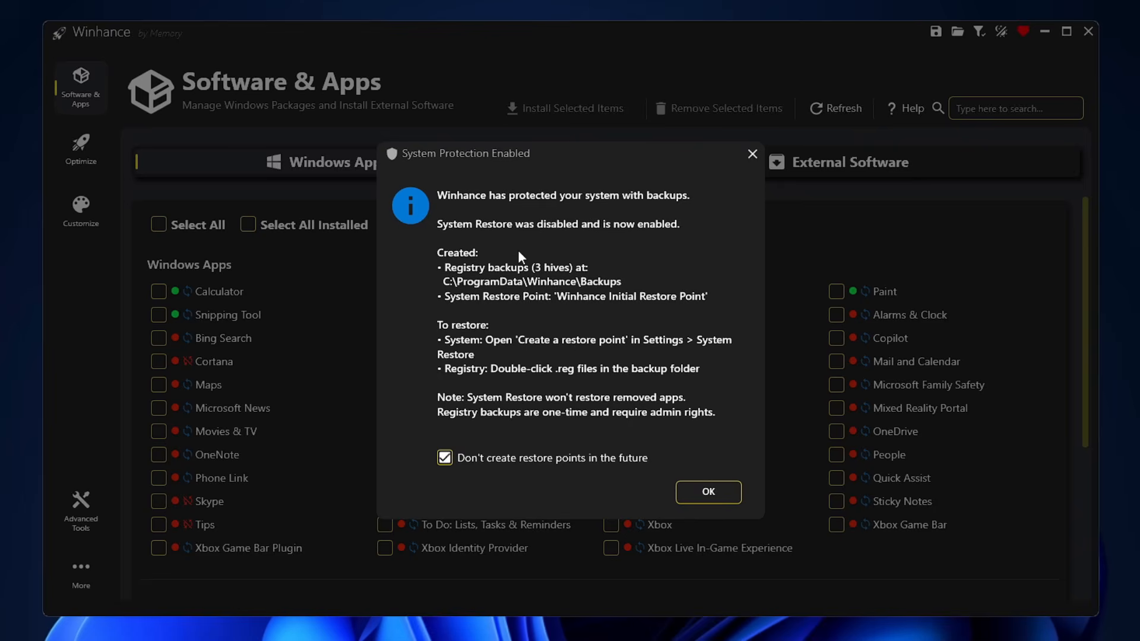
left_click(712, 492)
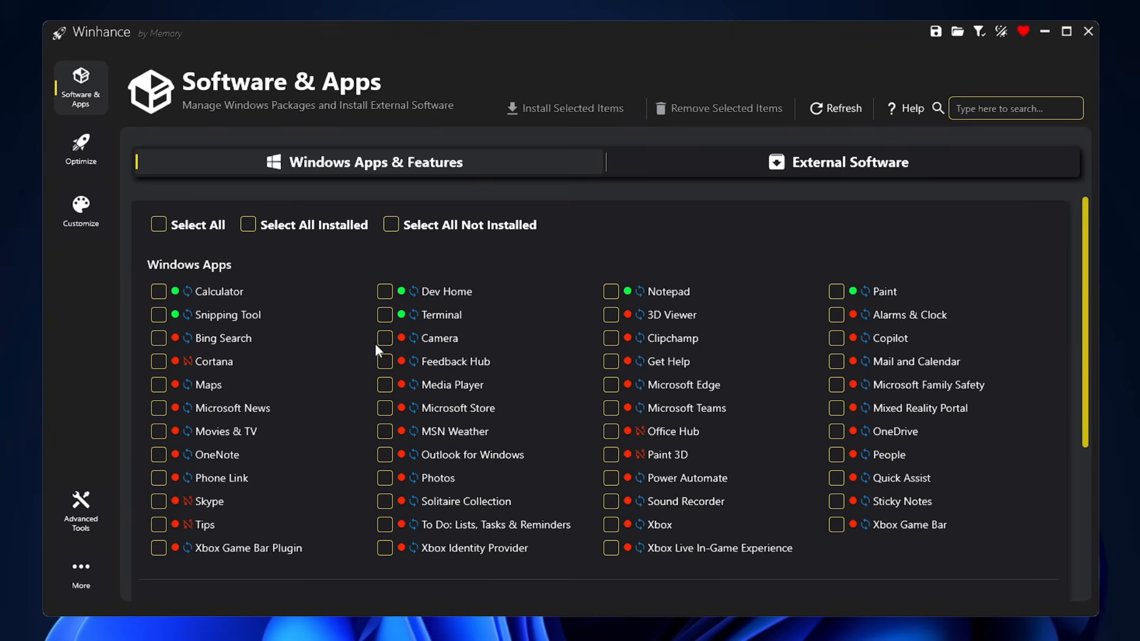
Step: Scroll through the Windows Apps & Features list to review which apps, capabilities and optional features are installed
scroll(363, 343, "down", 3)
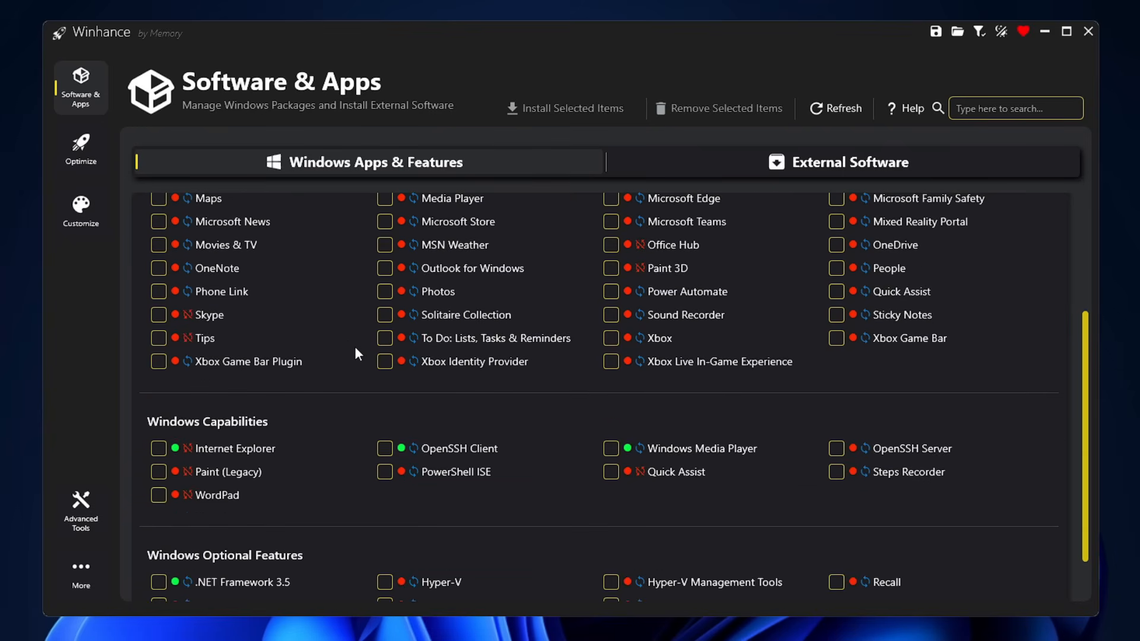
scroll(356, 350, "up", 2)
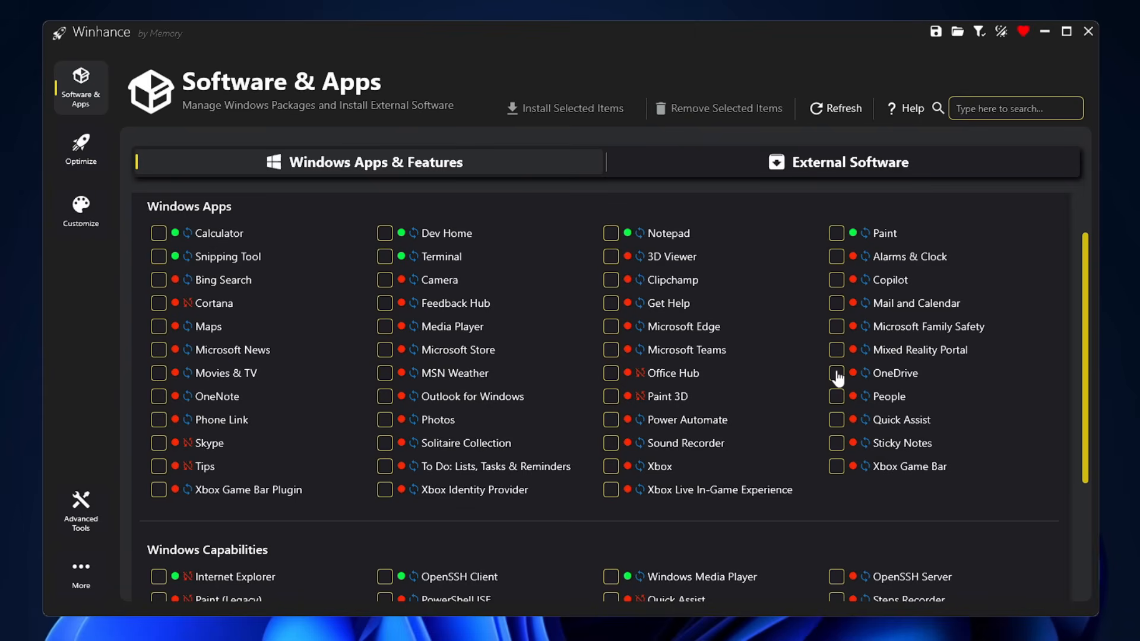
scroll(663, 379, "down", 3)
scroll(563, 393, "down", 3)
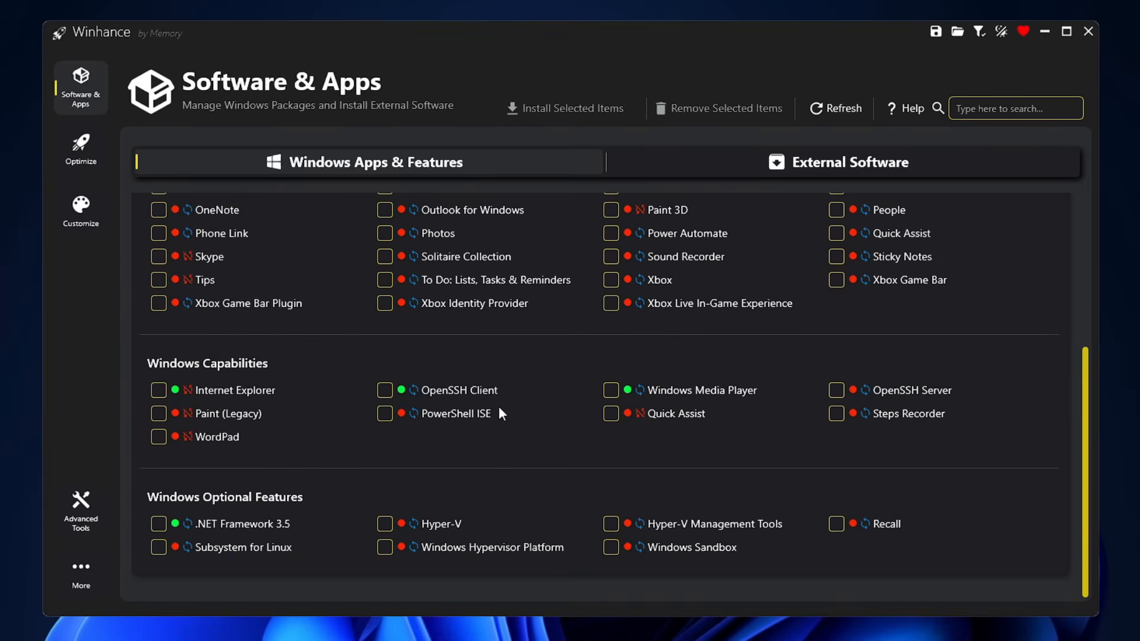
scroll(493, 404, "up", 8)
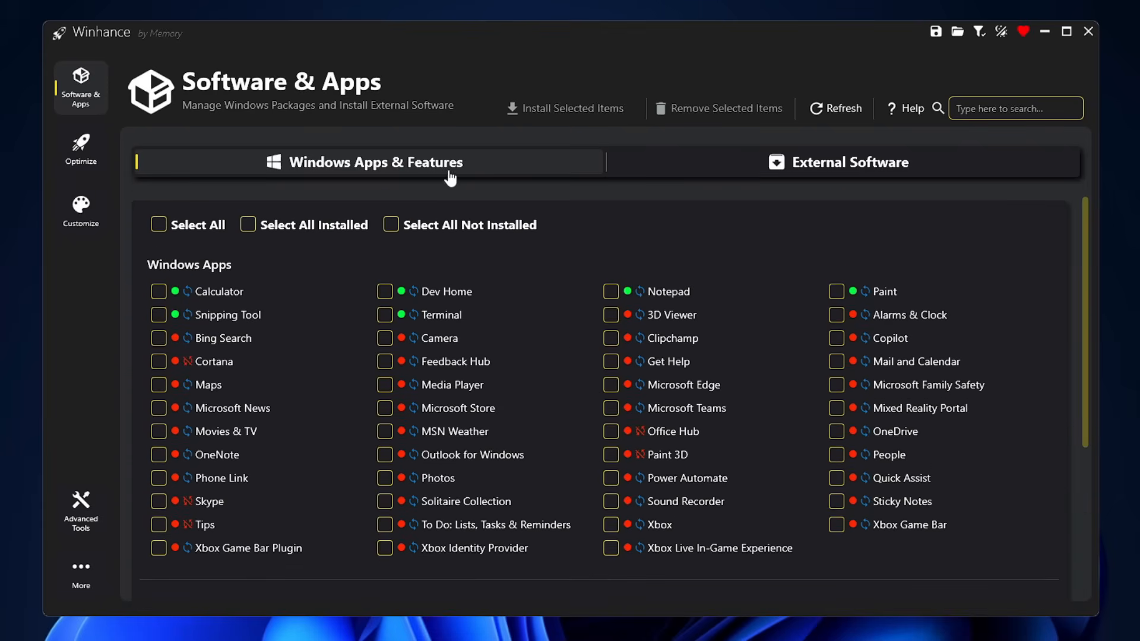
Step: Switch to External Software, select Chrome, and install it, confirming the installation
left_click(819, 175)
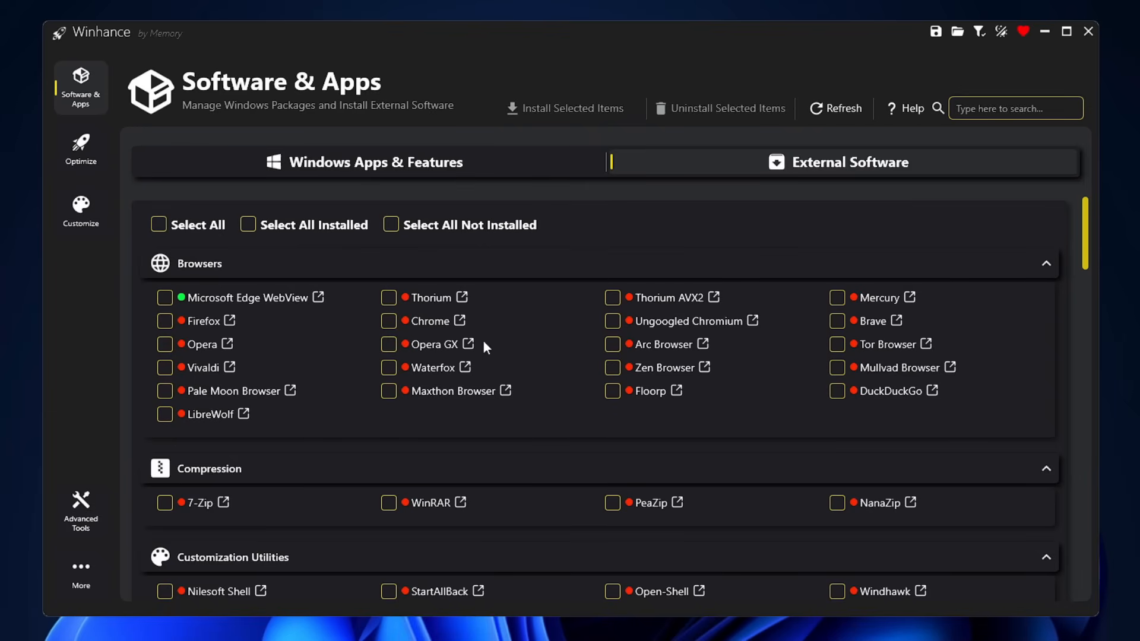
left_click(389, 324)
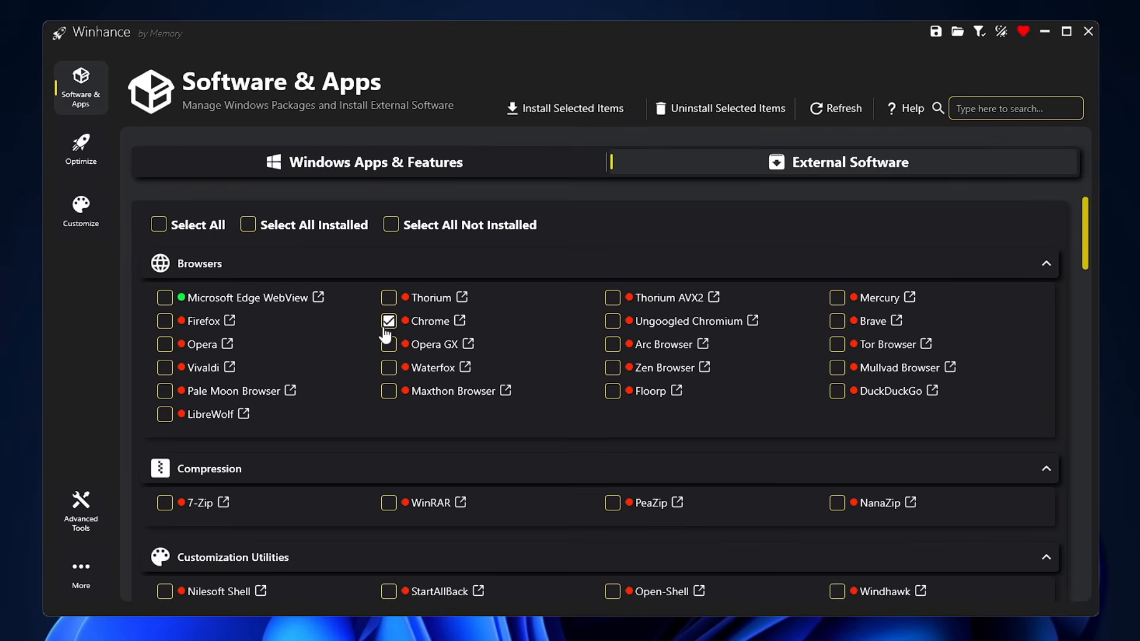
left_click(556, 116)
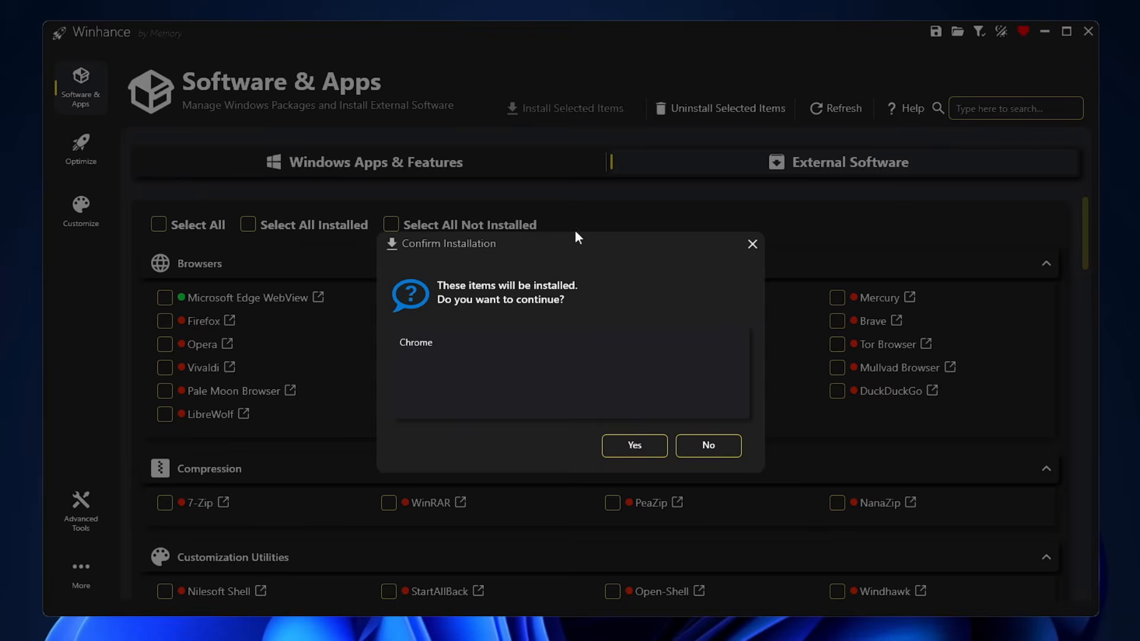
left_click(626, 446)
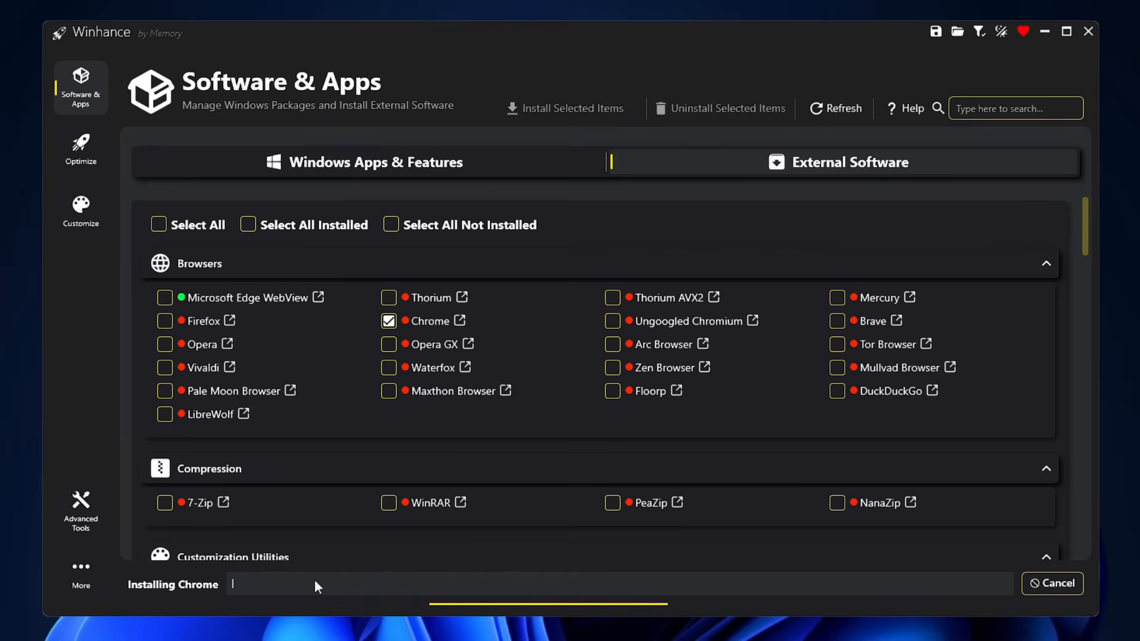
Step: Open the Optimize section and scroll through its privacy, security, content delivery and lock screen settings
scroll(448, 507, "down", 10)
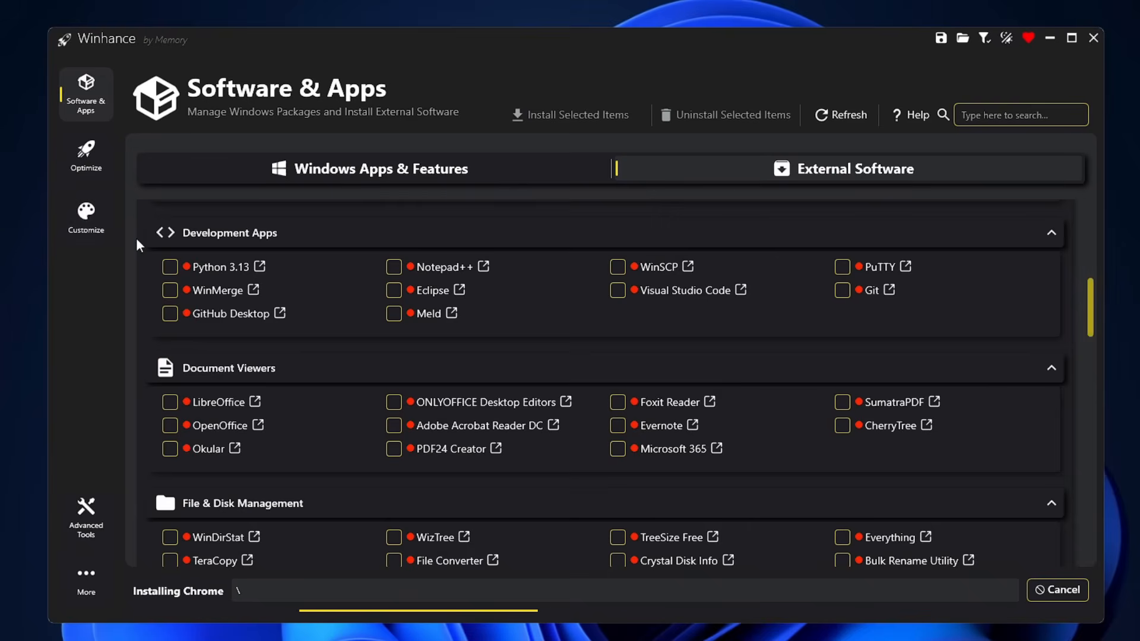
left_click(87, 172)
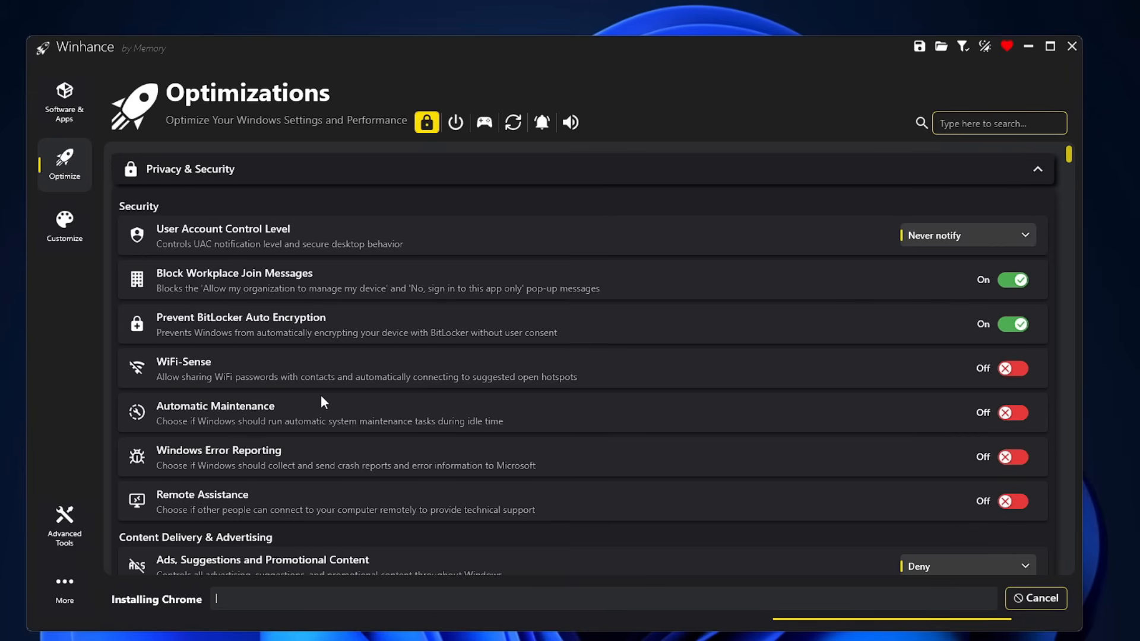
scroll(320, 395, "down", 1)
scroll(313, 469, "down", 1)
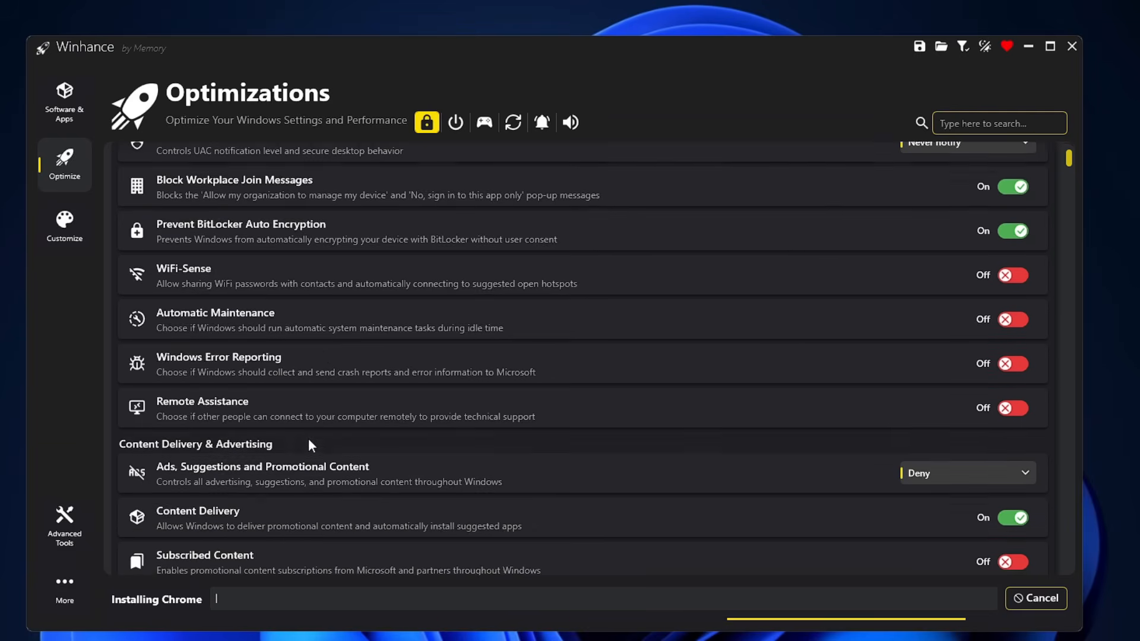
scroll(300, 441, "down", 3)
scroll(268, 394, "down", 1)
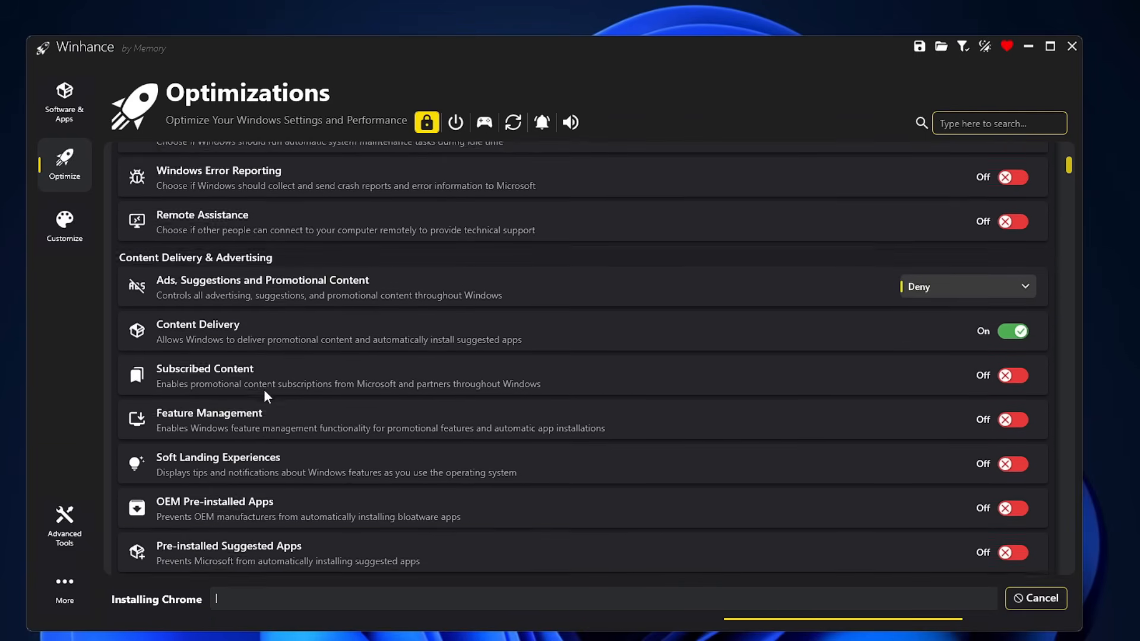
scroll(261, 392, "down", 1)
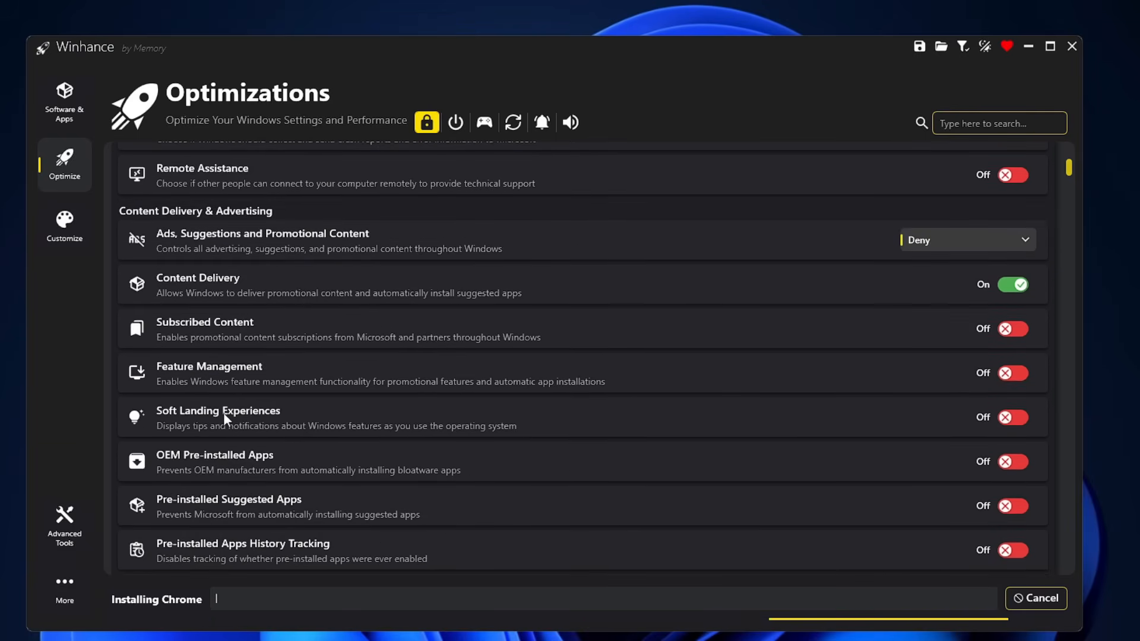
scroll(224, 412, "down", 3)
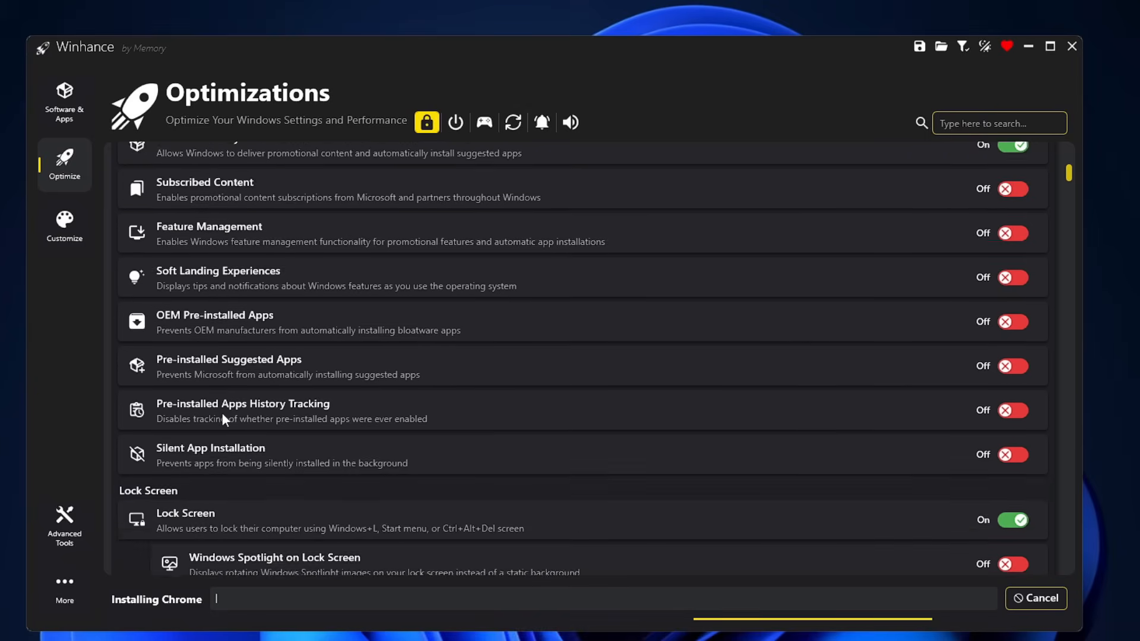
scroll(222, 412, "down", 1)
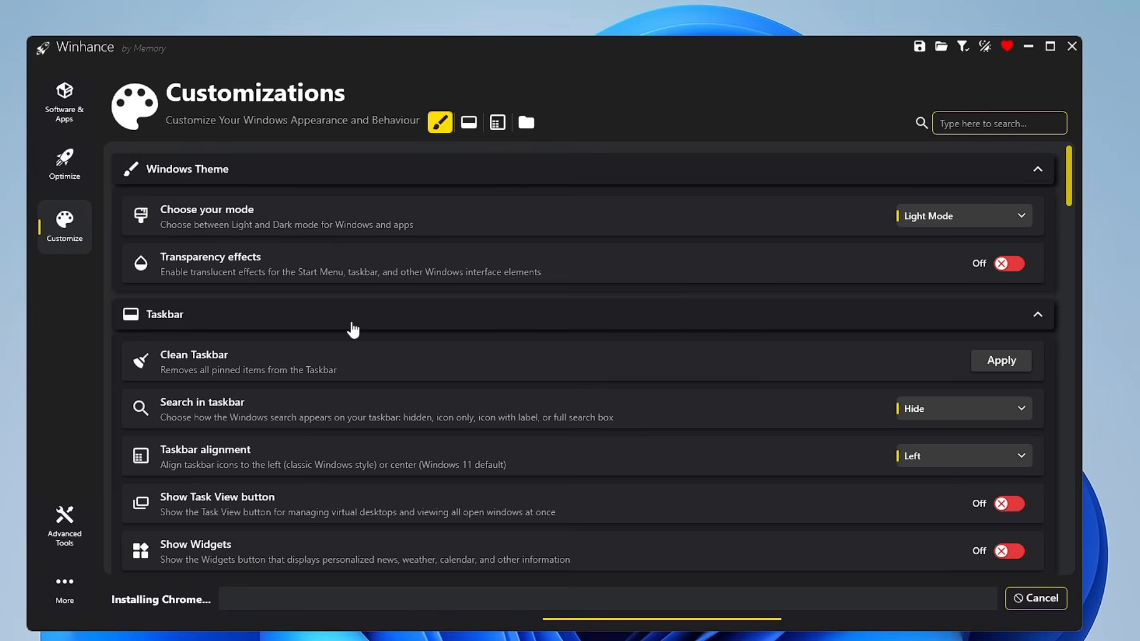
Step: Scroll through the Customize section's Windows theme, taskbar and Start Menu settings
scroll(352, 328, "down", 1)
scroll(249, 345, "down", 1)
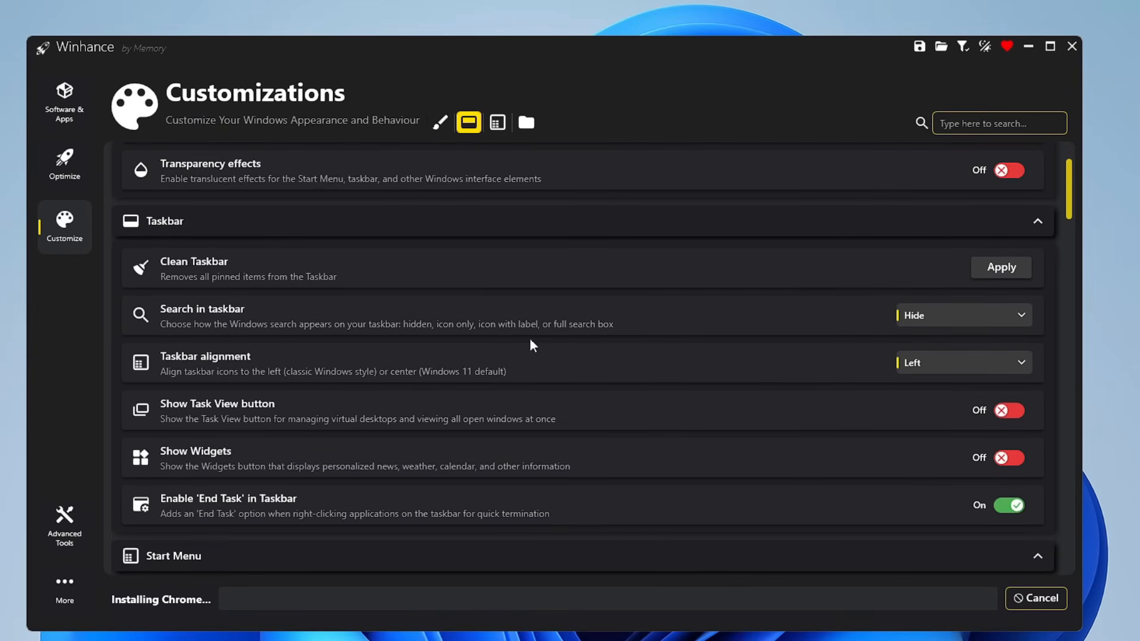
scroll(225, 379, "down", 4)
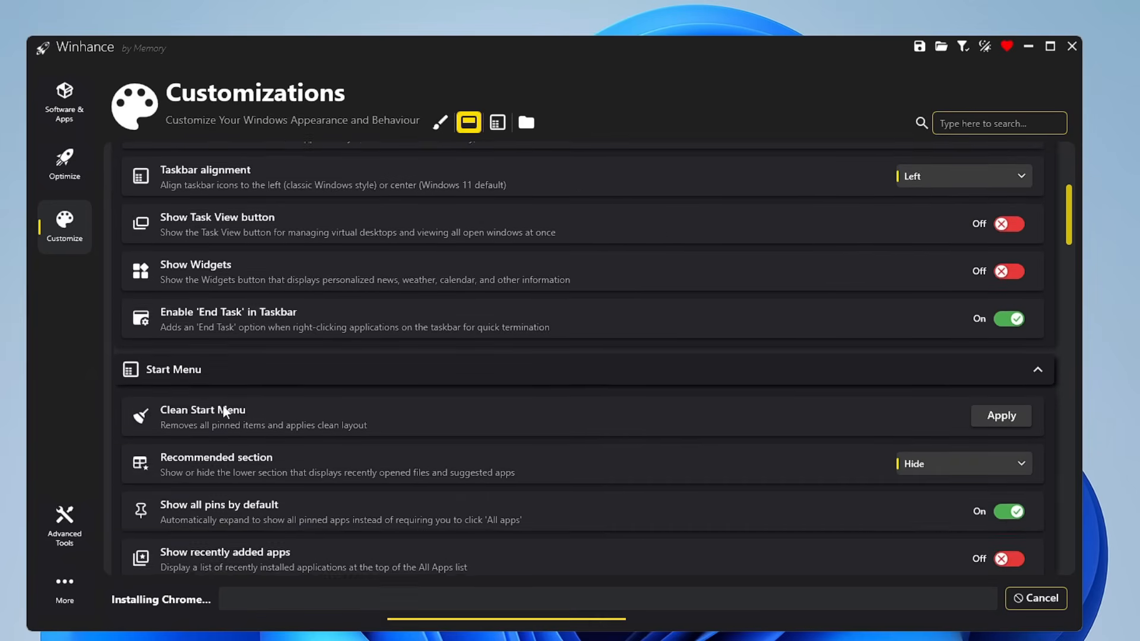
scroll(220, 412, "down", 1)
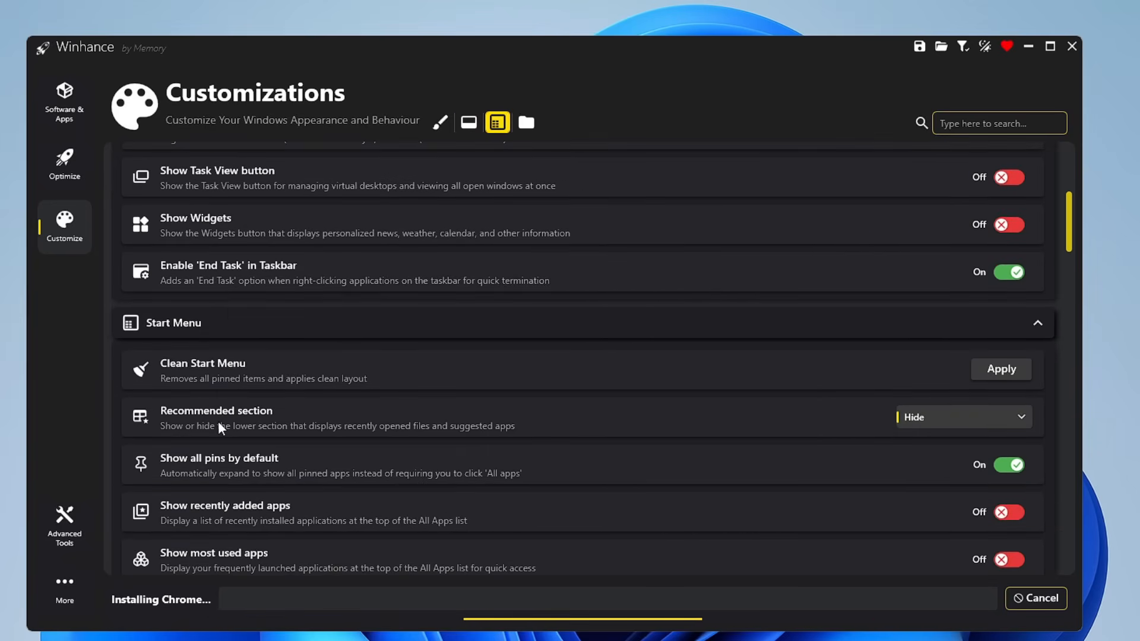